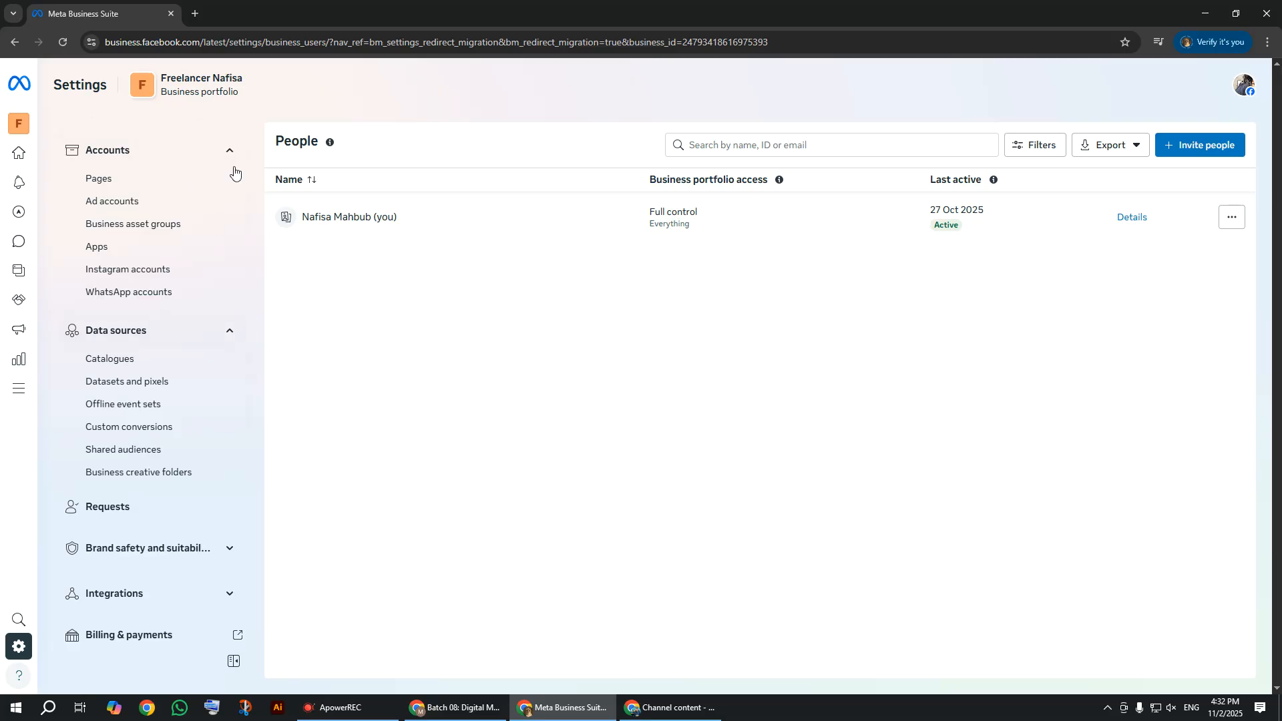
Step: Look through the business portfolio's settings sections, from users, accounts and data sources to verification and language settings
scroll(167, 366, down, 4)
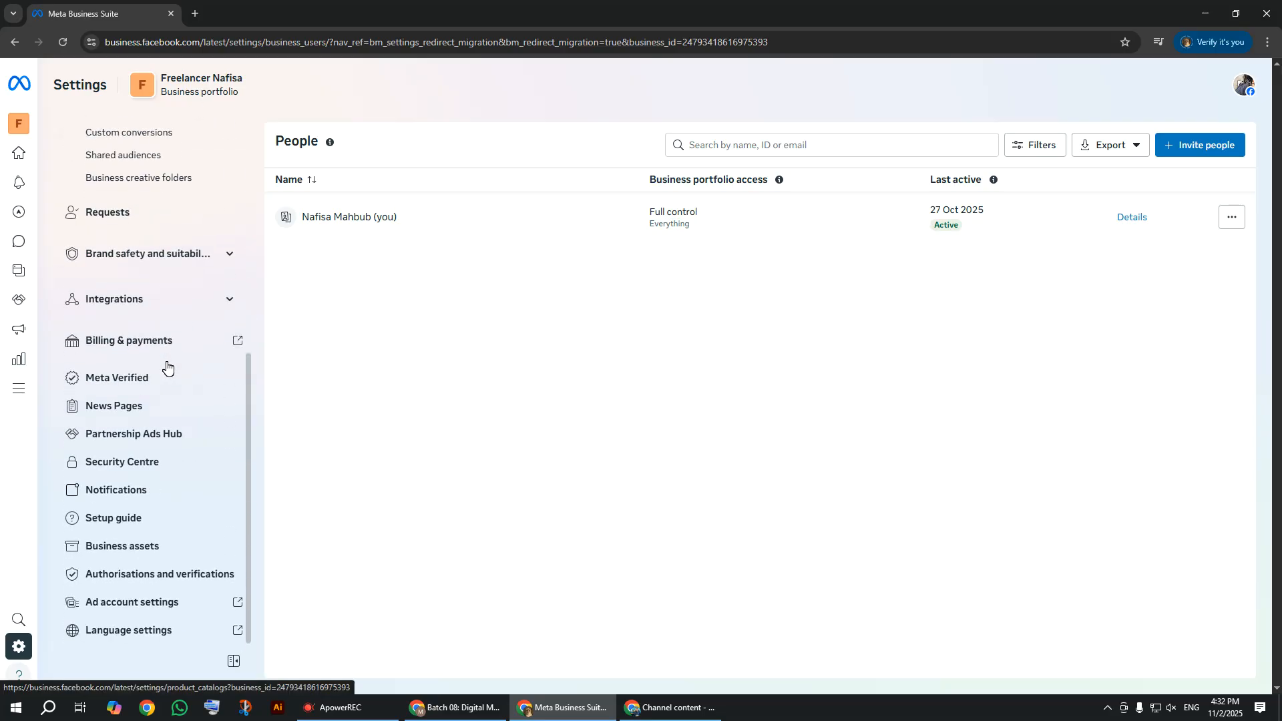
scroll(167, 366, up, 5)
scroll(167, 367, down, 2)
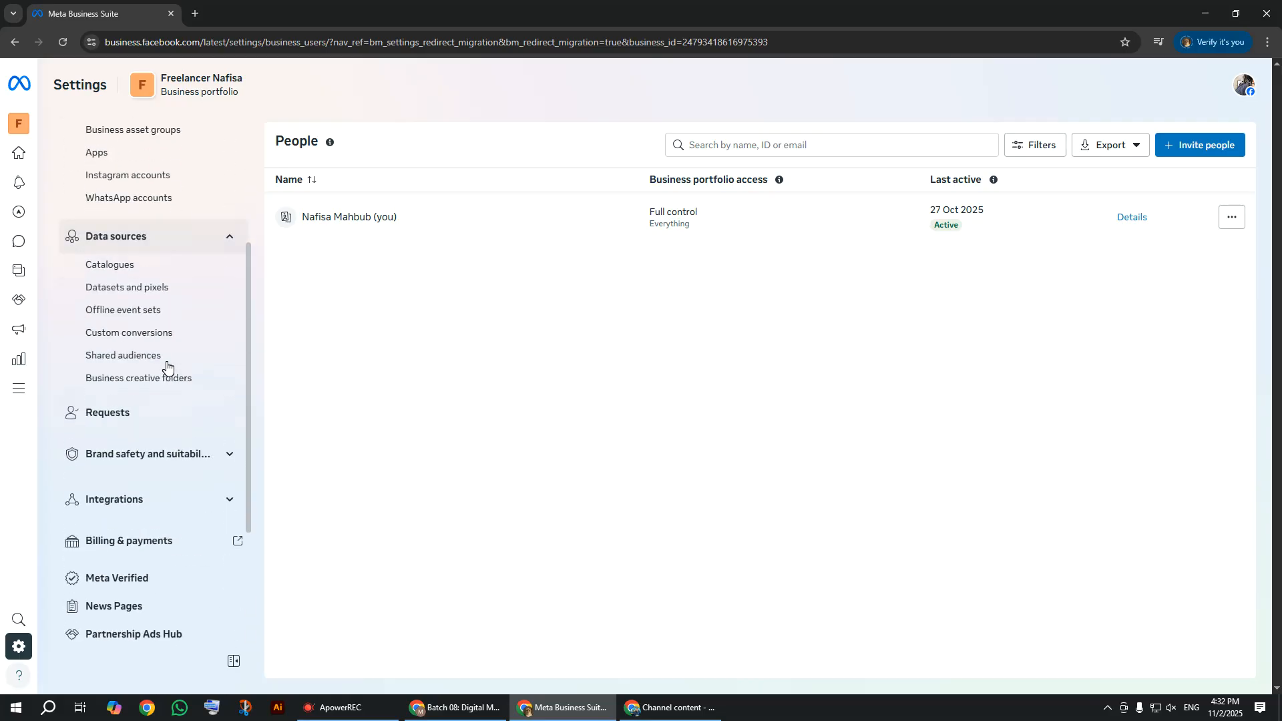
scroll(166, 366, down, 1)
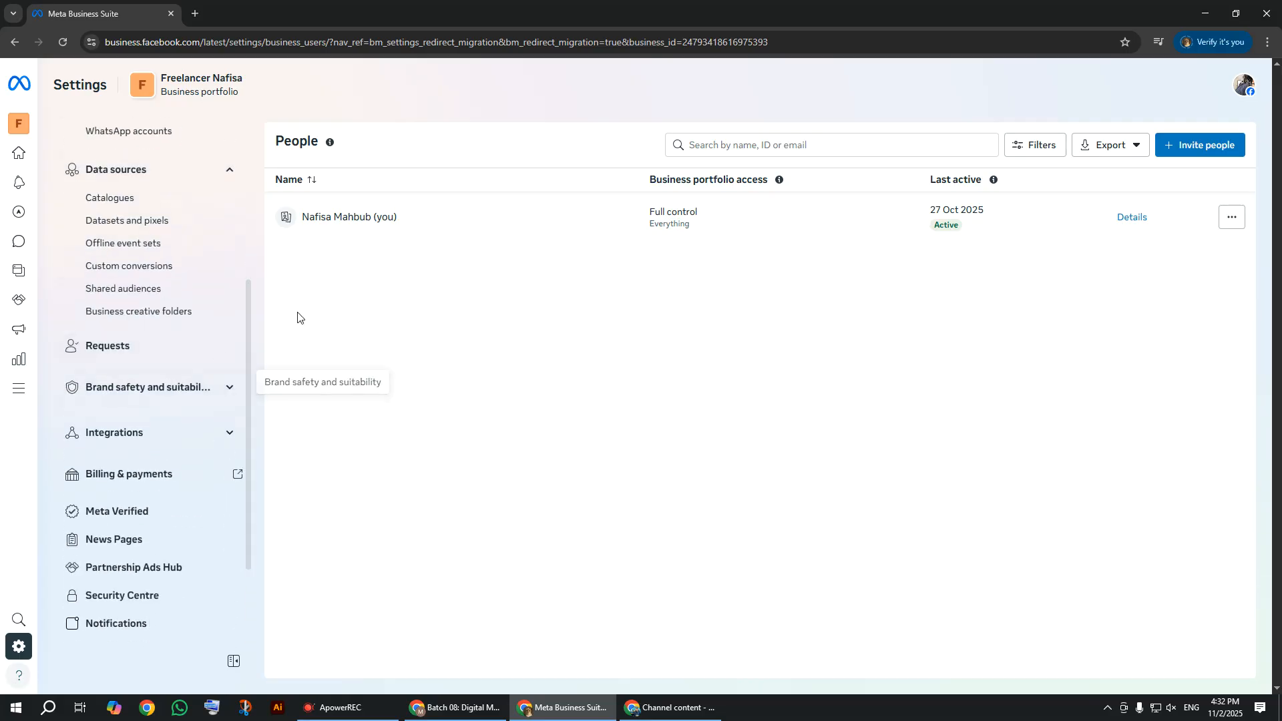
scroll(109, 355, up, 1)
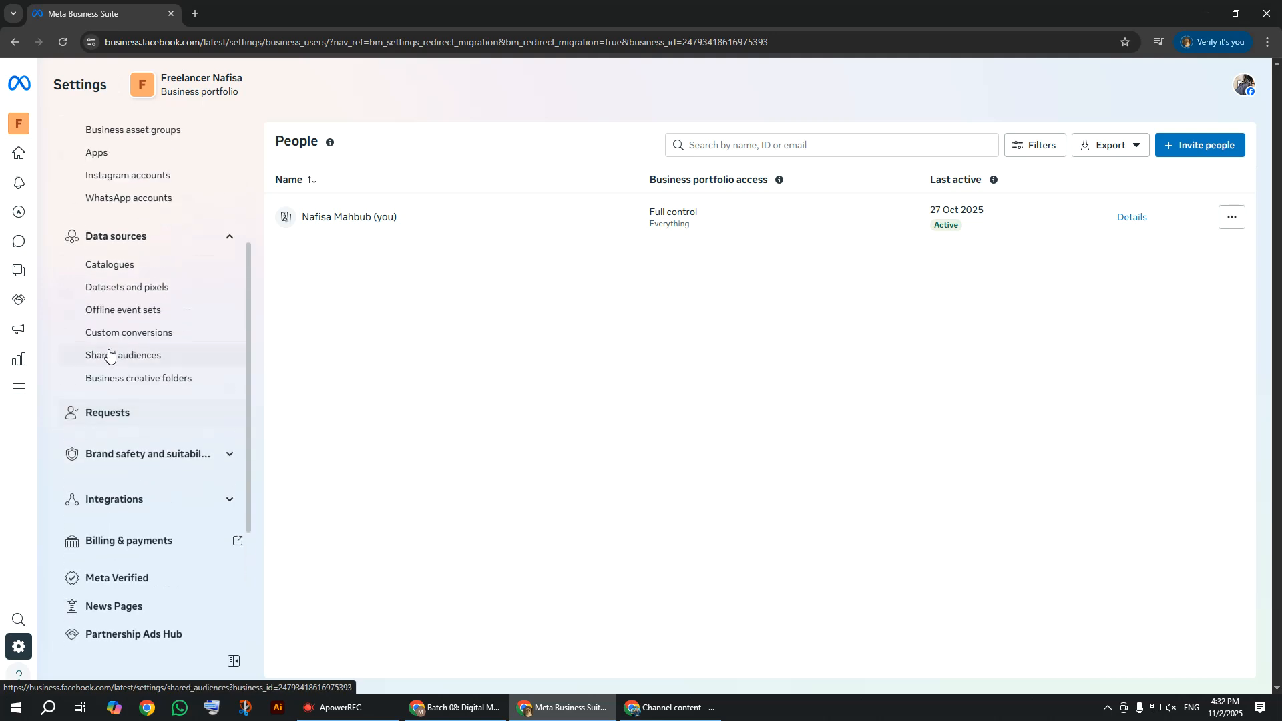
scroll(109, 355, up, 3)
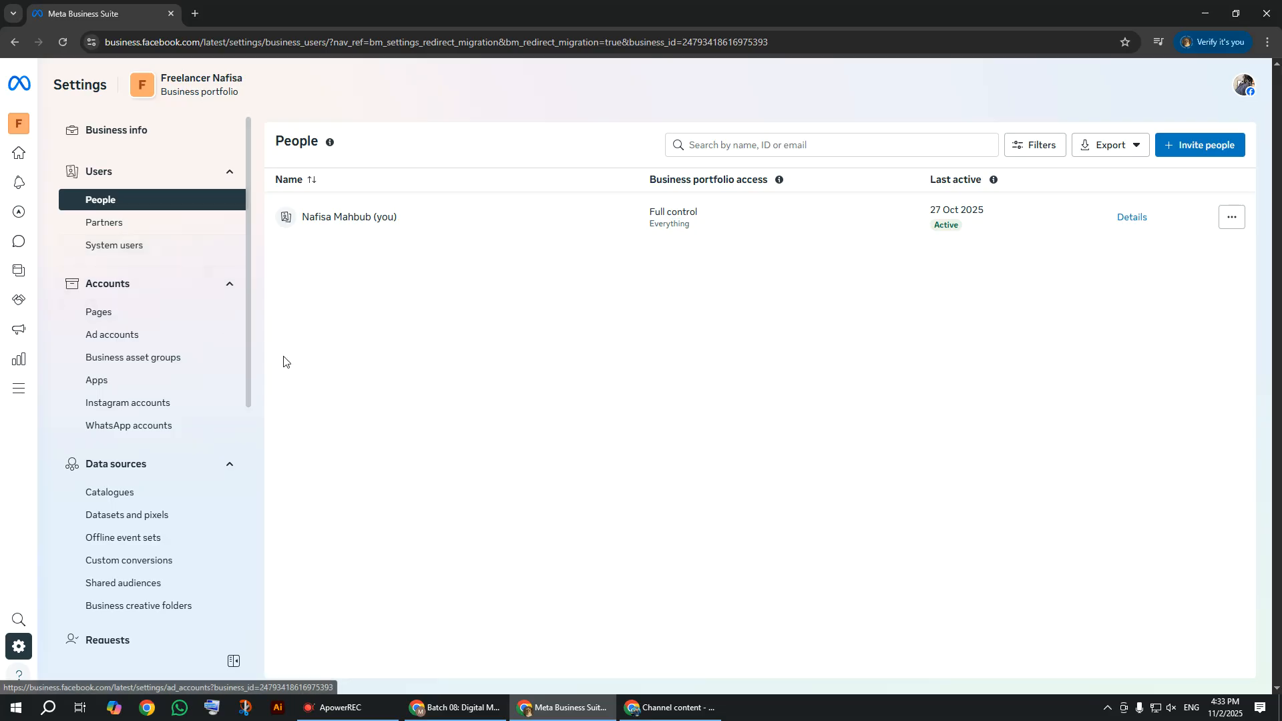
scroll(161, 320, down, 3)
scroll(161, 321, up, 3)
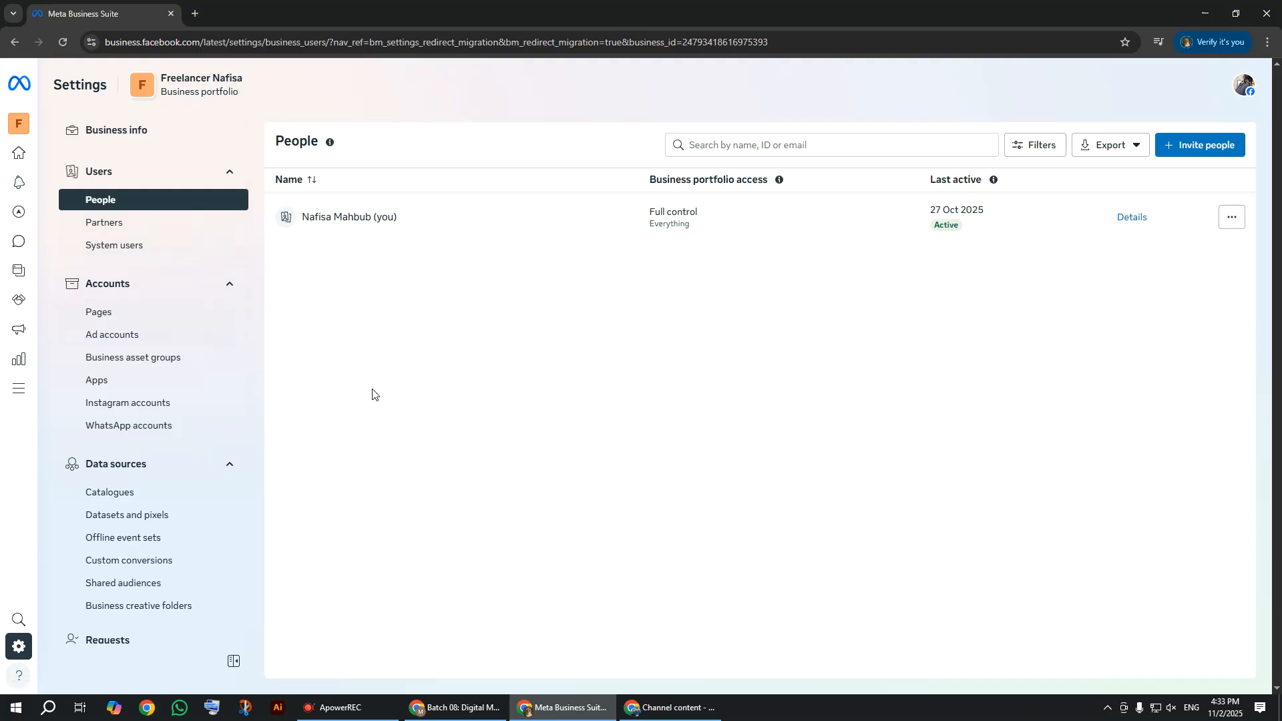
scroll(124, 399, down, 1)
scroll(124, 400, down, 2)
scroll(124, 399, up, 2)
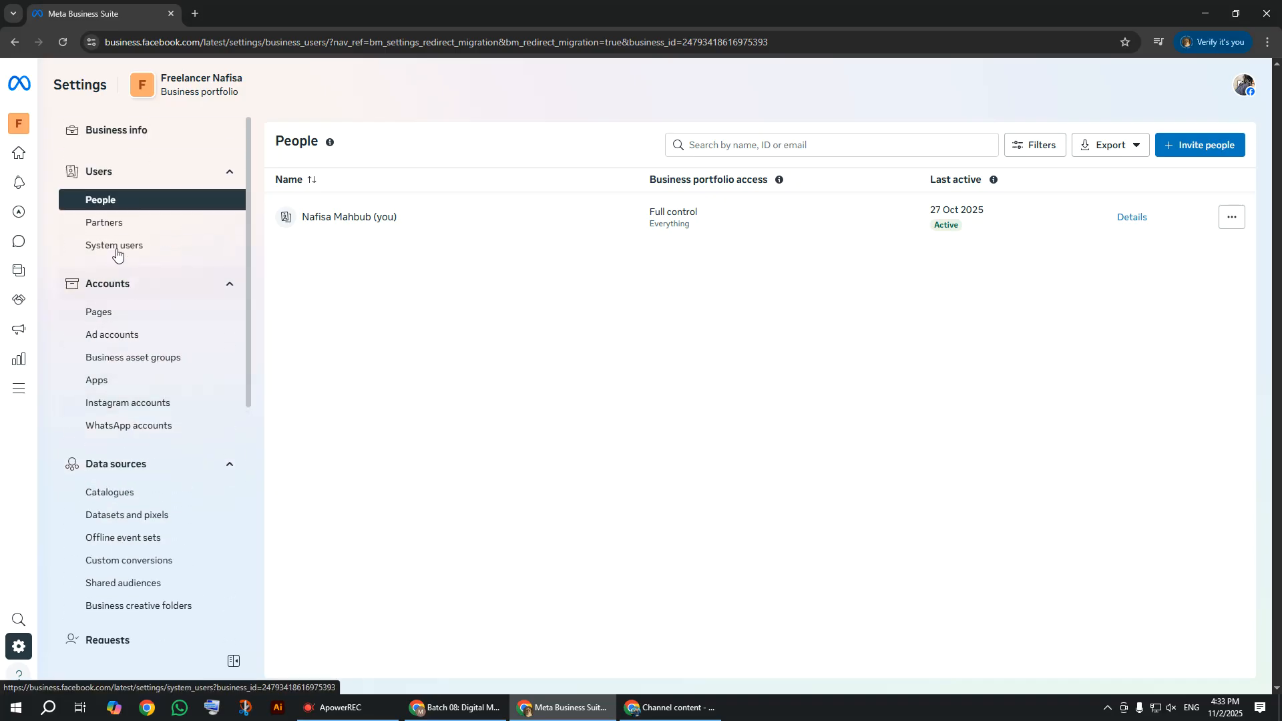
scroll(117, 298, down, 2)
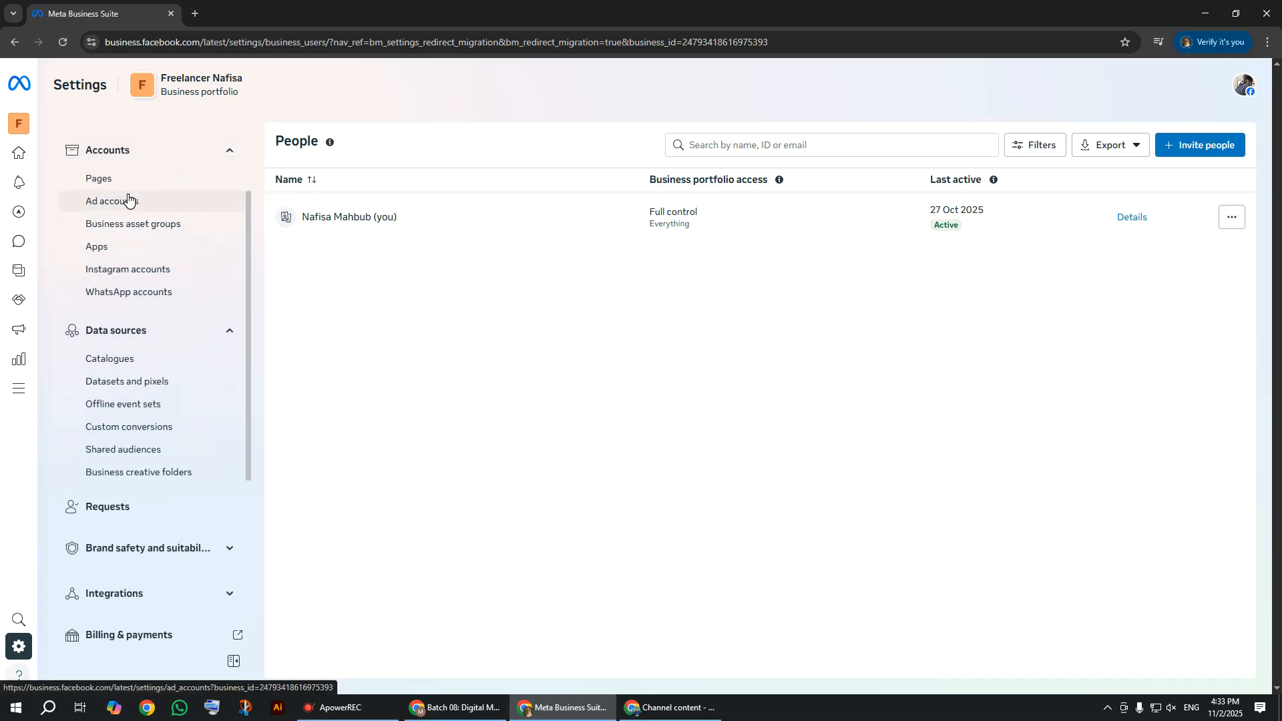
scroll(251, 434, up, 2)
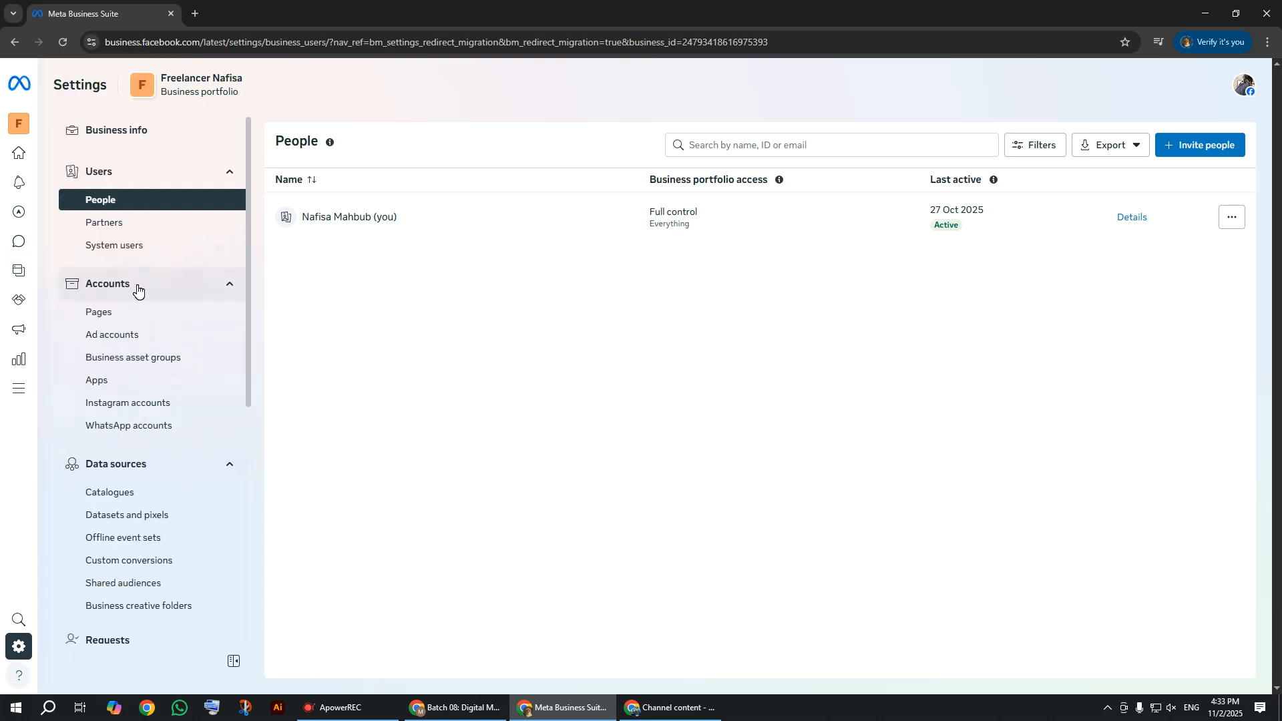
Step: Open the business portfolio's ad accounts settings
click(121, 342)
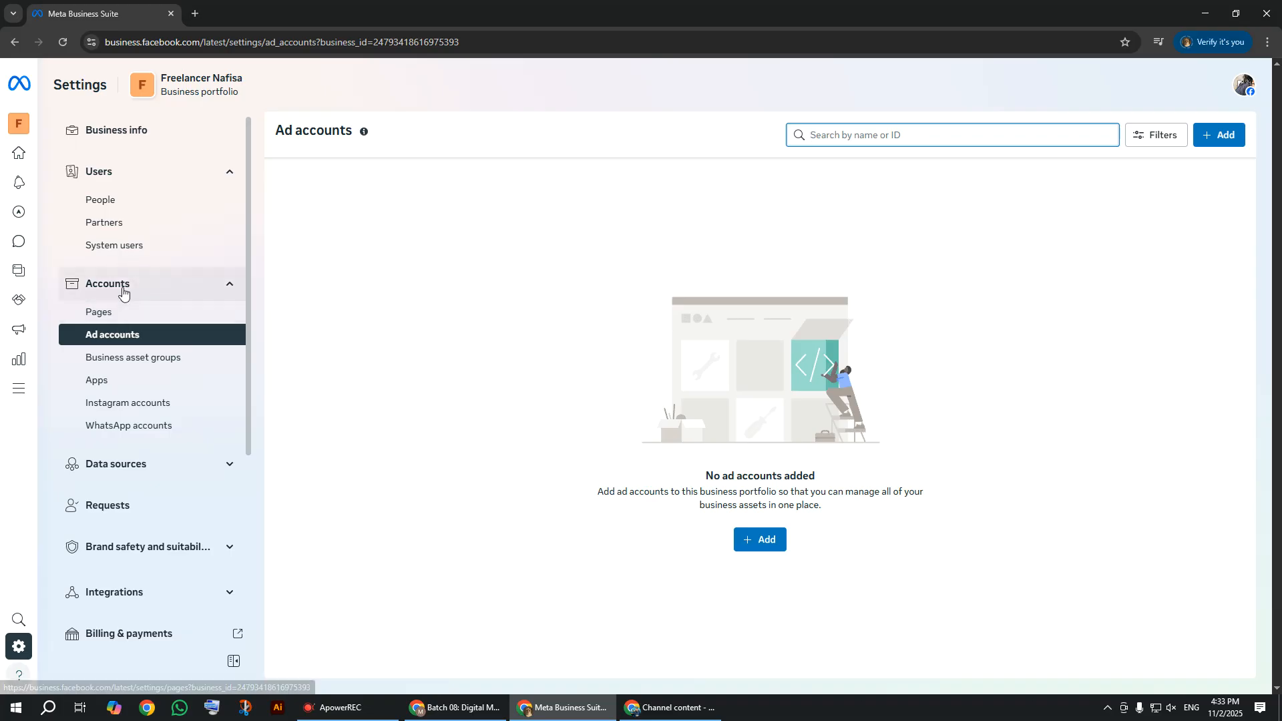
click(123, 287)
click(123, 287)
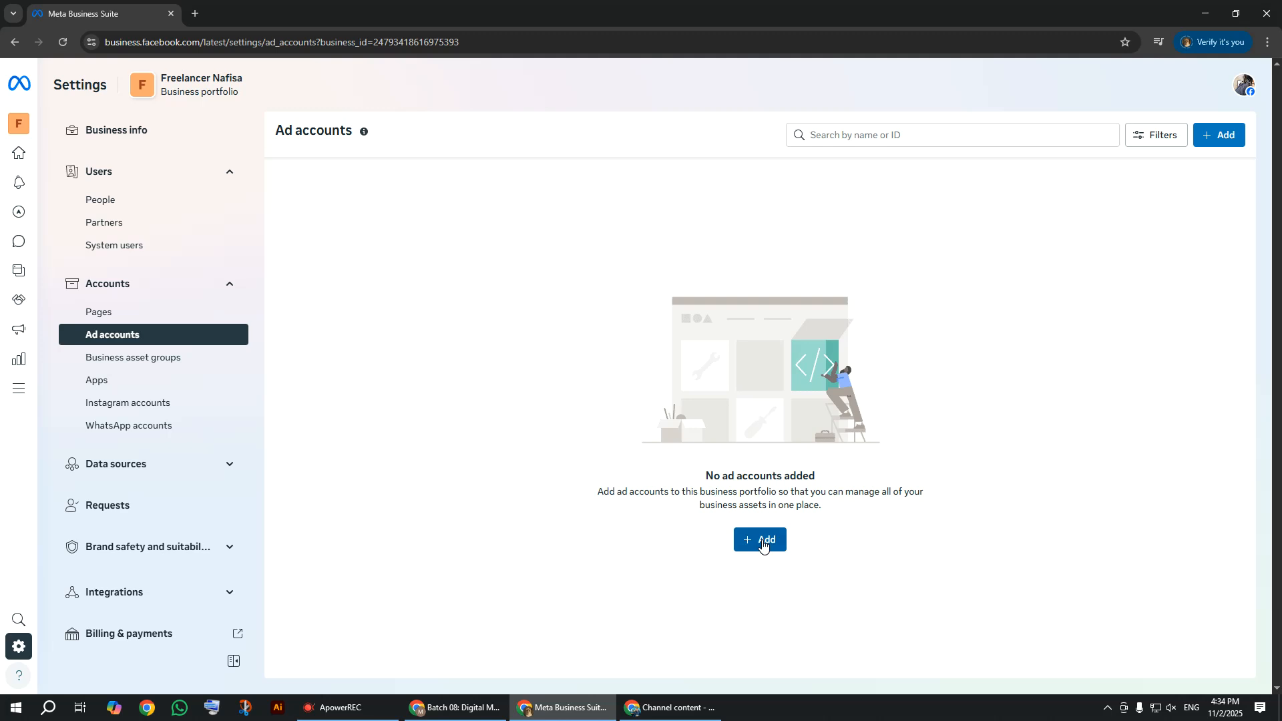
click(763, 542)
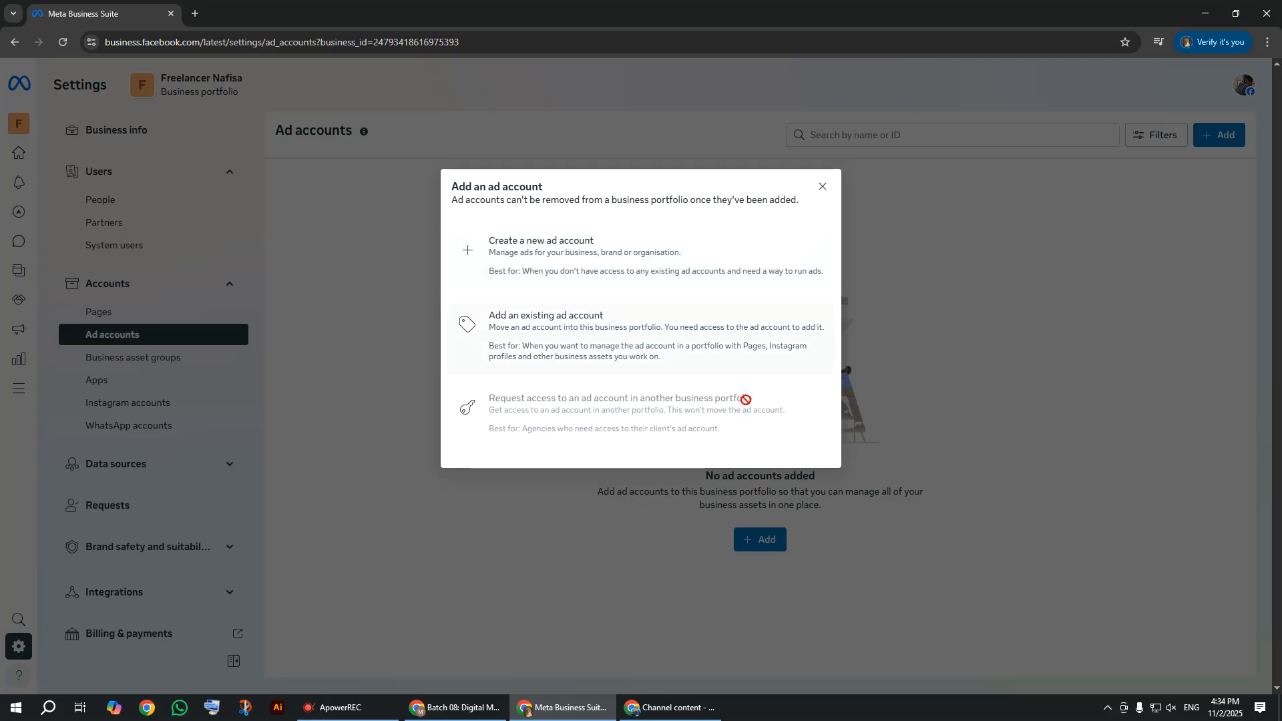
click(609, 279)
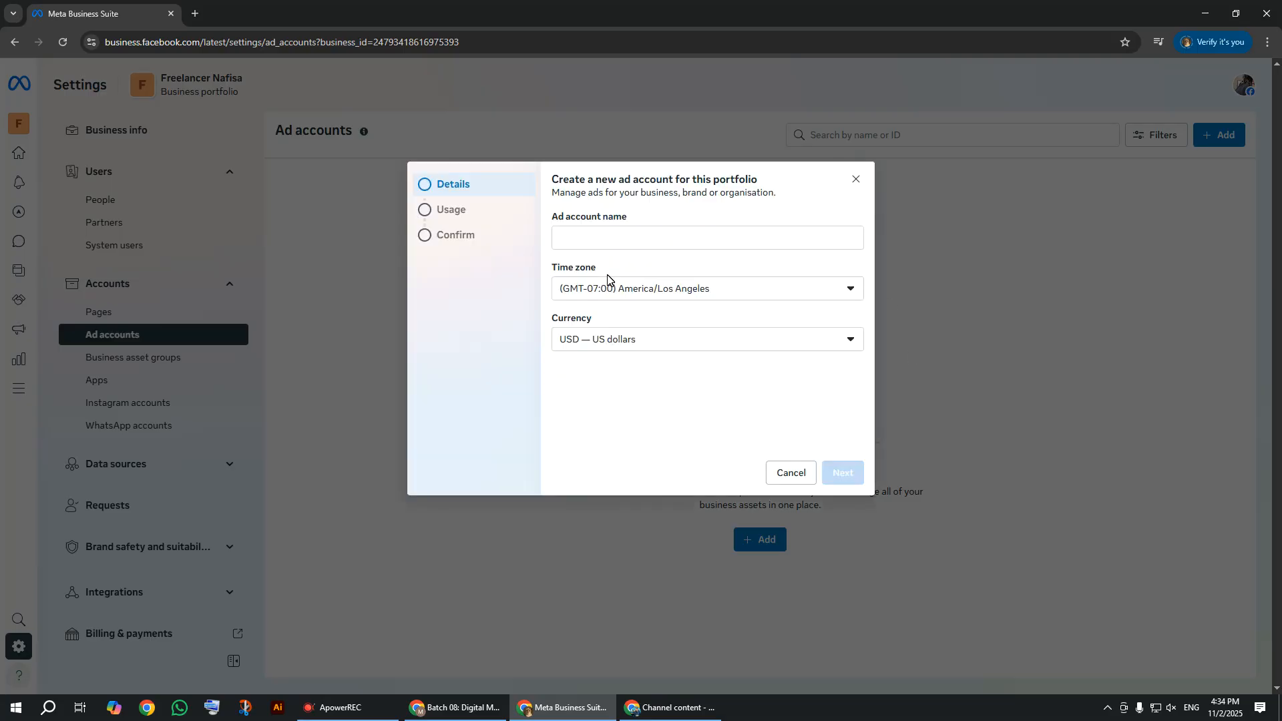
click(604, 242)
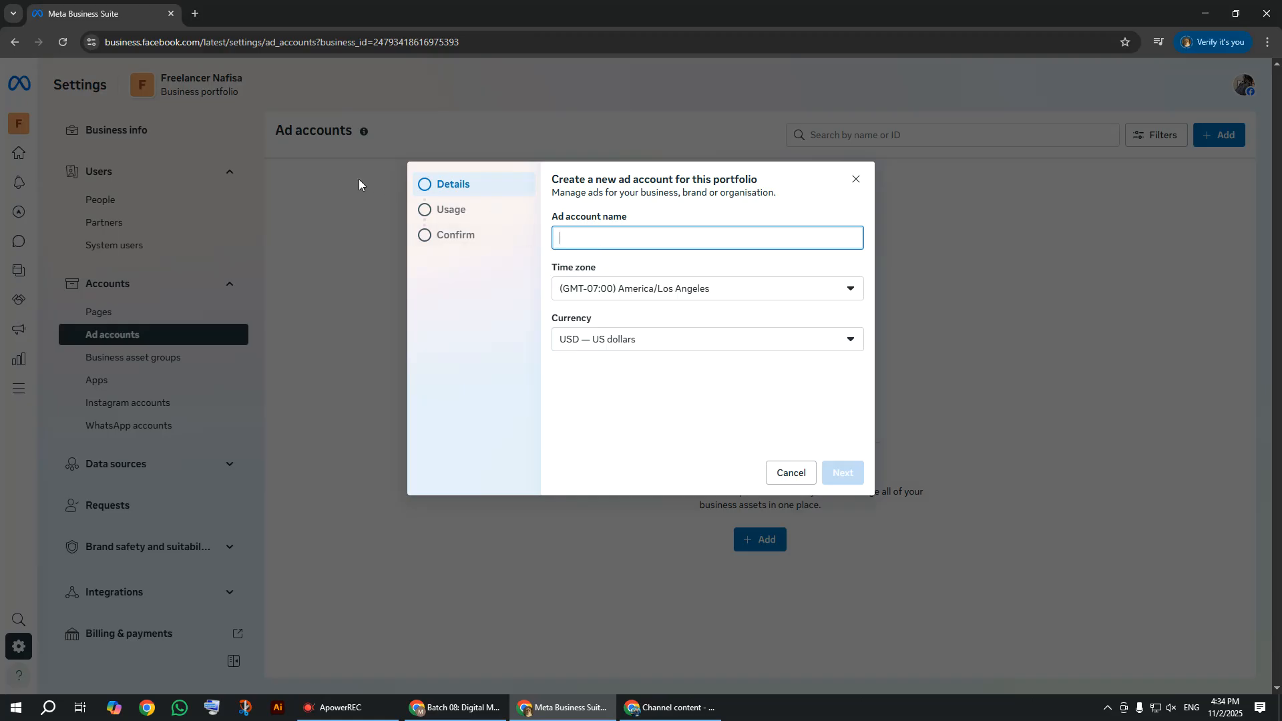
click(855, 179)
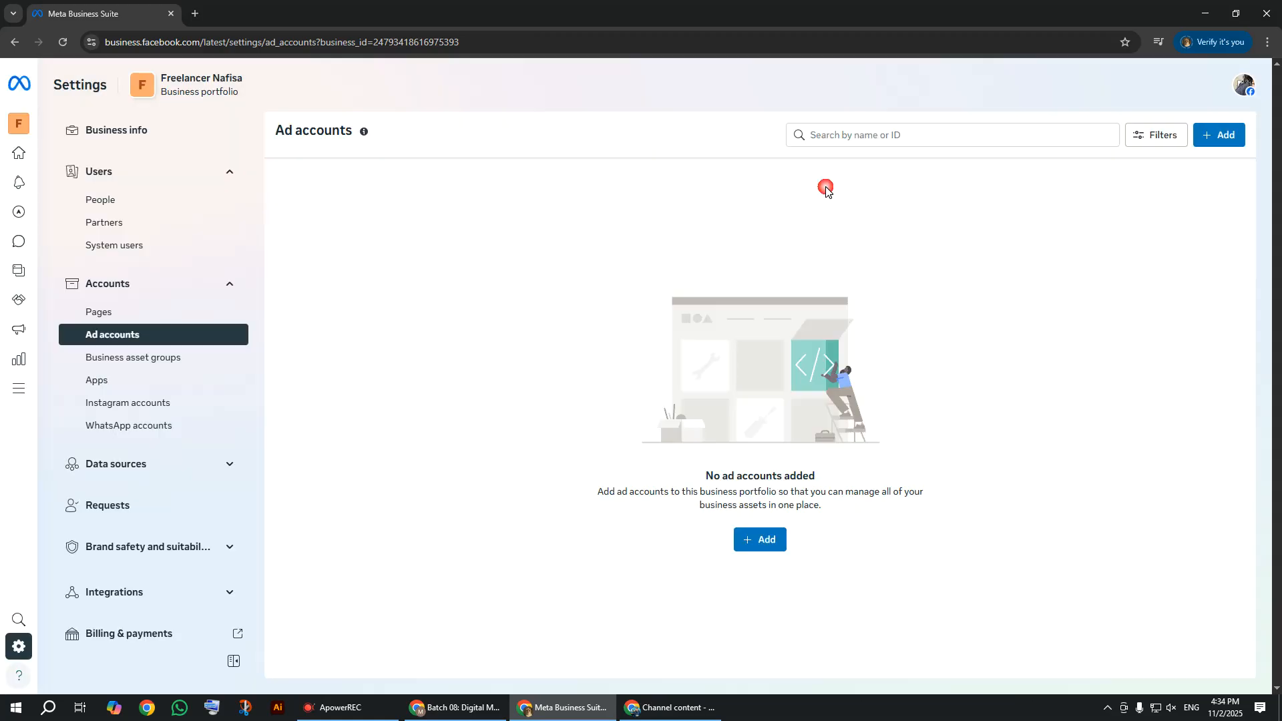
Step: Copy the business portfolio's name from the settings page header
drag(243, 81, 160, 84)
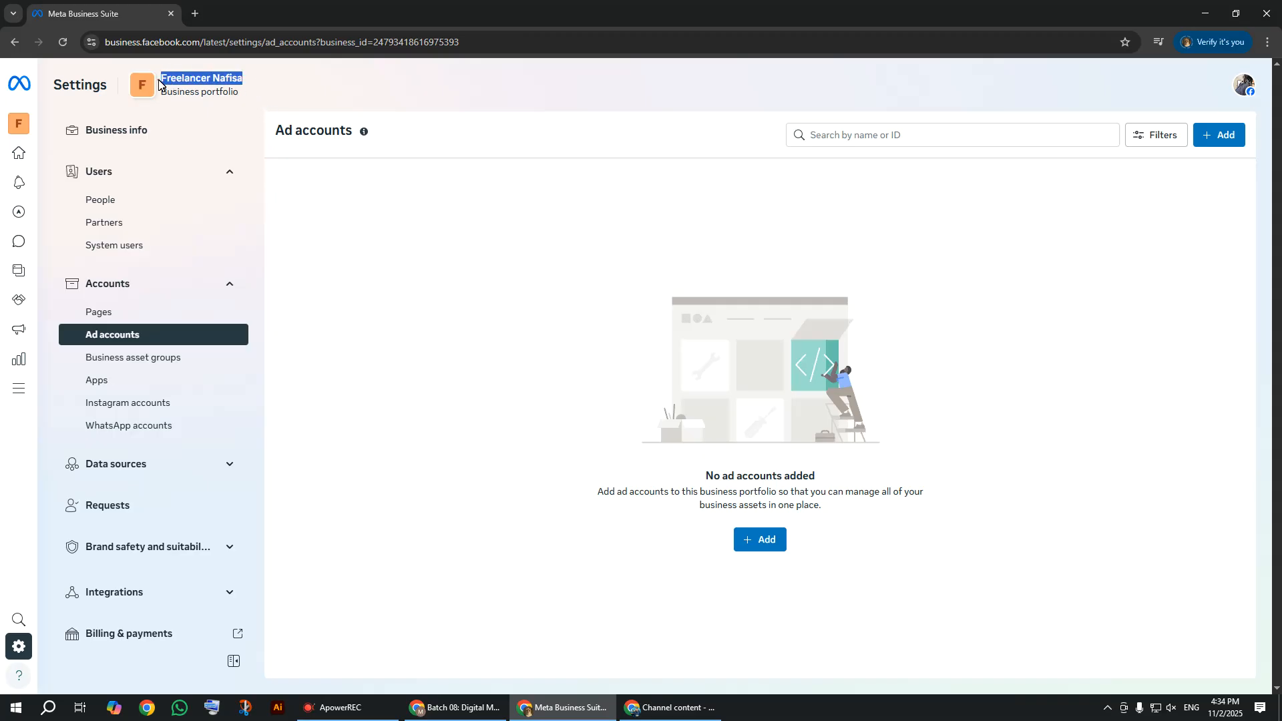
right_click(207, 80)
click(237, 94)
click(812, 555)
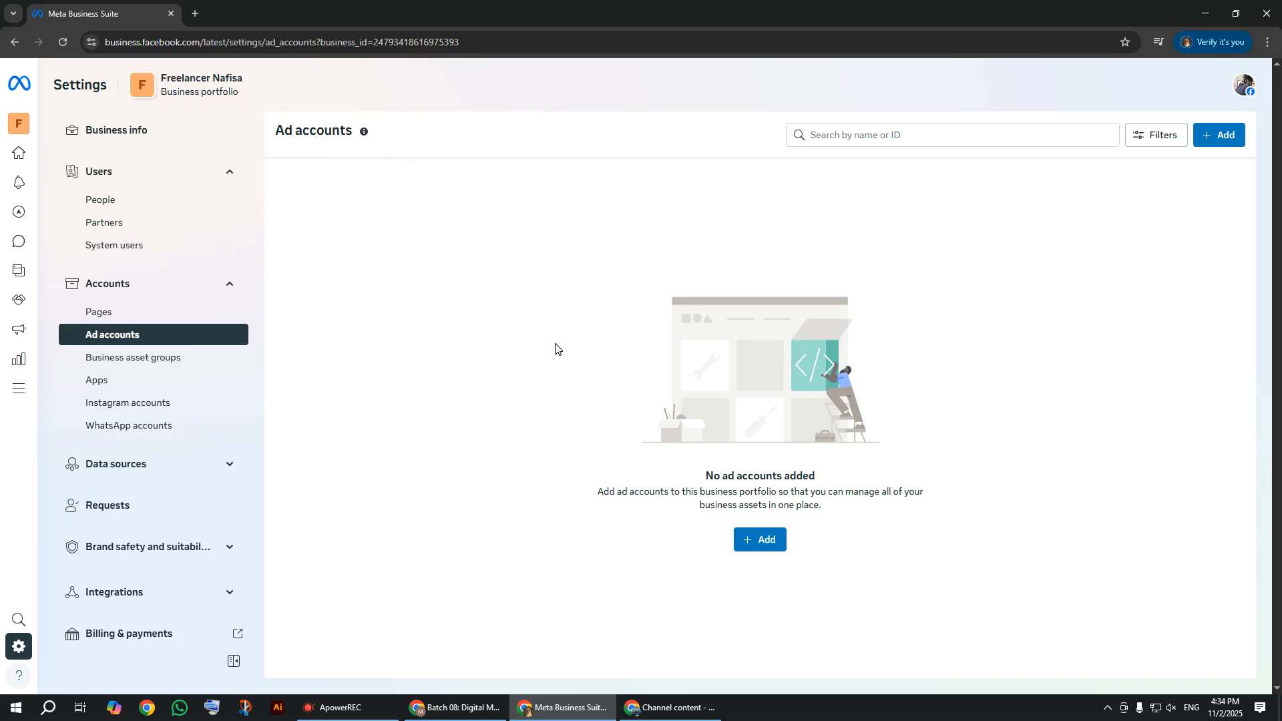
Step: Start creating a new ad account for this portfolio and enter Uganda as the ad account name
click(753, 538)
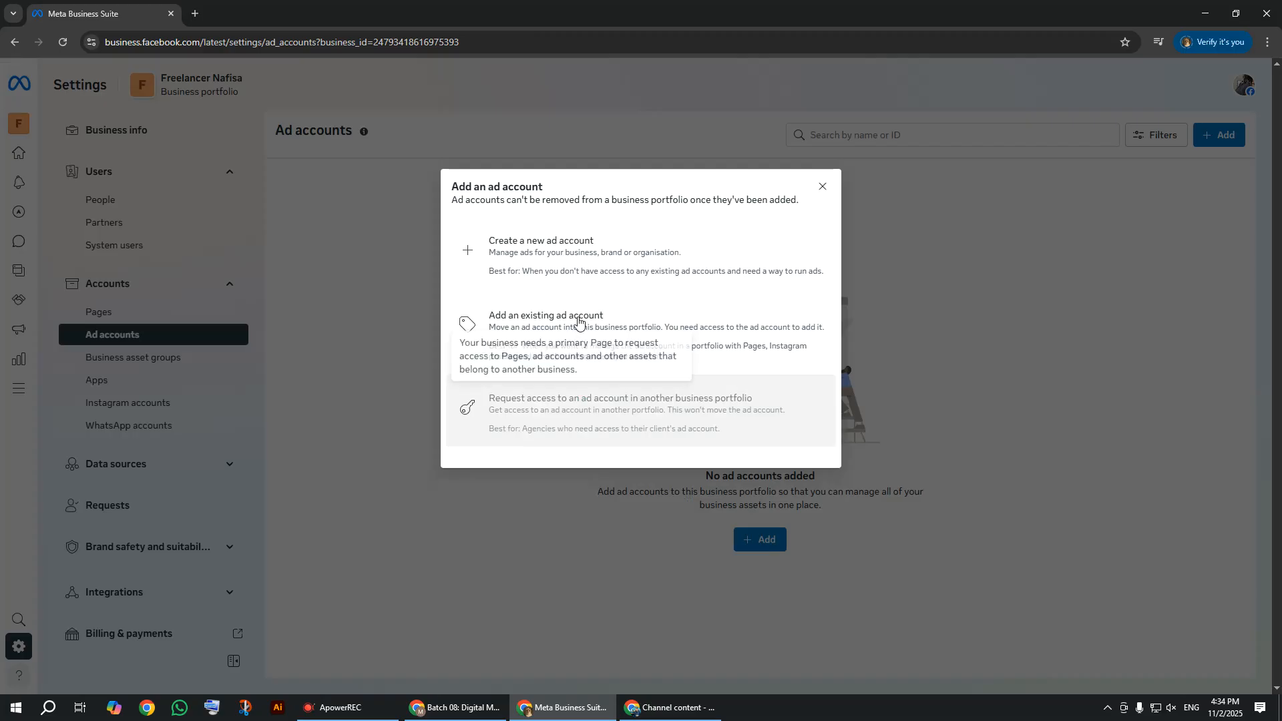
click(564, 264)
click(604, 246)
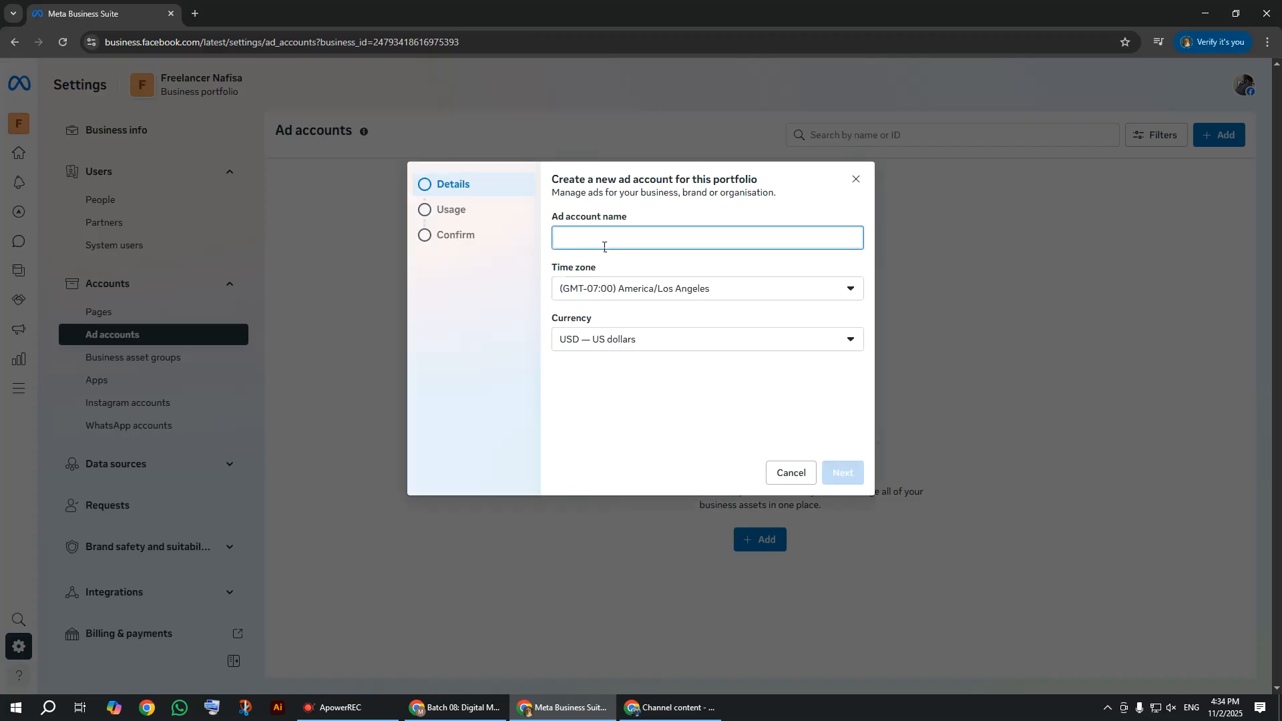
text(Uganda)
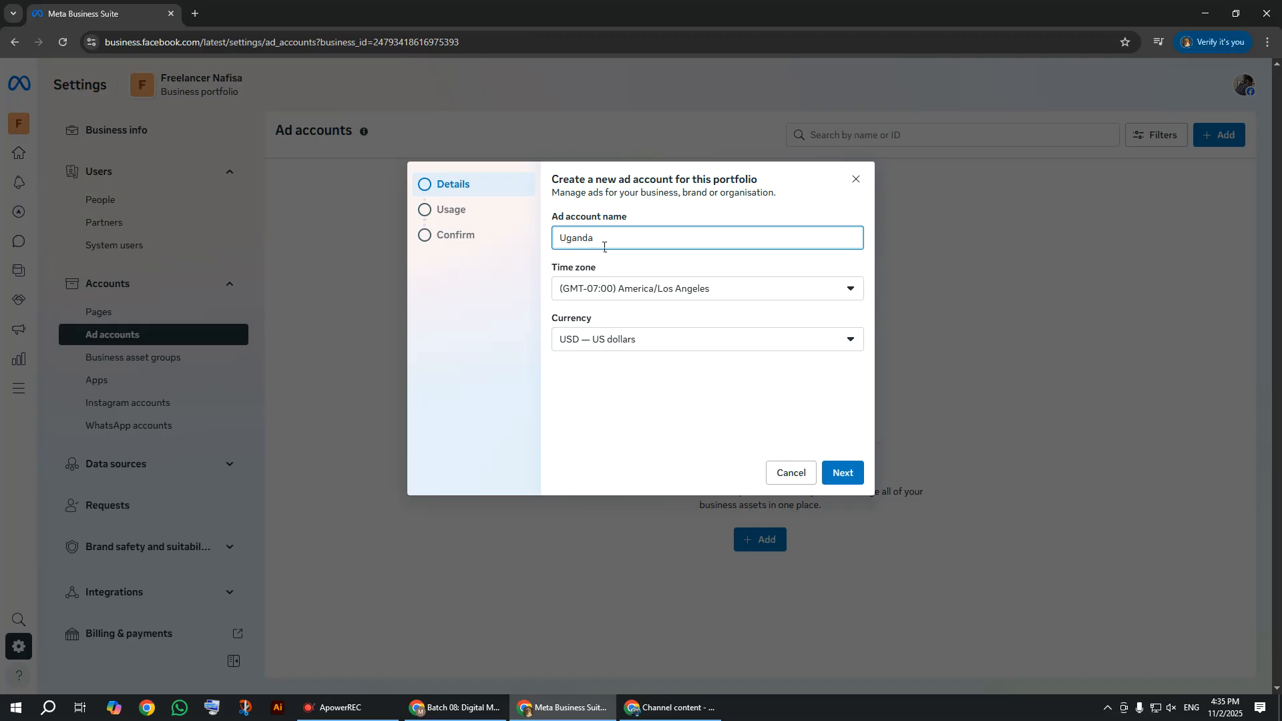
click(605, 288)
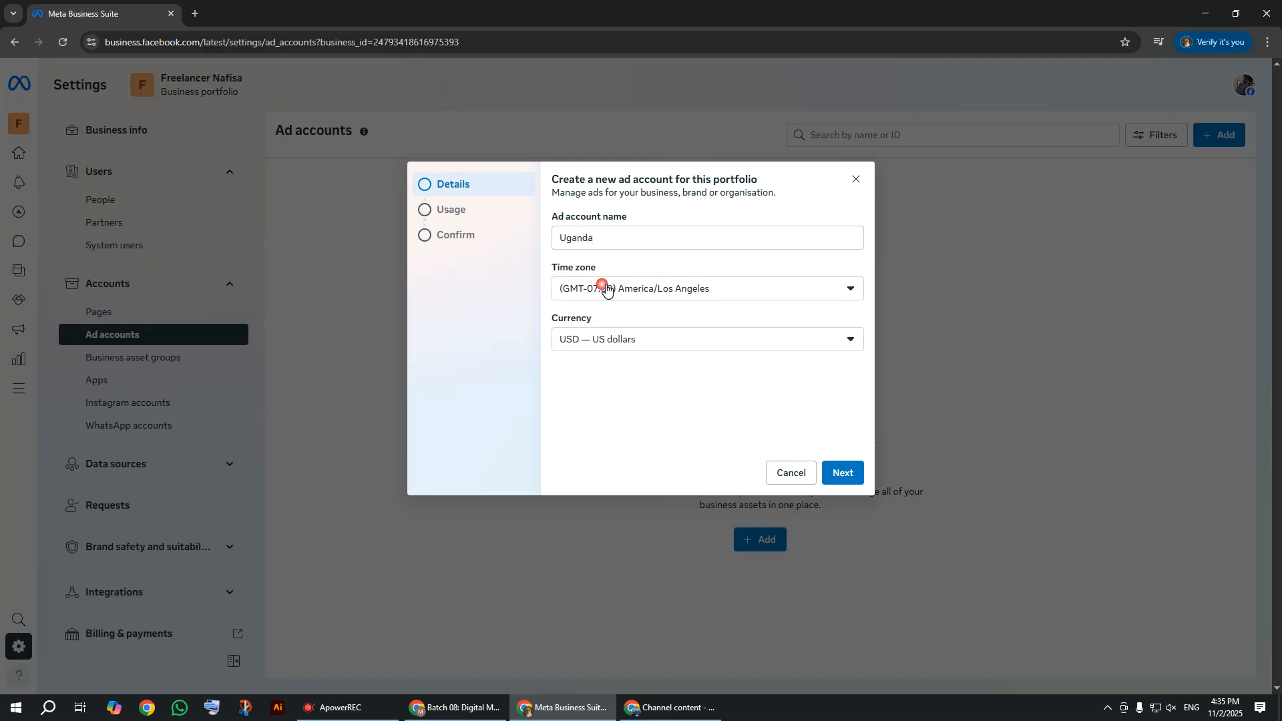
Step: Replace the ad account name with the copied business portfolio name
drag(609, 240, 549, 244)
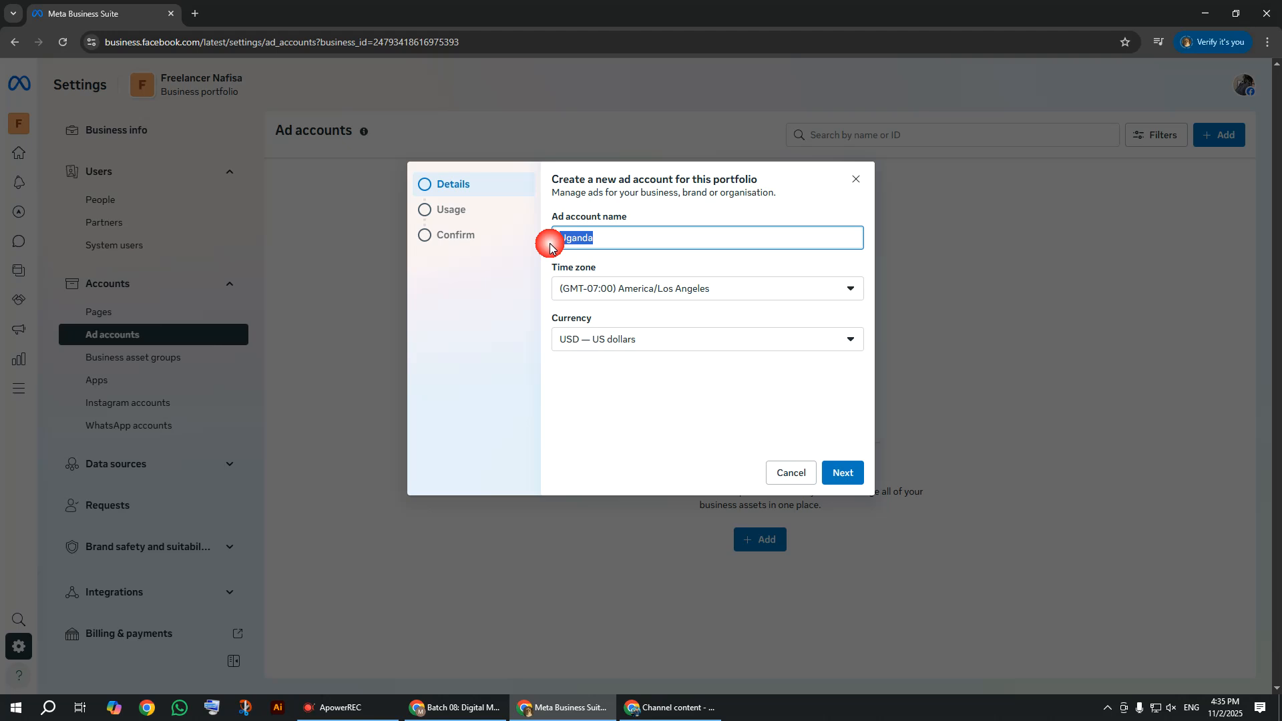
right_click(577, 241)
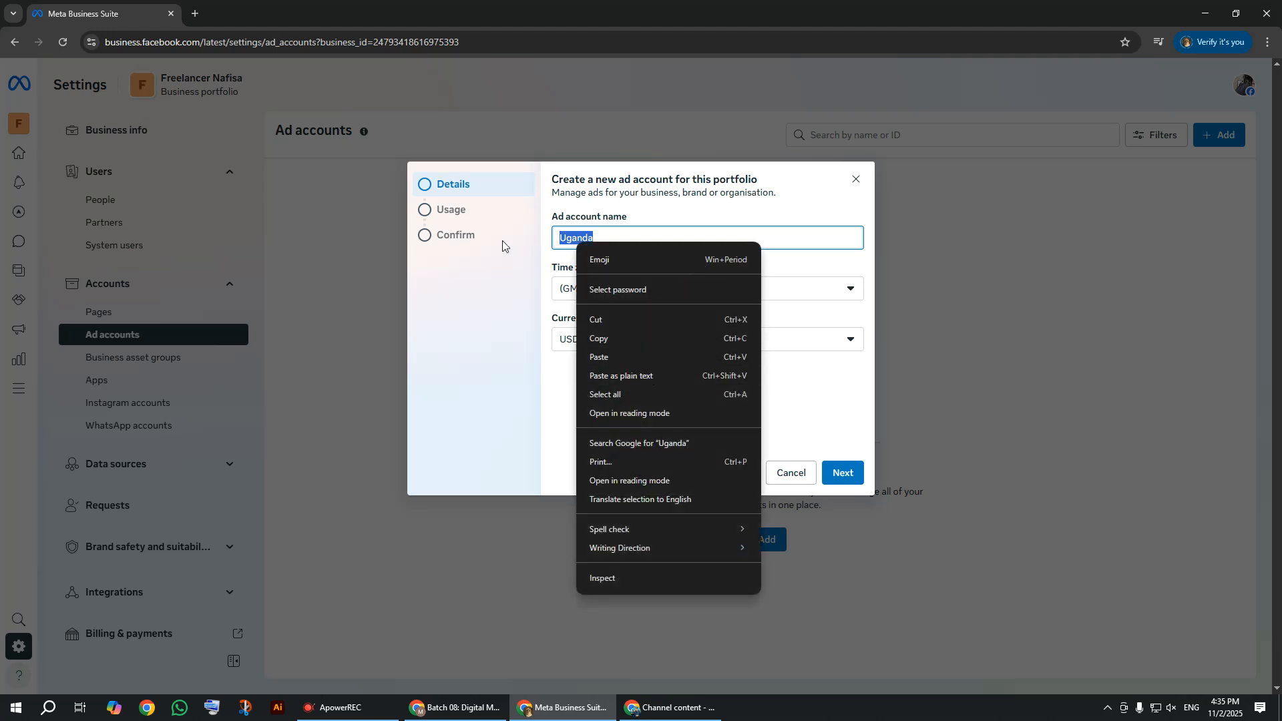
click(505, 267)
drag(596, 240, 552, 243)
right_click(591, 239)
right_click(582, 238)
click(639, 352)
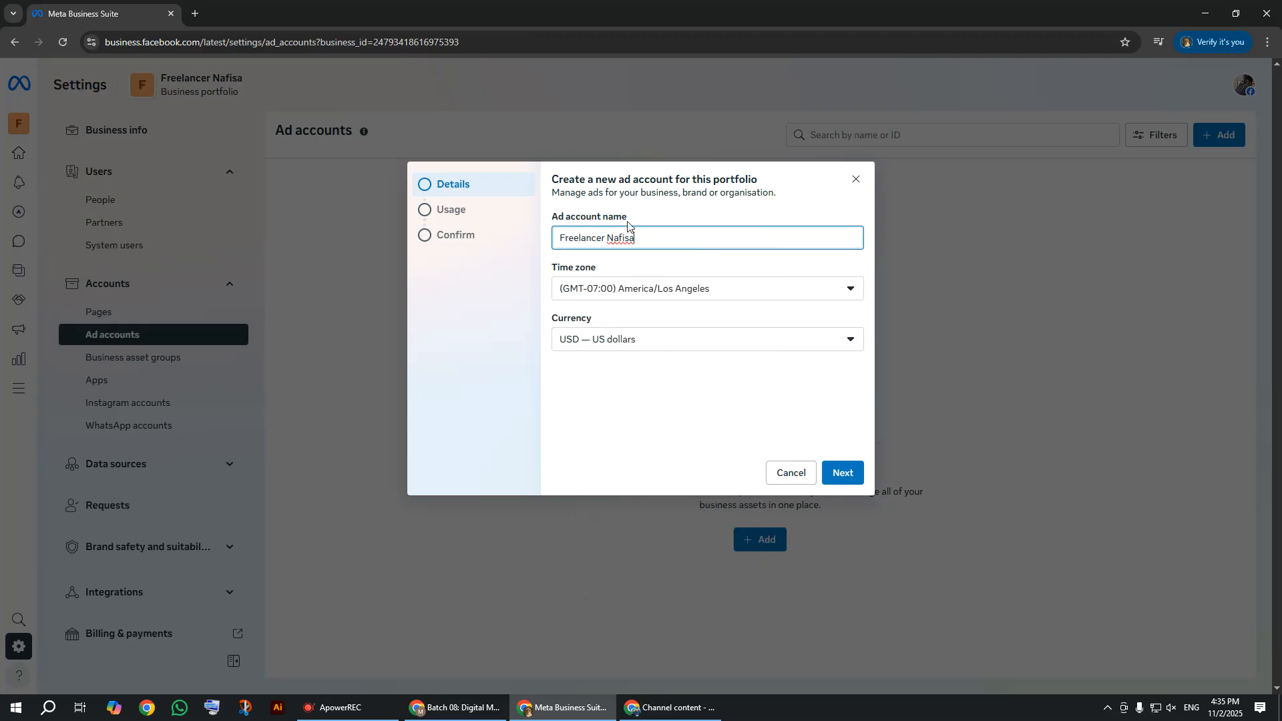
Step: Examine the time zones offered for the new ad account, from GMT-12:00 through GMT-06:00
click(652, 293)
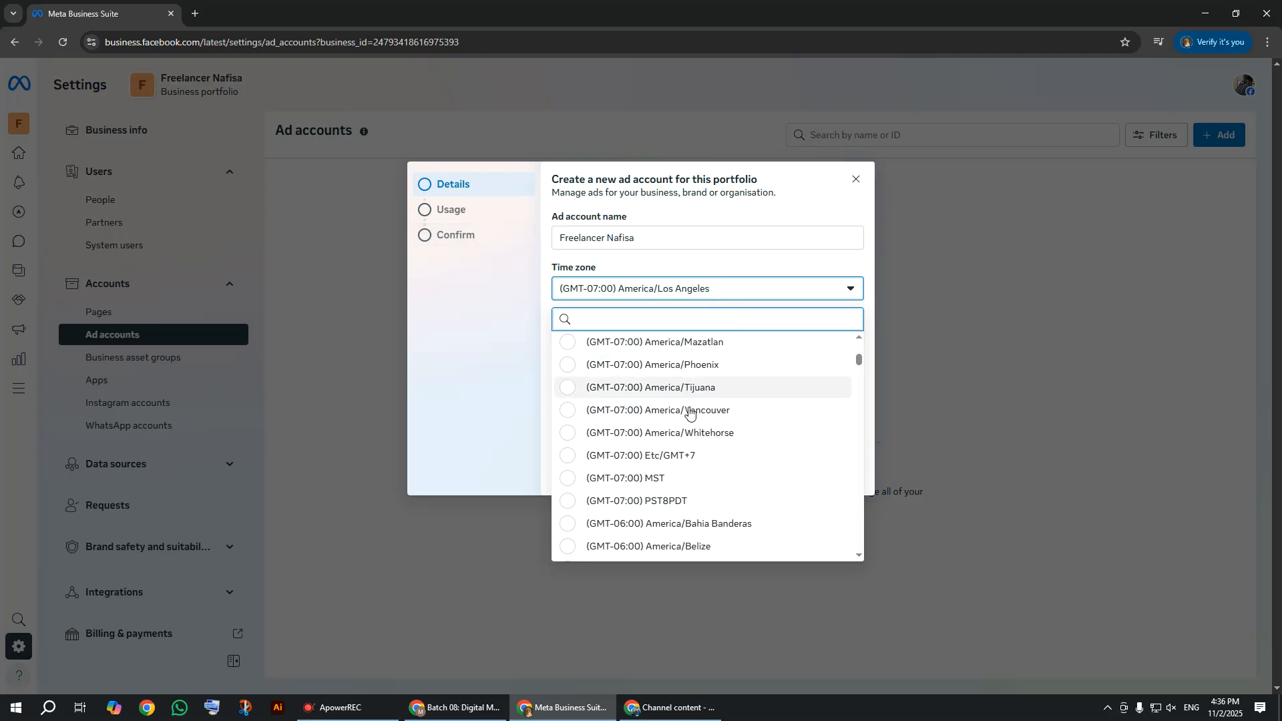
scroll(635, 426, down, 1)
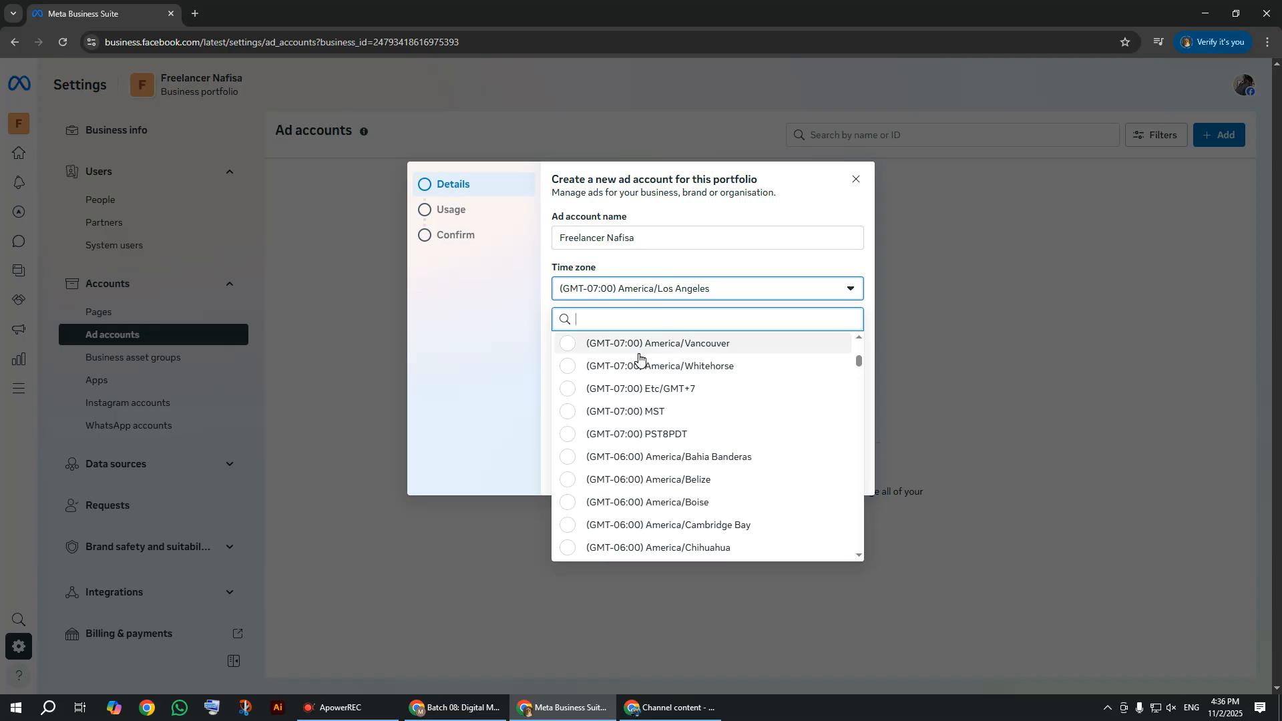
scroll(639, 357, down, 4)
scroll(636, 358, up, 4)
scroll(637, 359, up, 10)
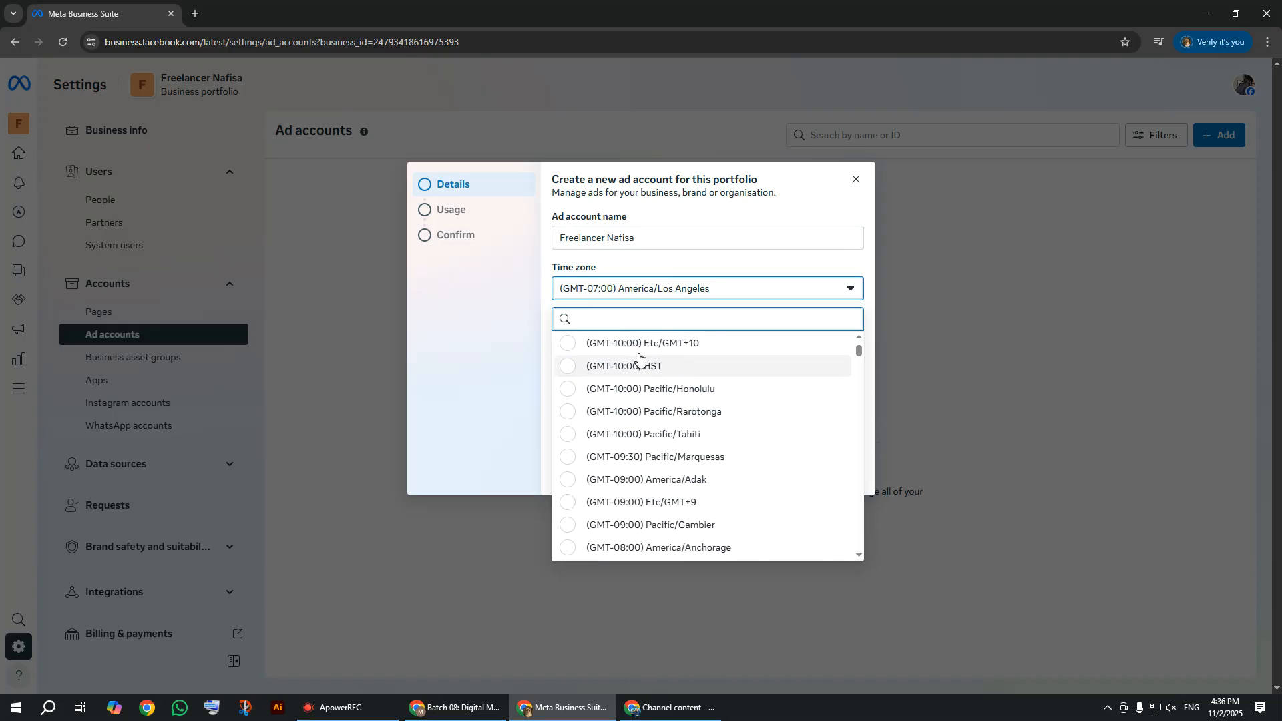
scroll(639, 358, up, 2)
scroll(639, 358, down, 4)
scroll(639, 359, down, 3)
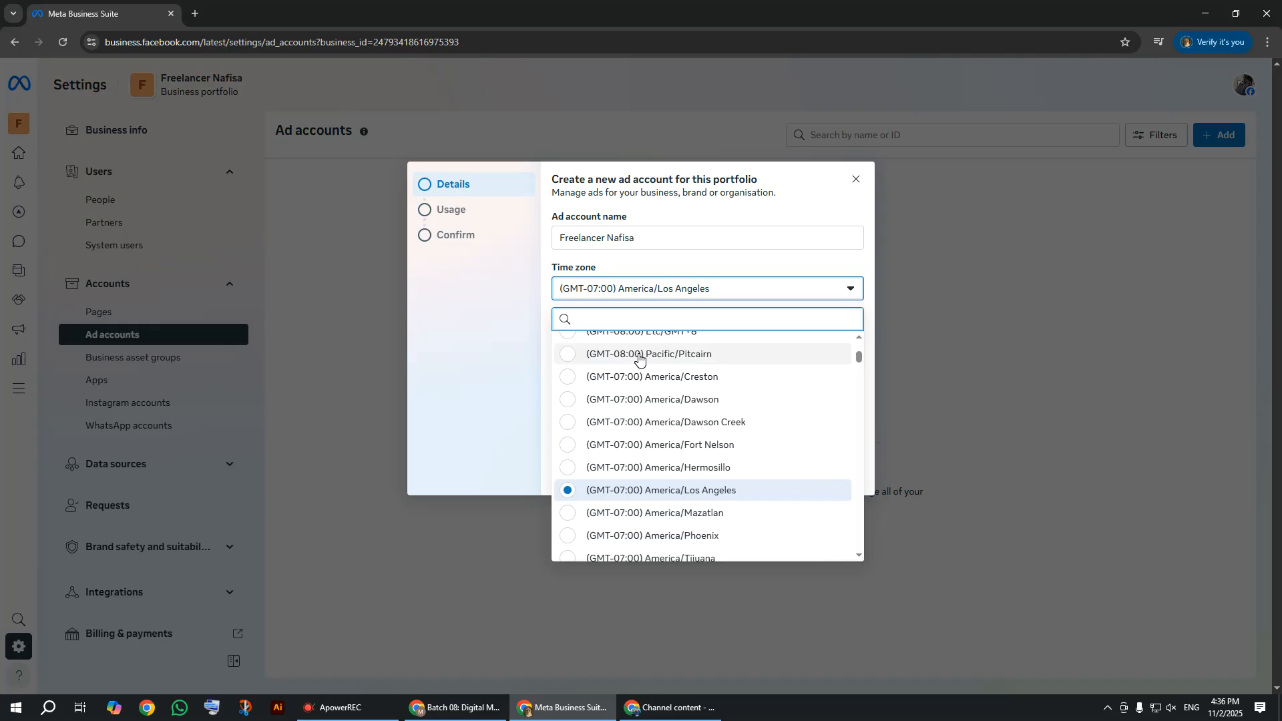
scroll(638, 358, down, 1)
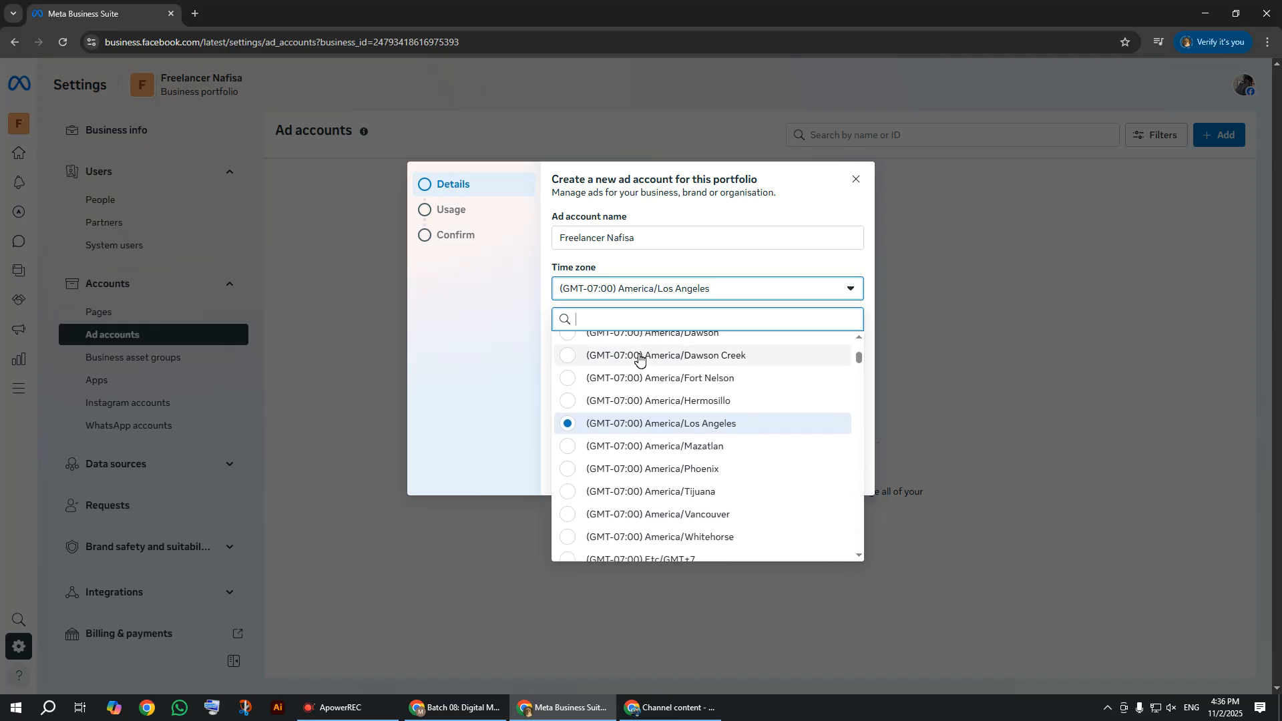
scroll(639, 359, up, 2)
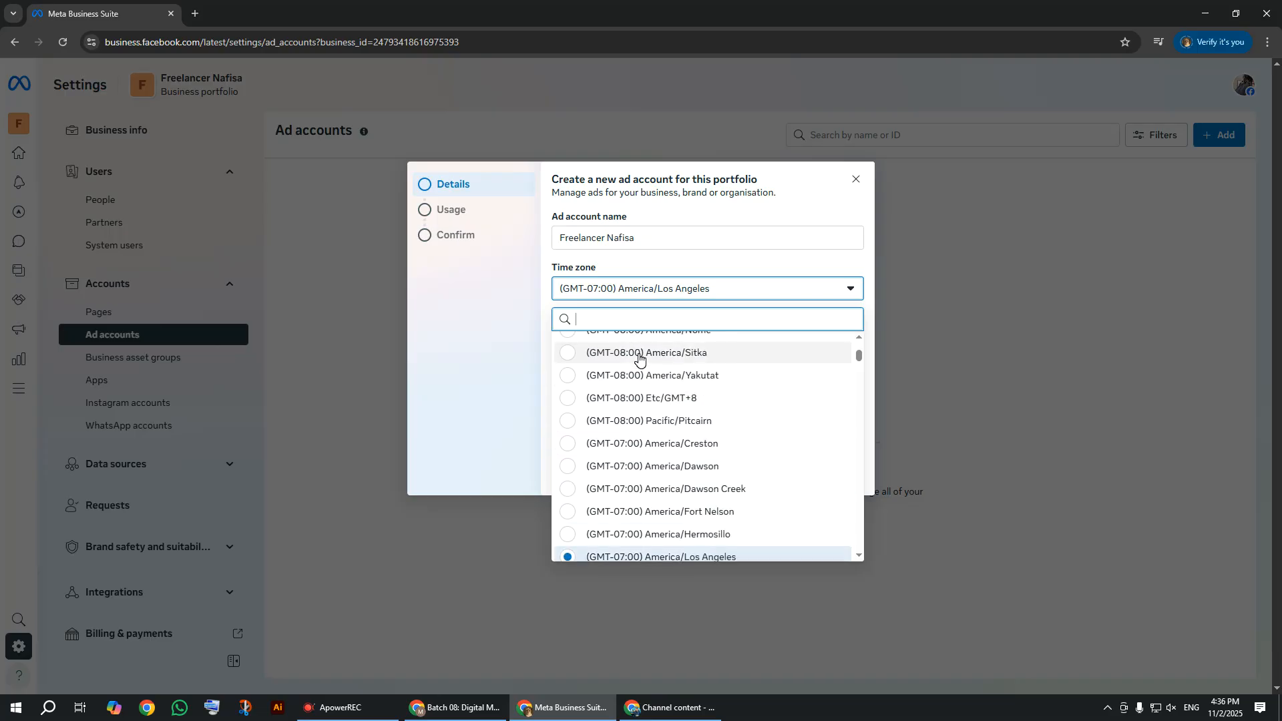
scroll(639, 359, up, 7)
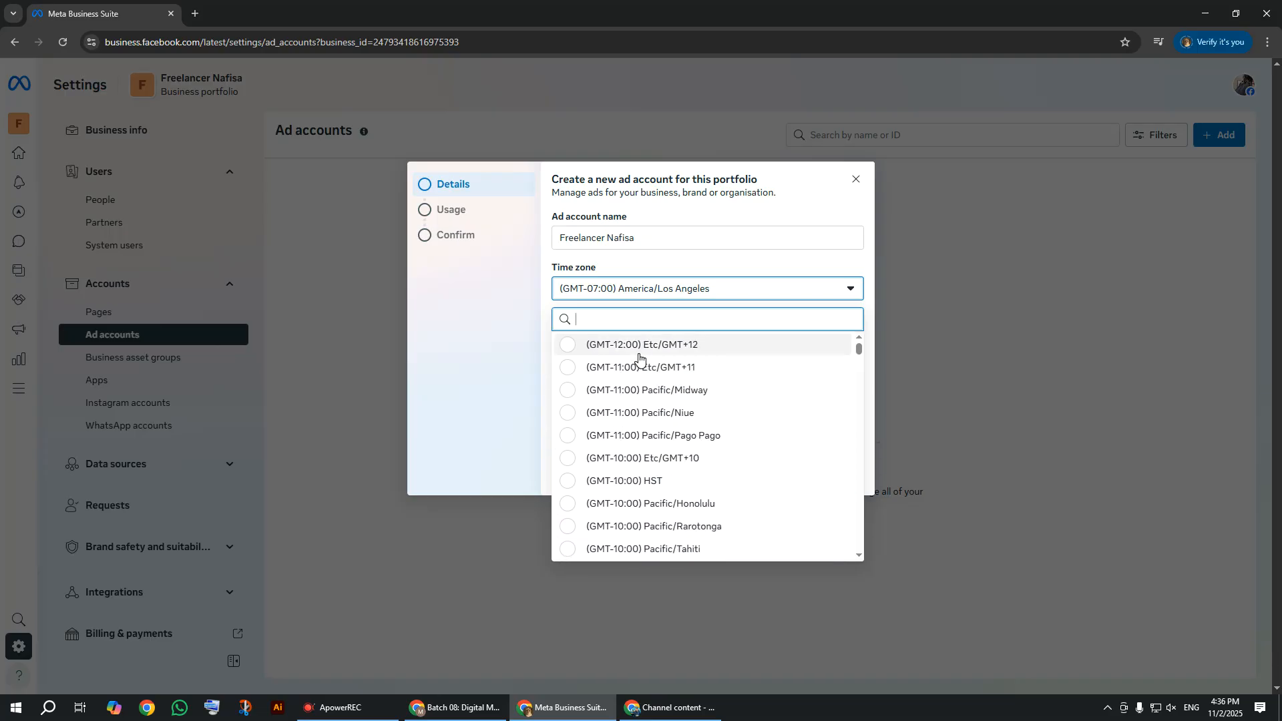
scroll(639, 358, down, 8)
scroll(639, 358, down, 2)
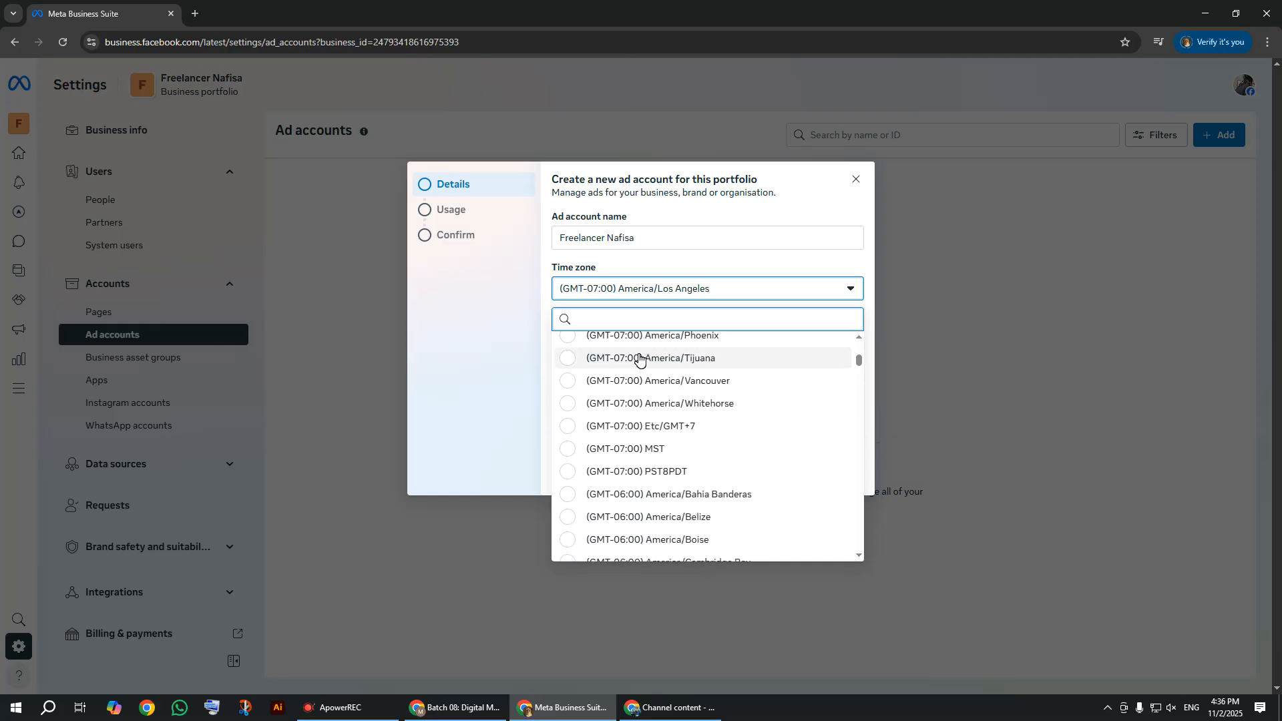
scroll(639, 358, down, 1)
scroll(639, 358, down, 3)
scroll(639, 358, down, 2)
scroll(638, 359, down, 2)
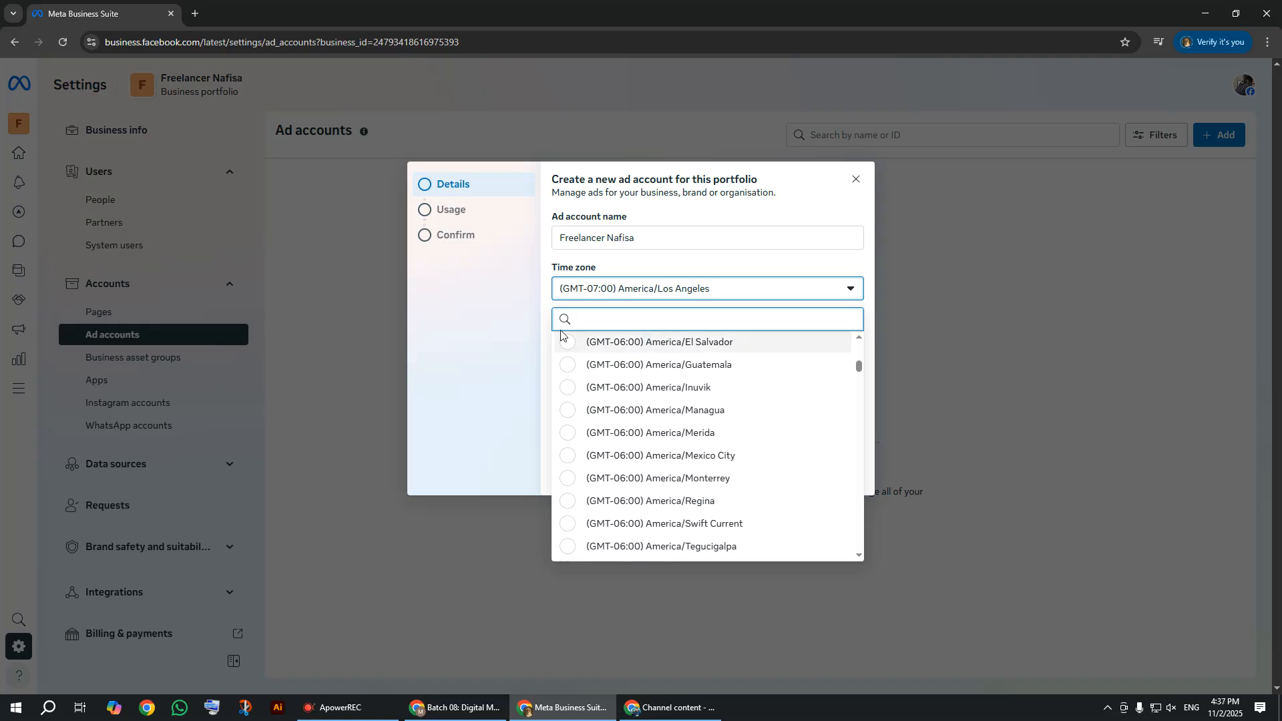
Step: Search the time zones for GMT+06 and set the new ad account's time zone to (GMT+06:00) Asia/Dhaka
text(G)
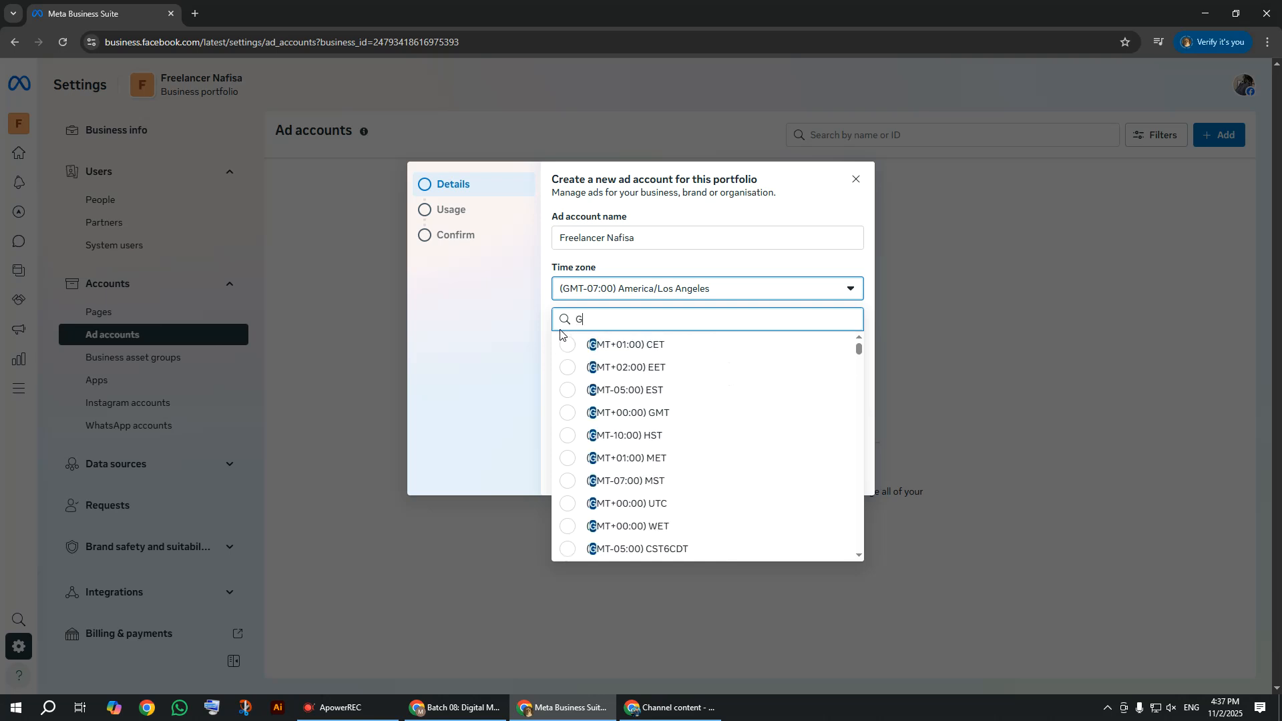
text(MT)
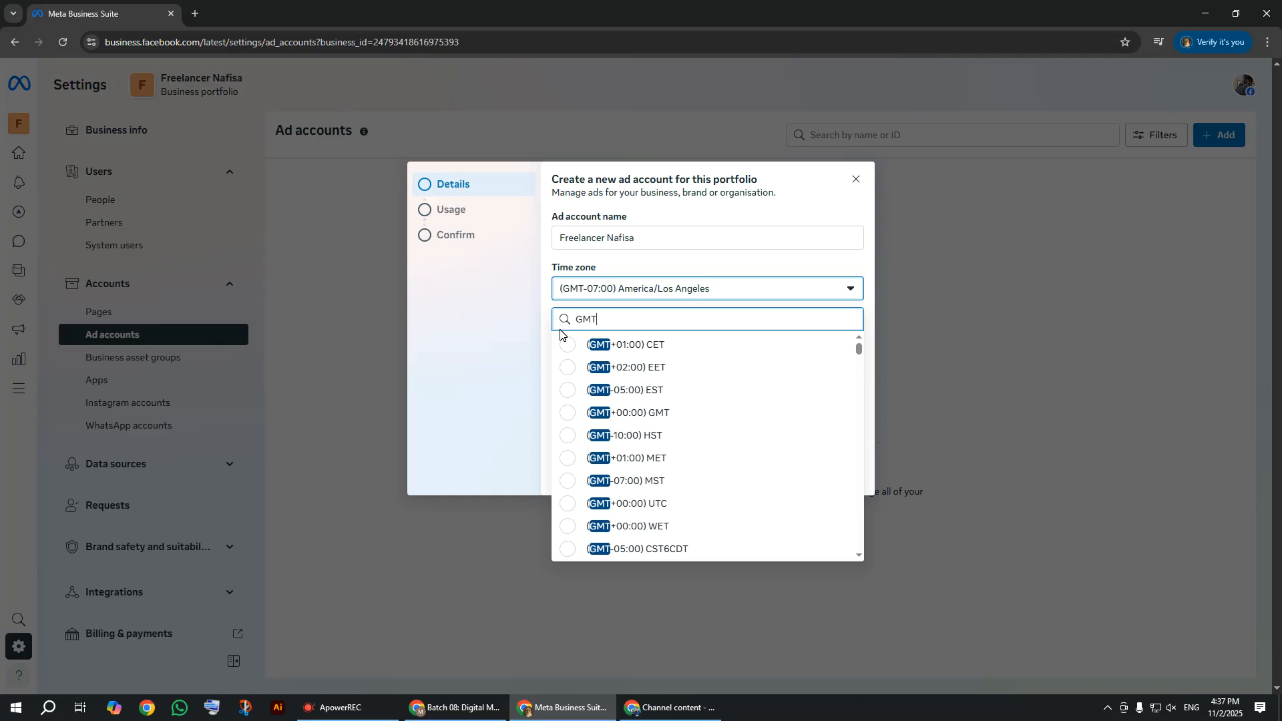
text(+)
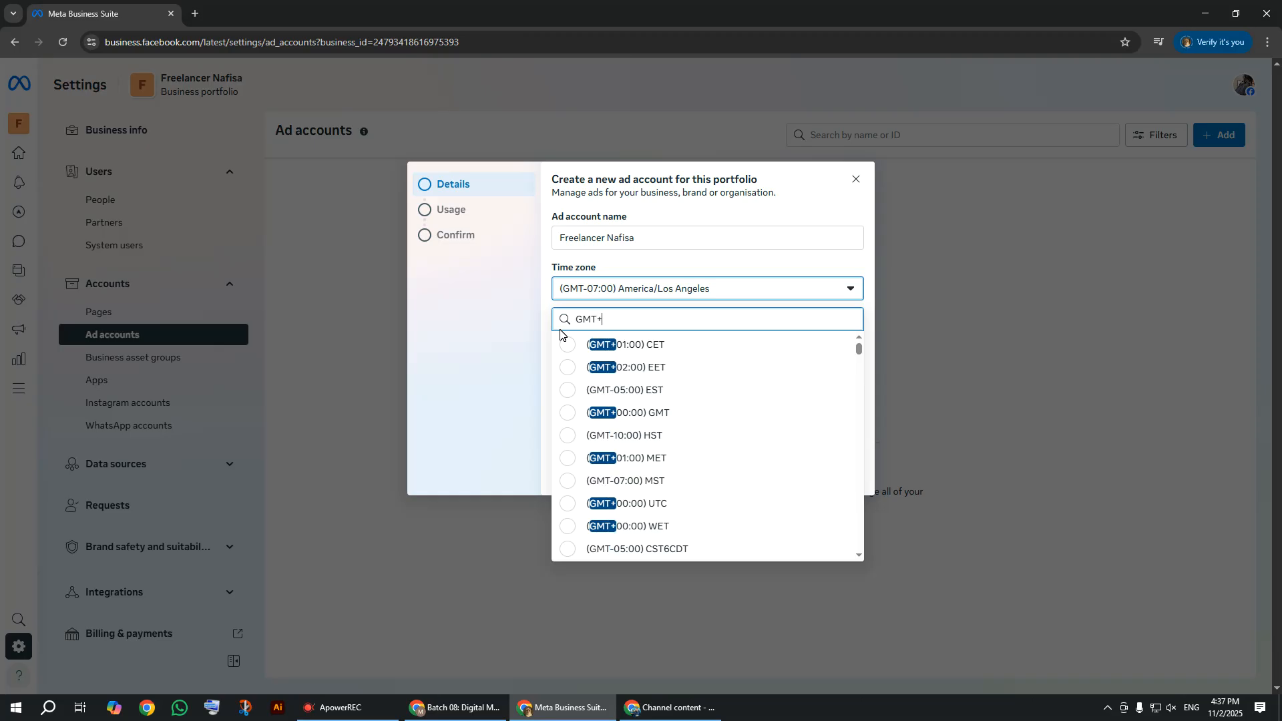
text(0)
text(y)
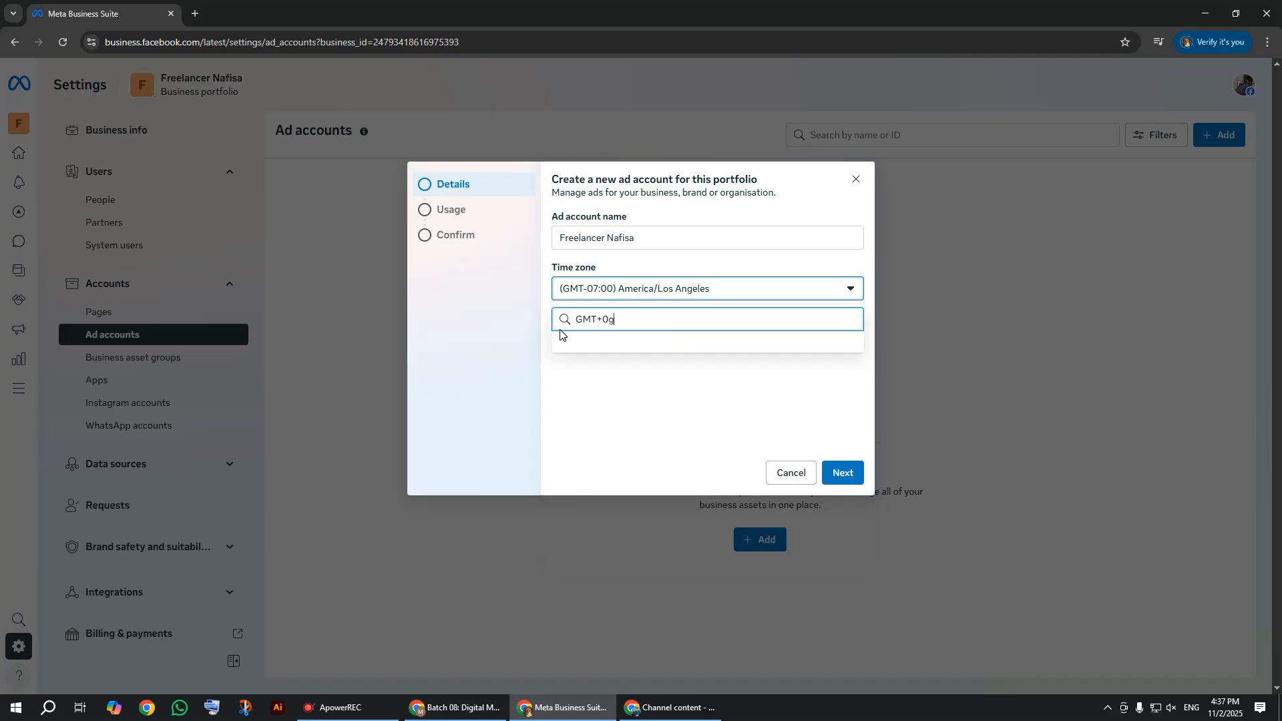
key(BackSpace)
text(6)
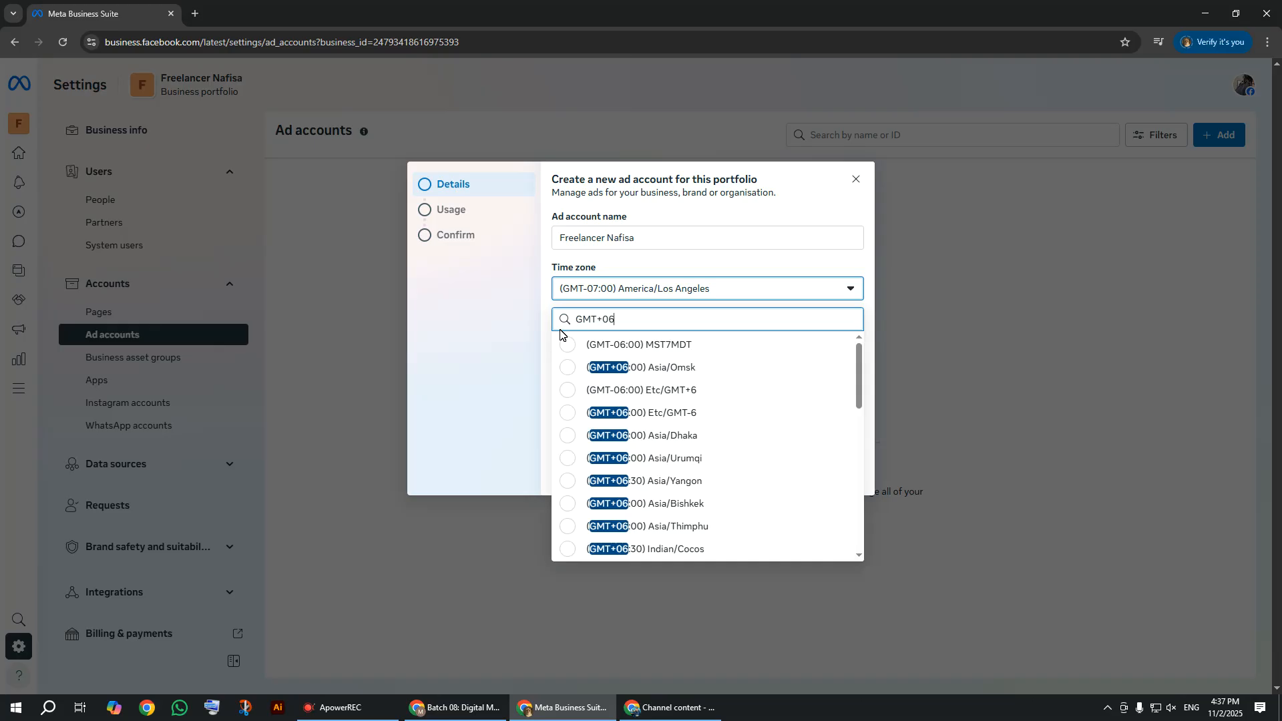
scroll(645, 424, down, 3)
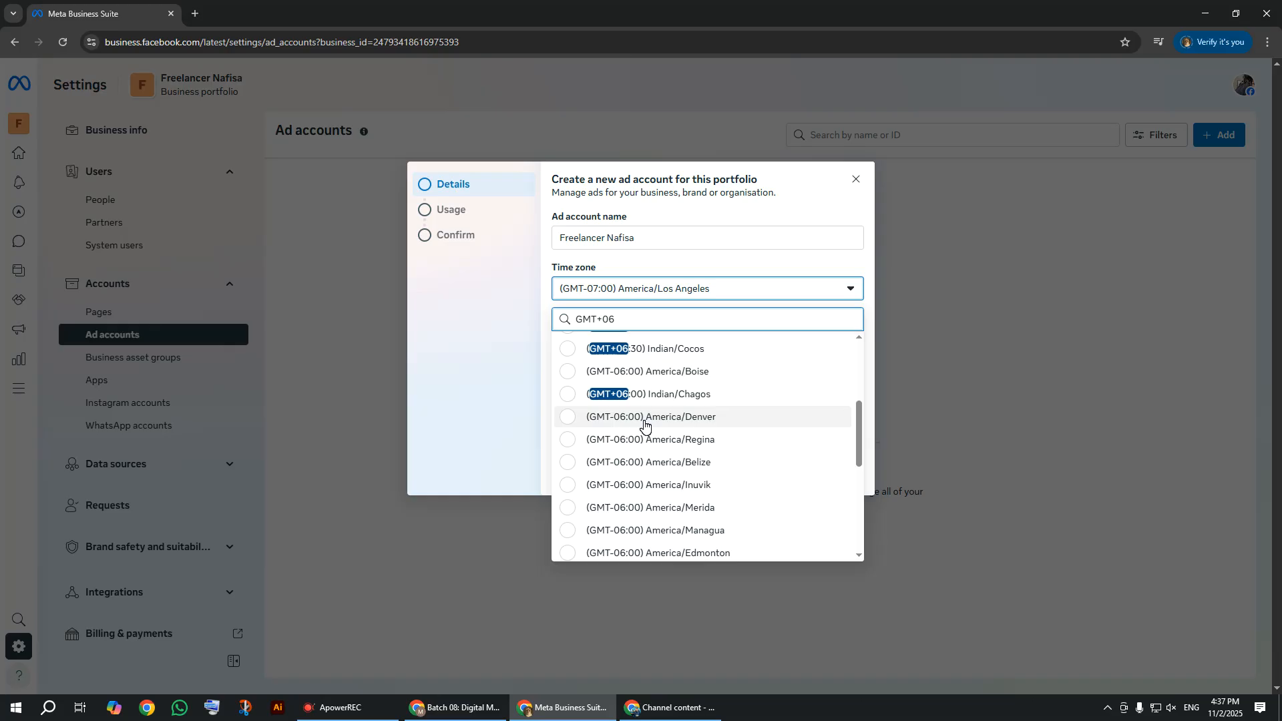
scroll(714, 460, up, 1)
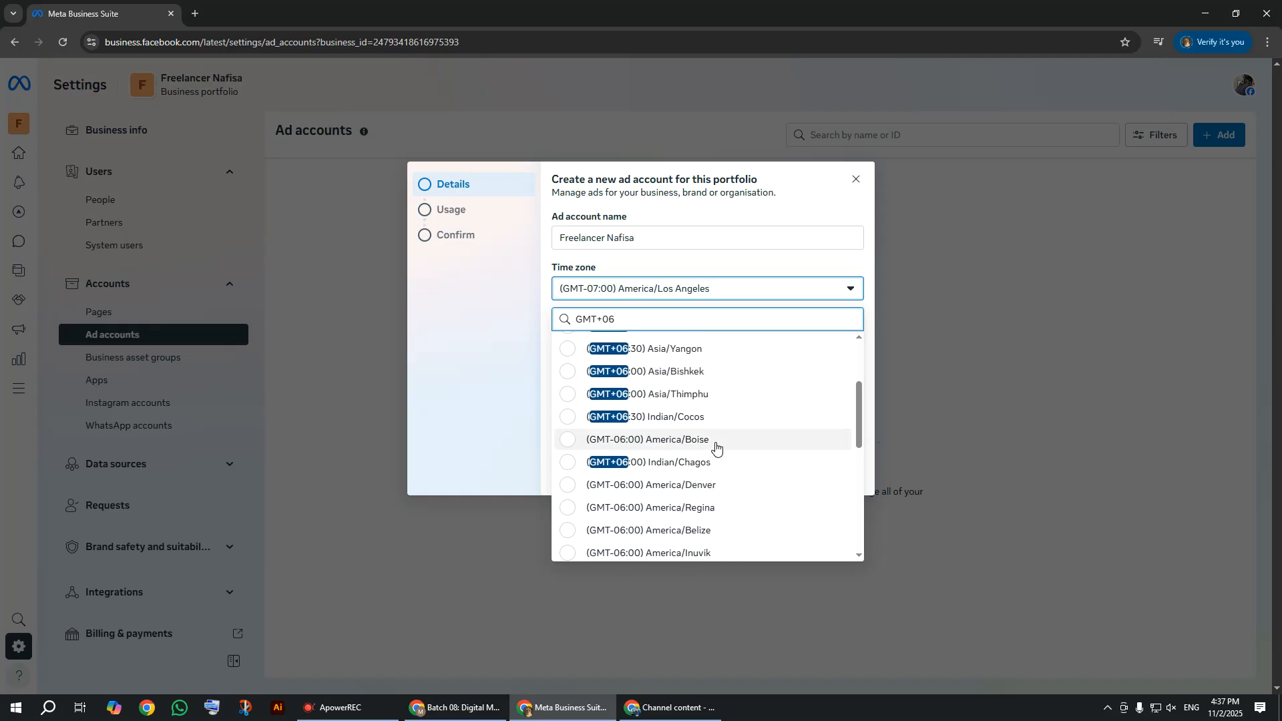
scroll(715, 446, up, 2)
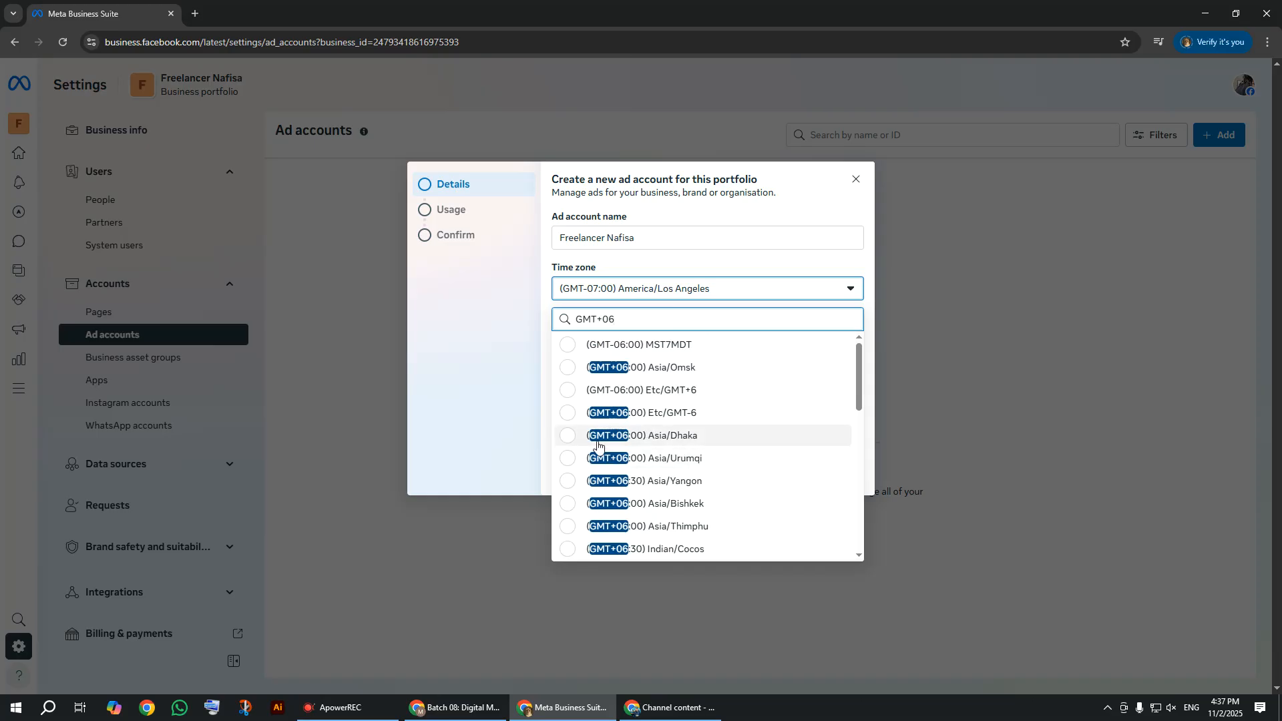
click(675, 445)
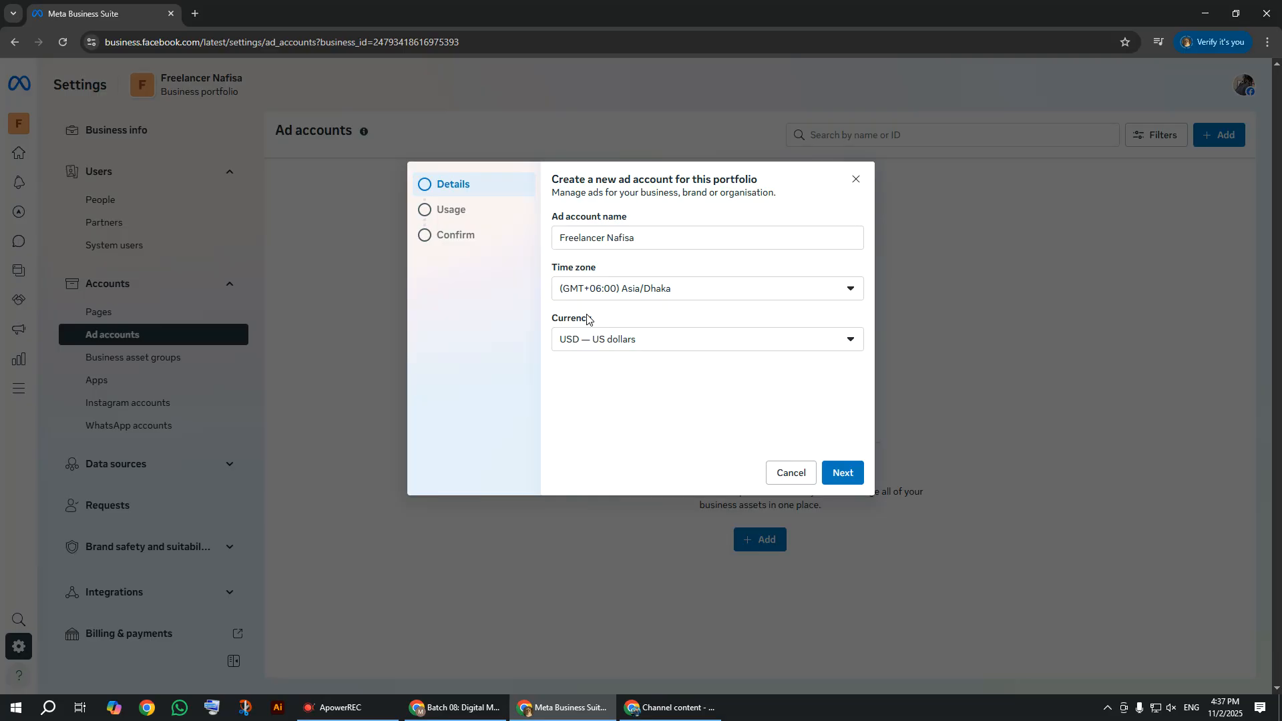
Step: Keep USD — US dollars as the currency and accept My business as the ad account's usage
click(606, 348)
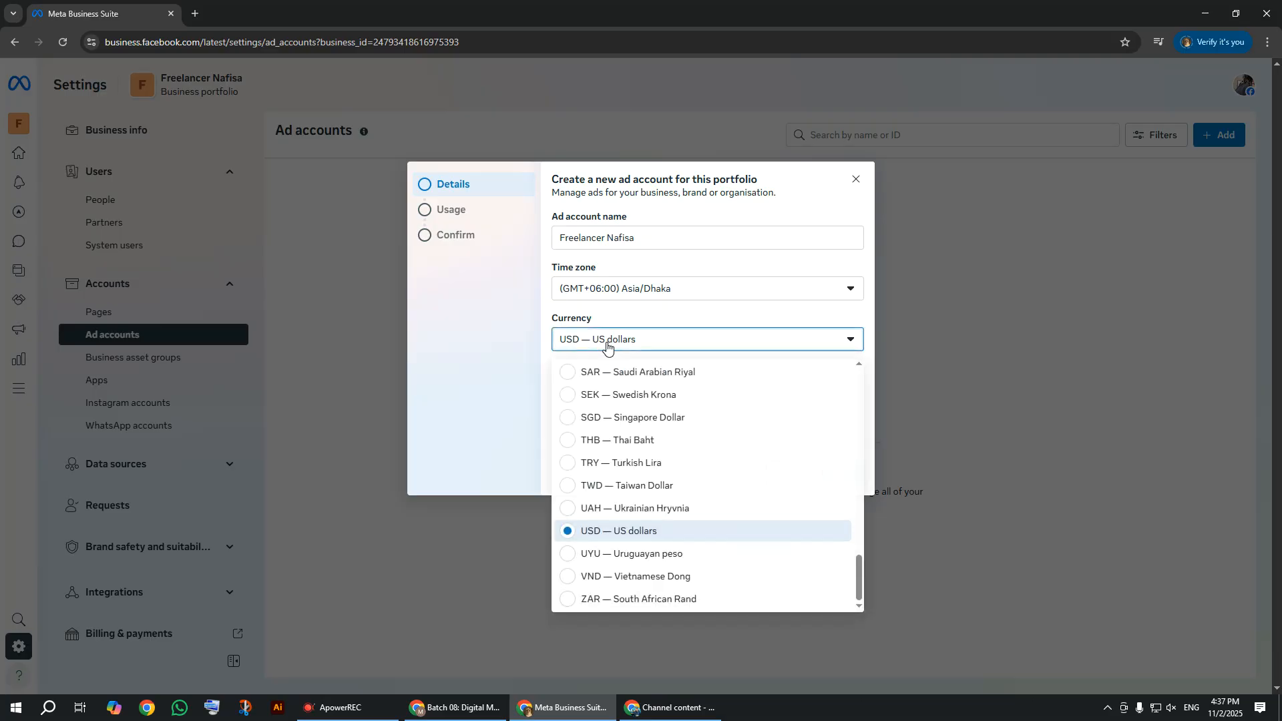
click(606, 346)
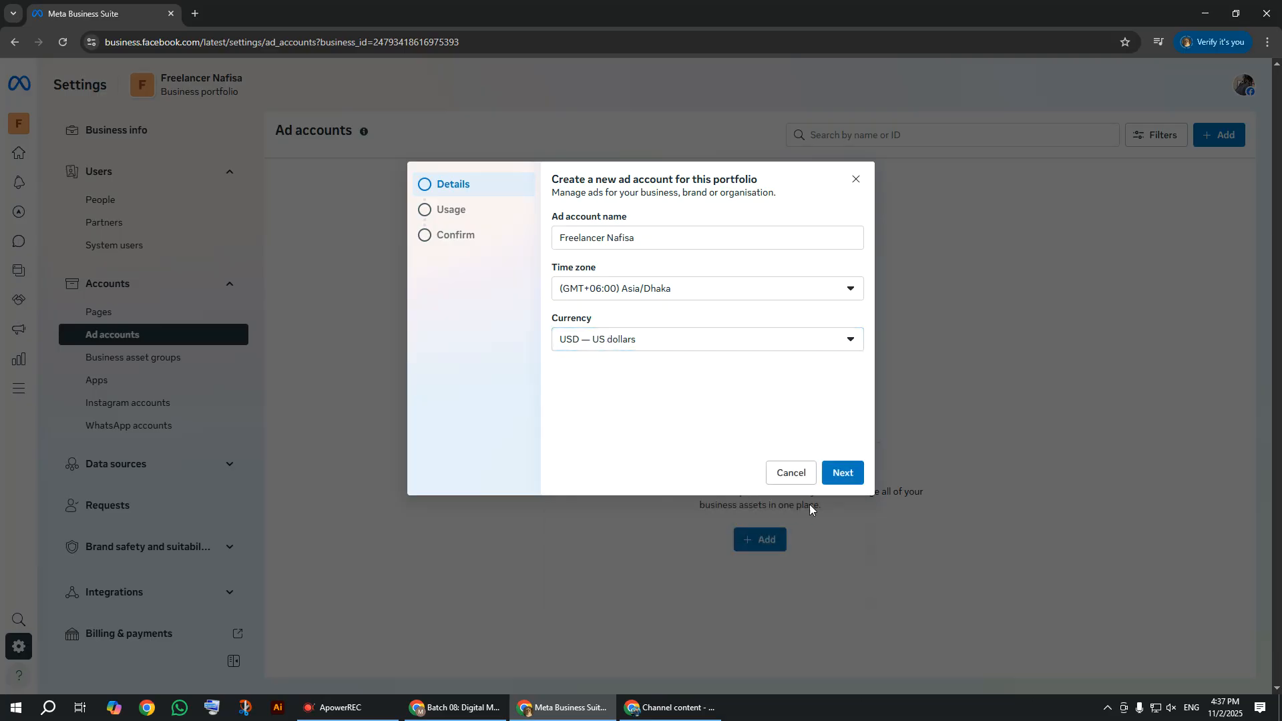
click(843, 473)
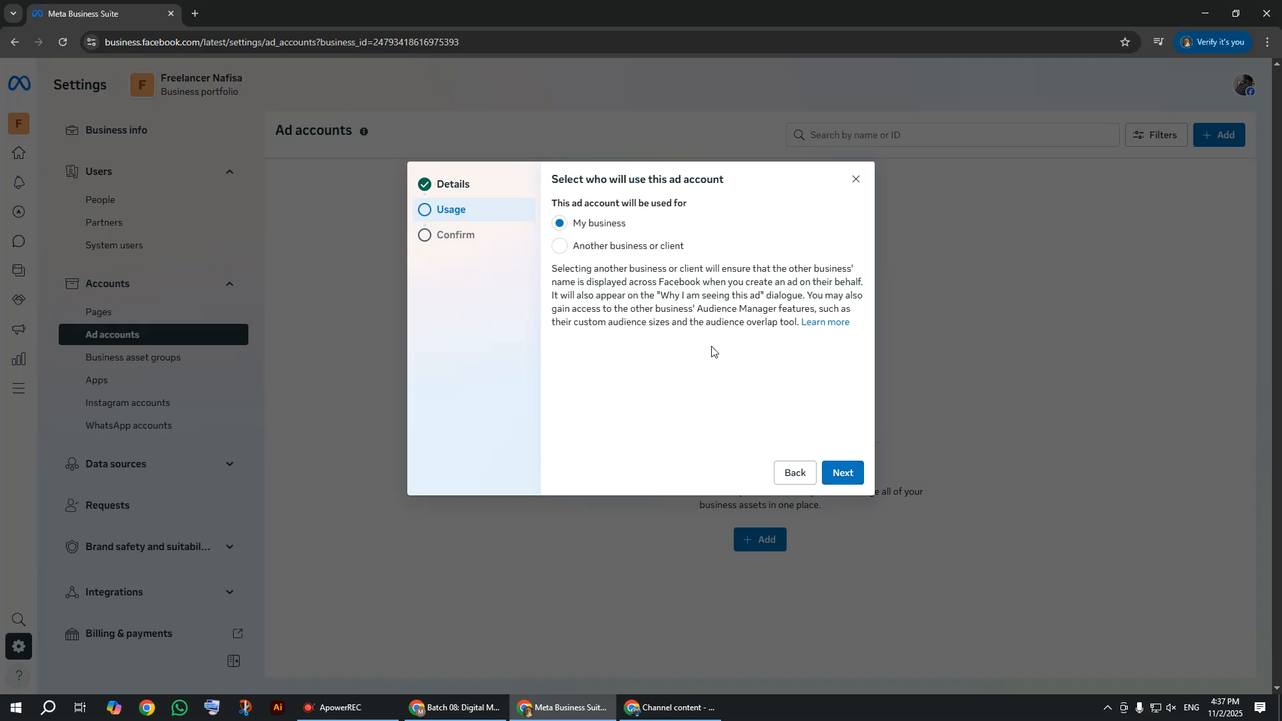
click(856, 473)
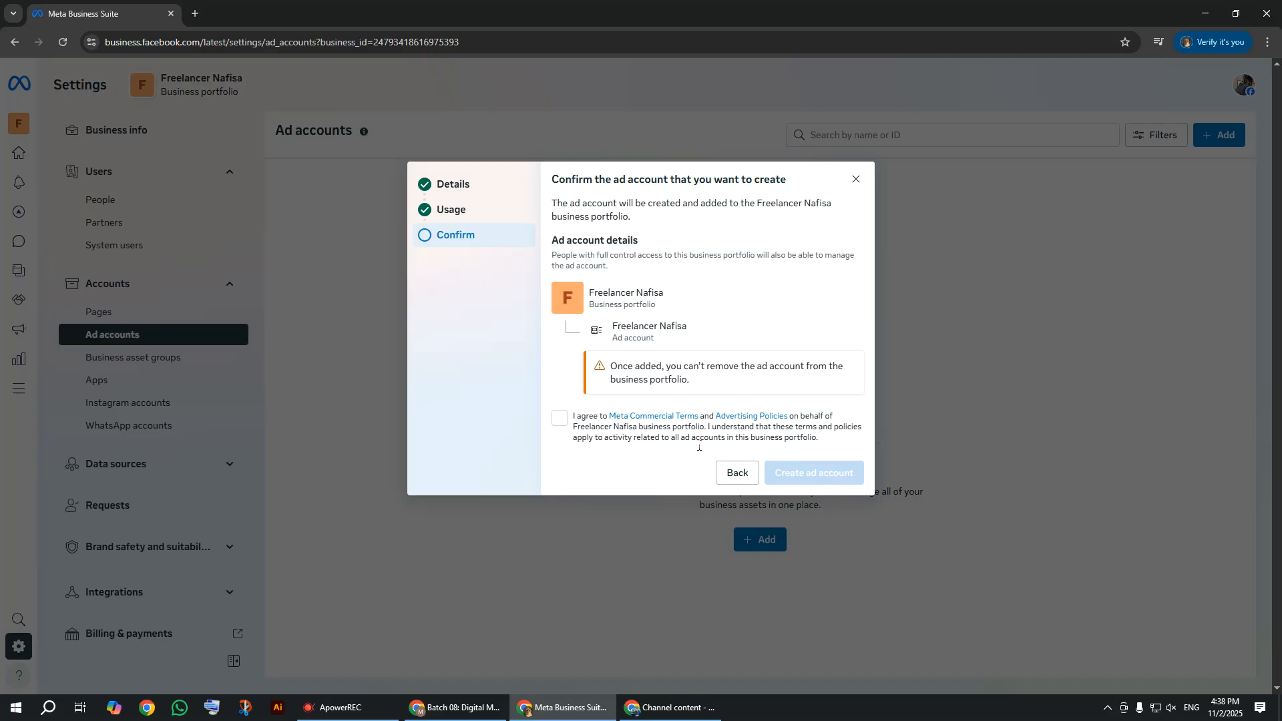
Step: Agree to the Meta Commercial Terms and Advertising Policies and create the ad account
click(570, 420)
click(655, 475)
click(560, 418)
click(828, 473)
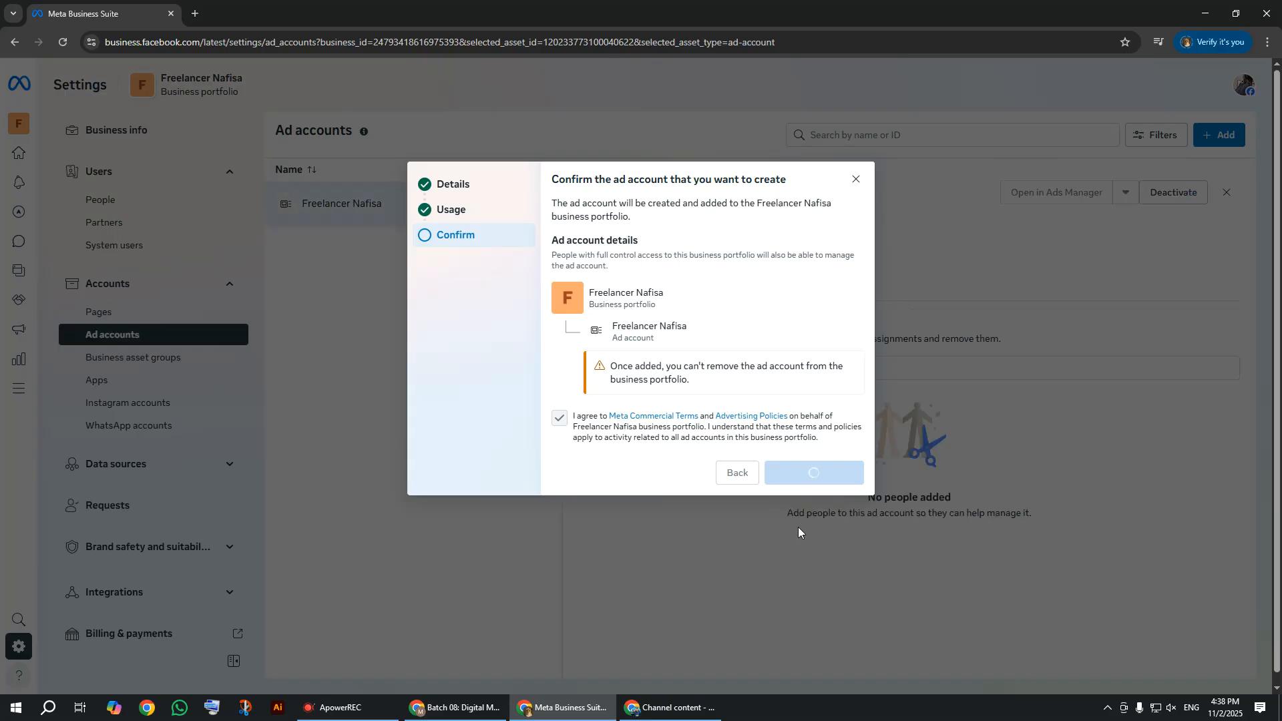
click(843, 474)
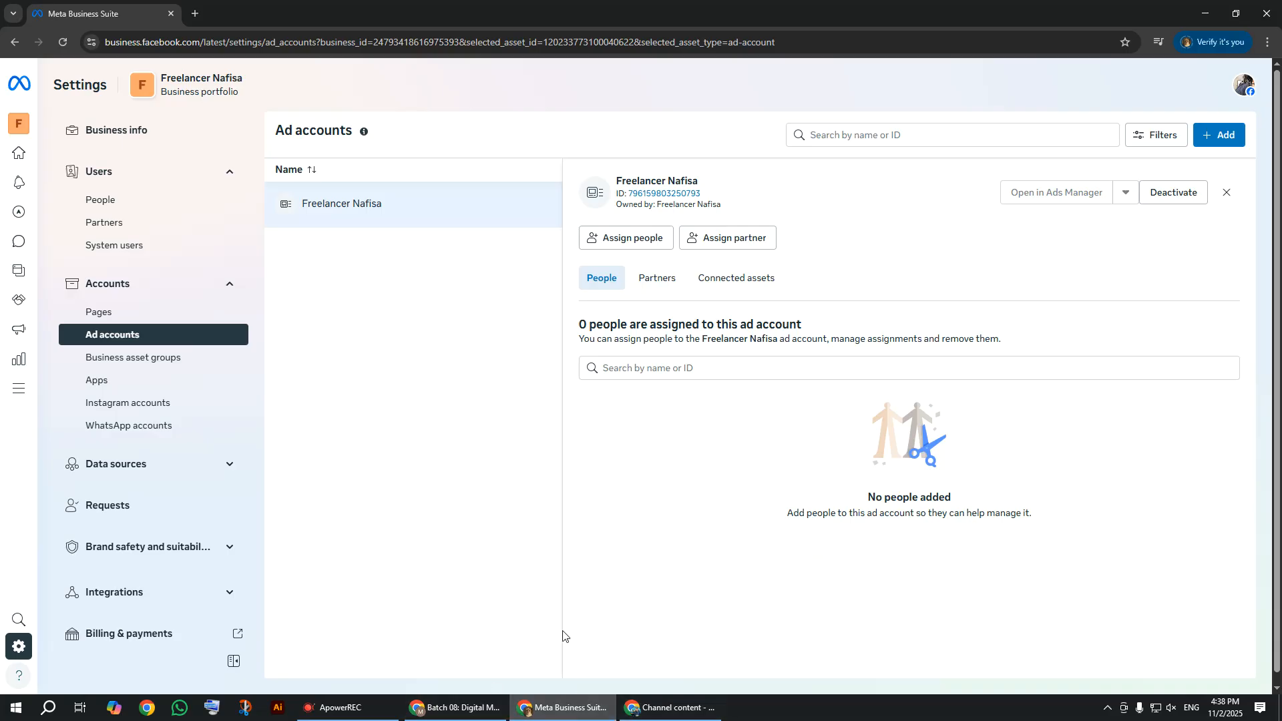
Step: Assign the portfolio's listed person to the new ad account with full control through the Manage ad accounts permission
click(172, 201)
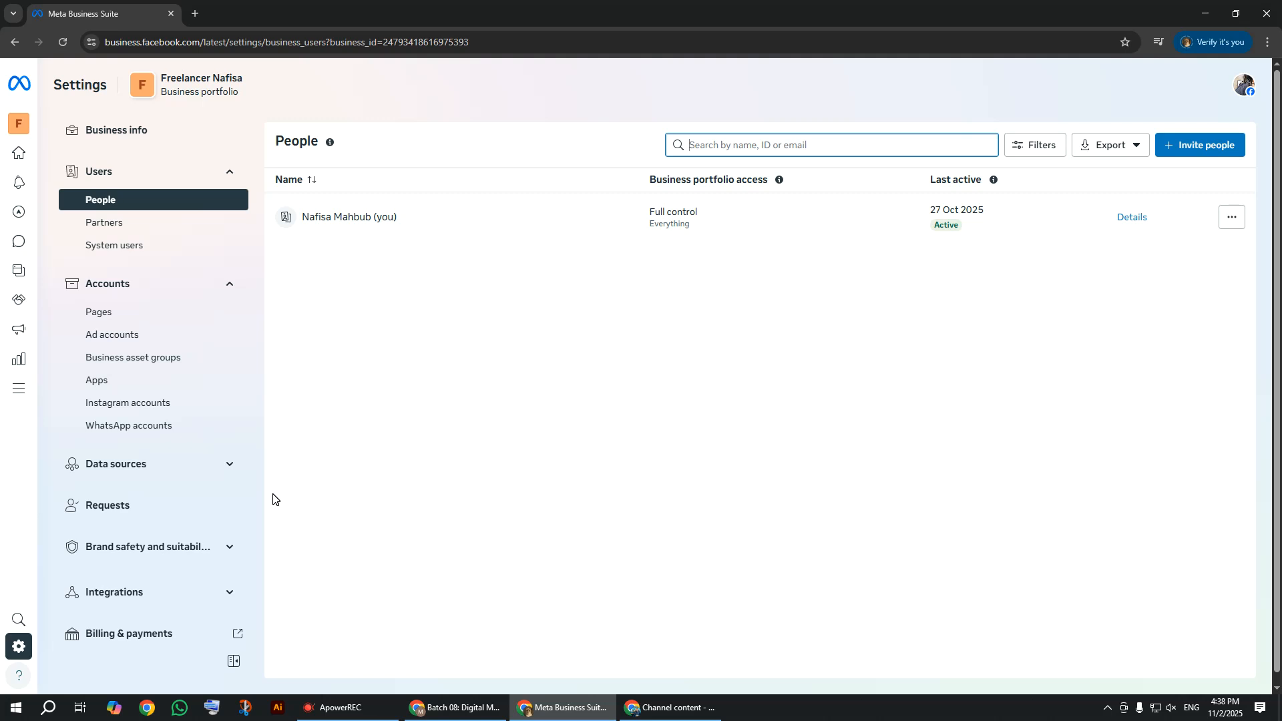
click(189, 332)
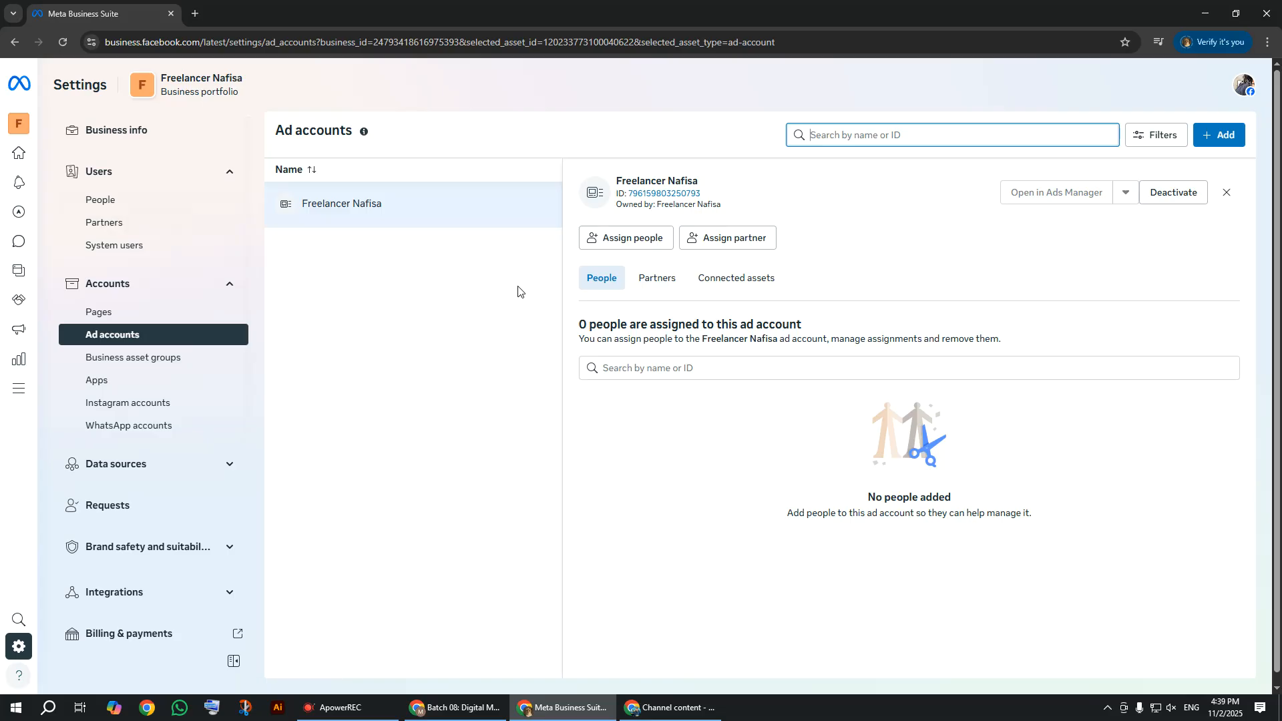
click(637, 249)
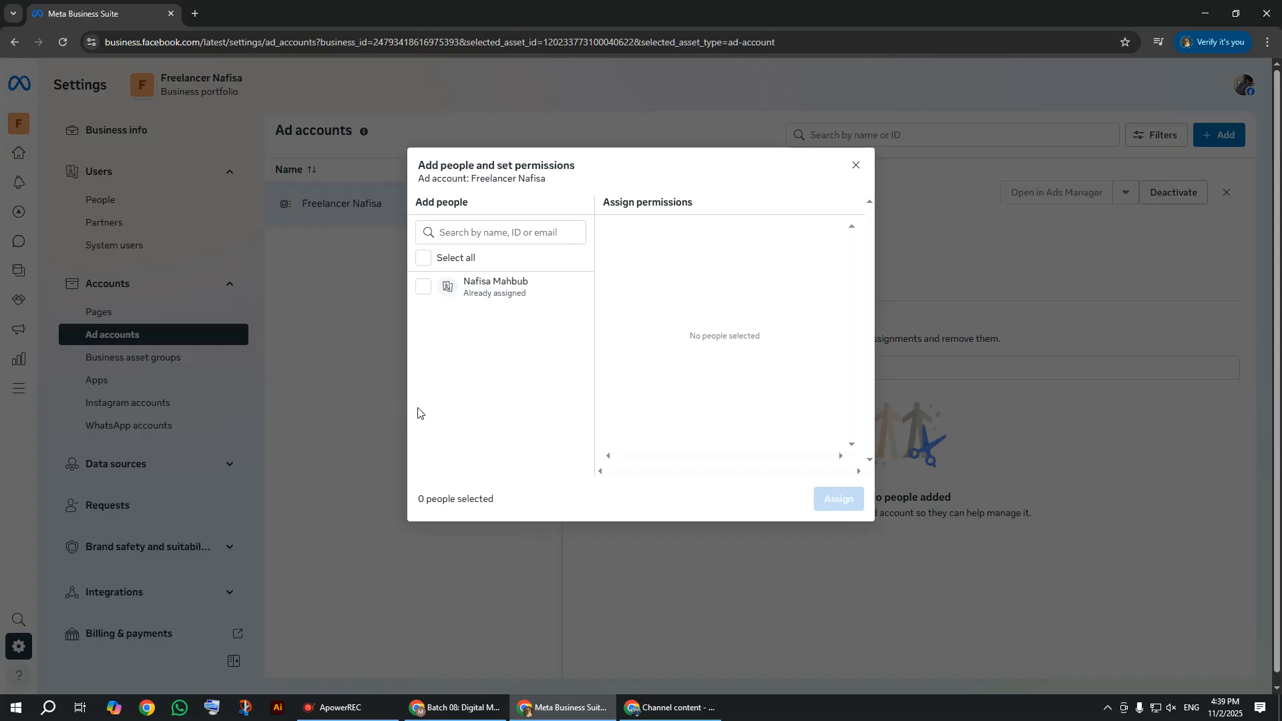
click(425, 288)
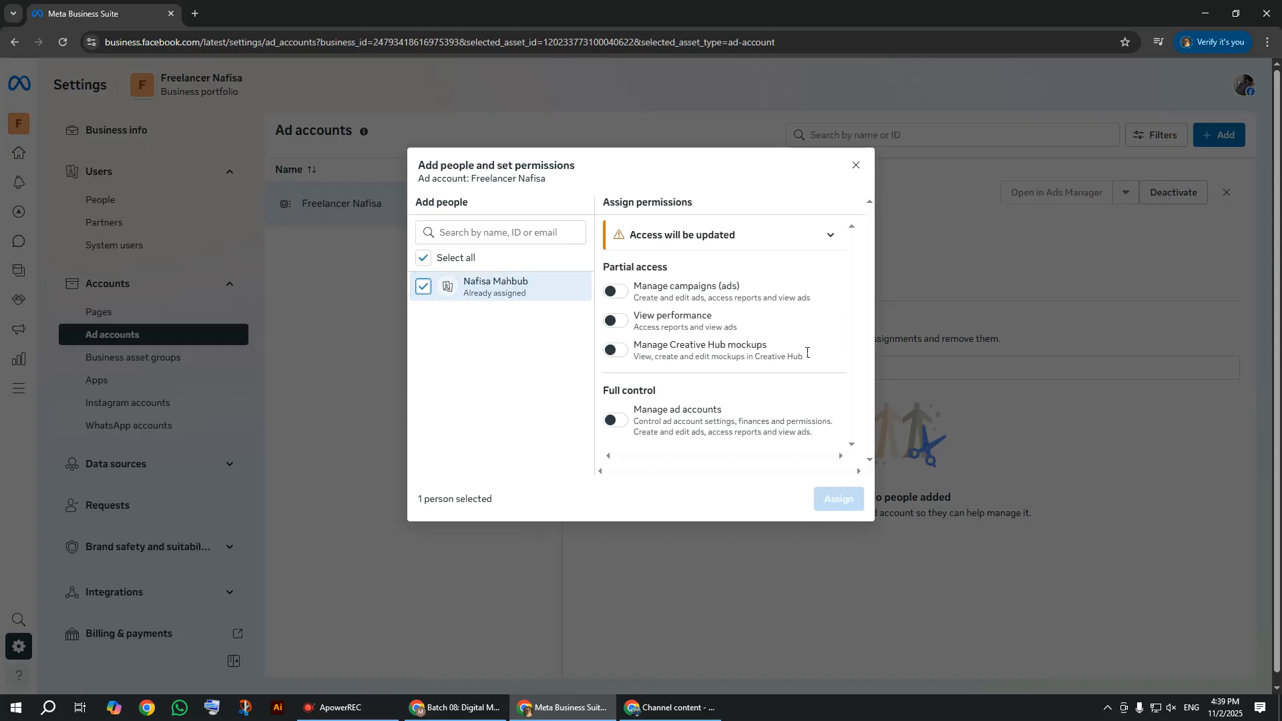
click(620, 422)
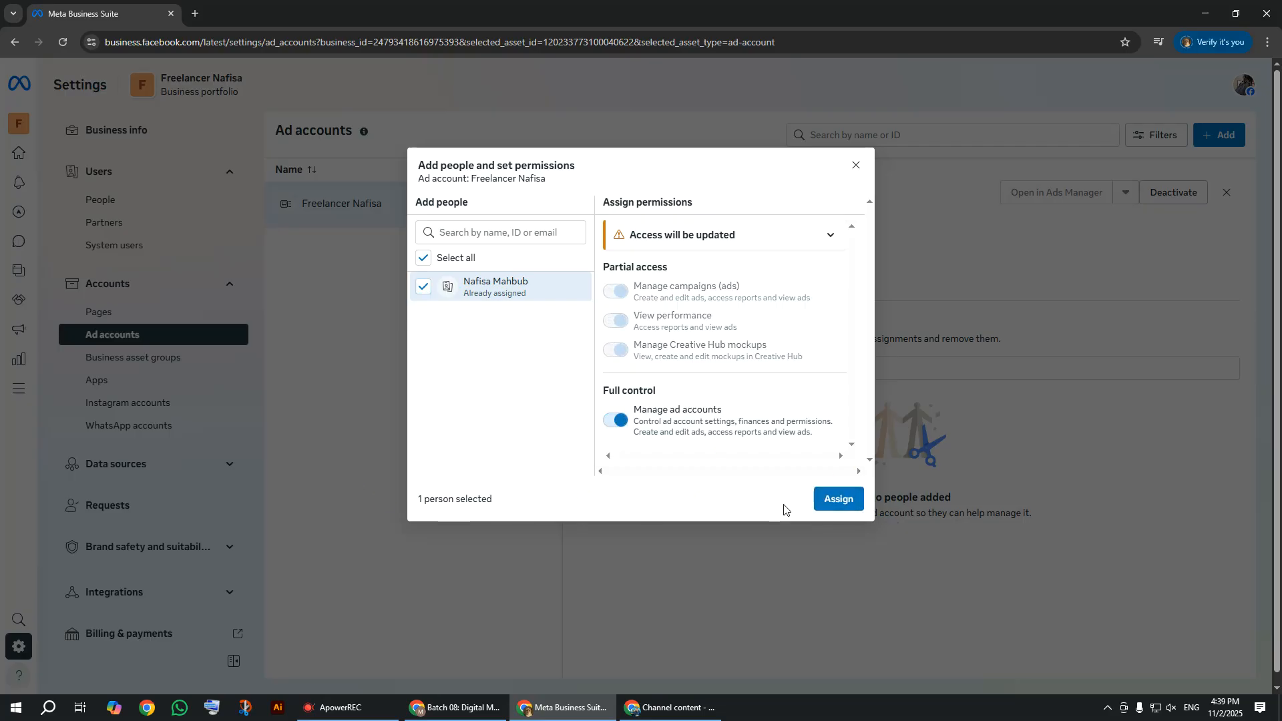
click(851, 510)
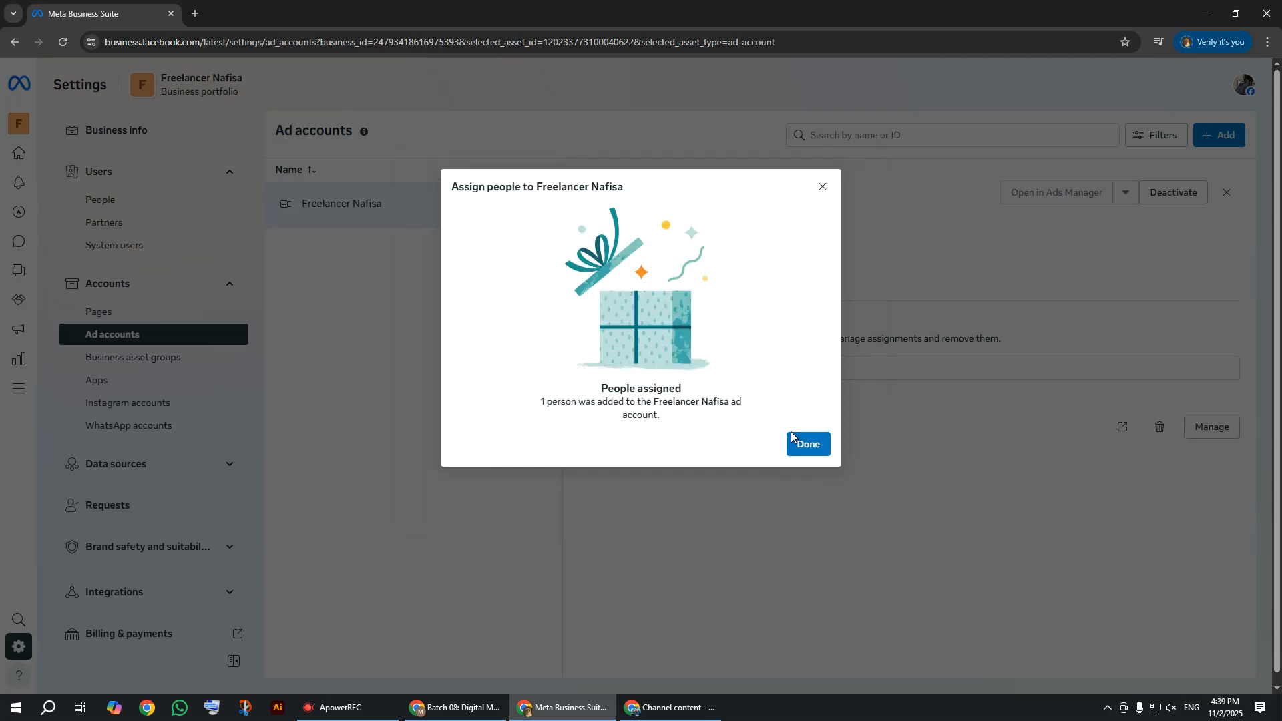
click(794, 439)
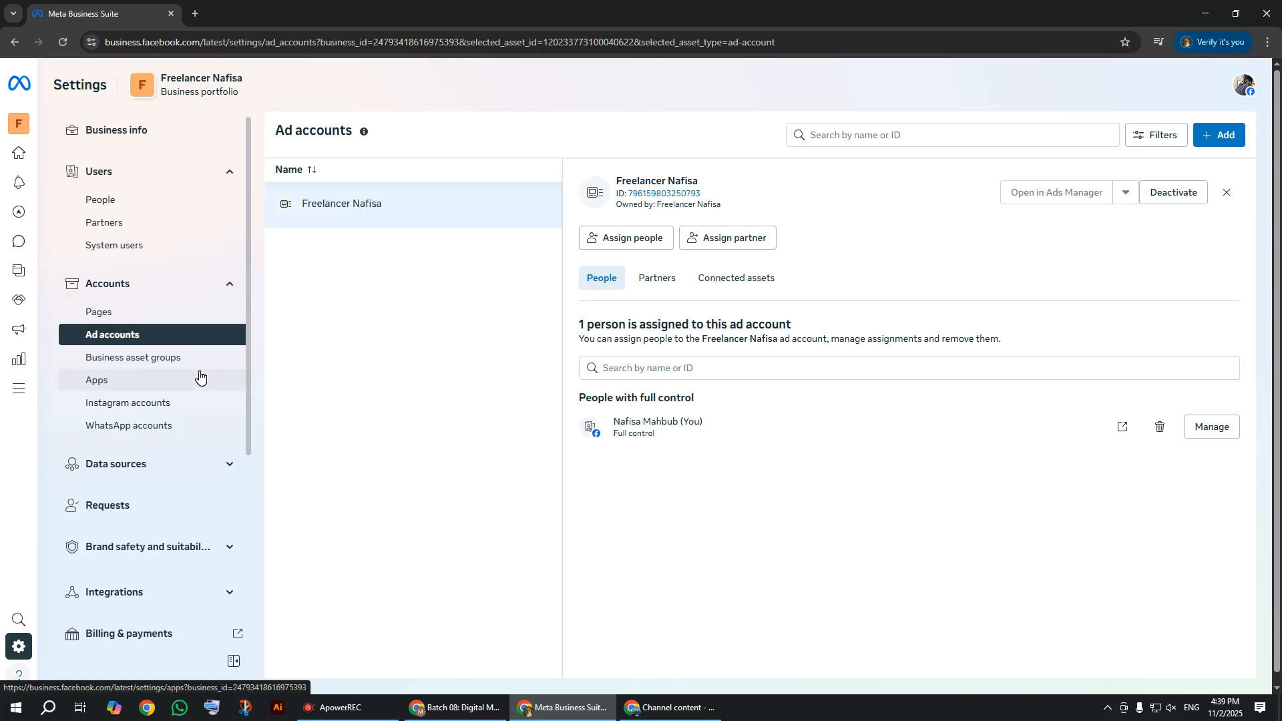
Step: Switch to Ads Manager for the new ad account and show its Account overview
mouse_move(20, 230)
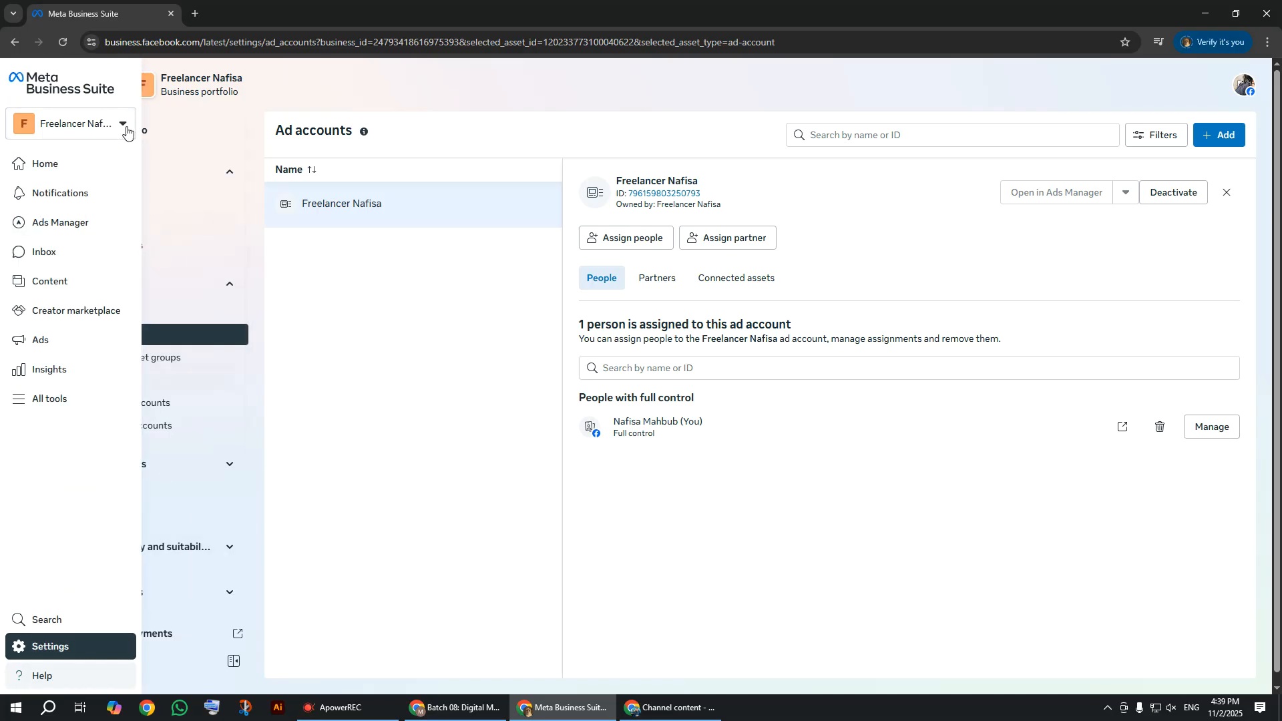
click(62, 404)
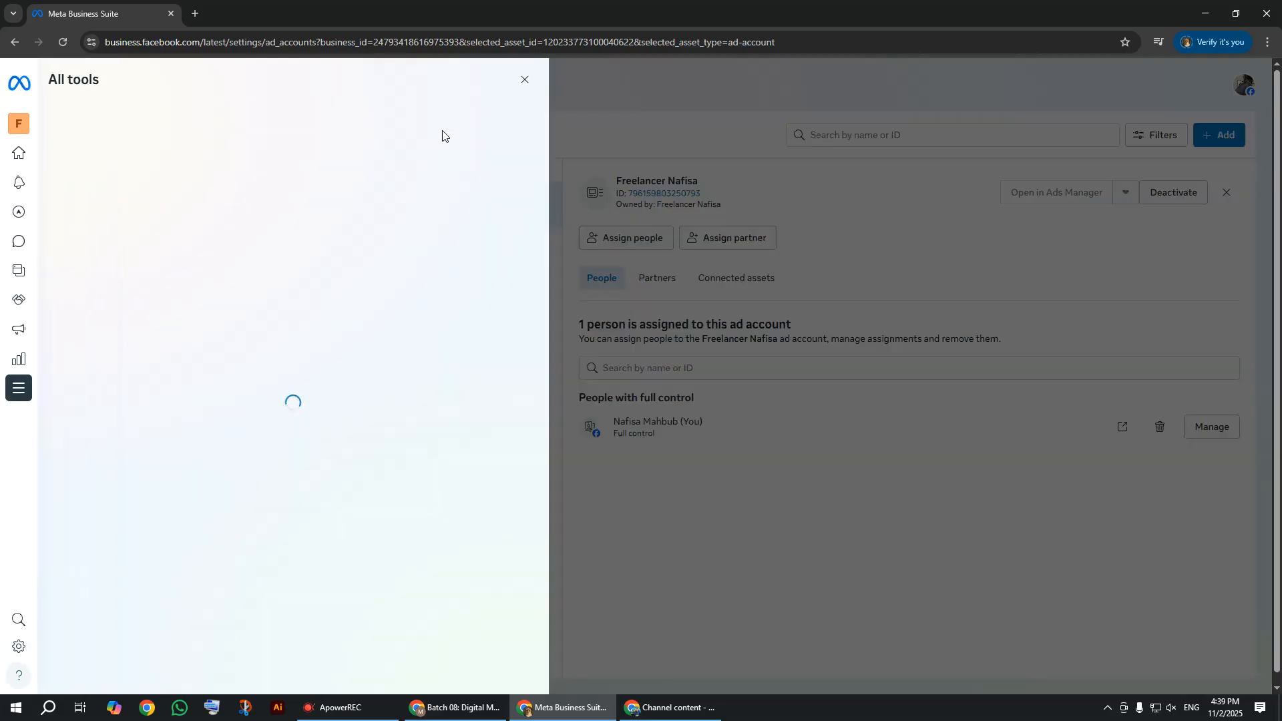
click(95, 187)
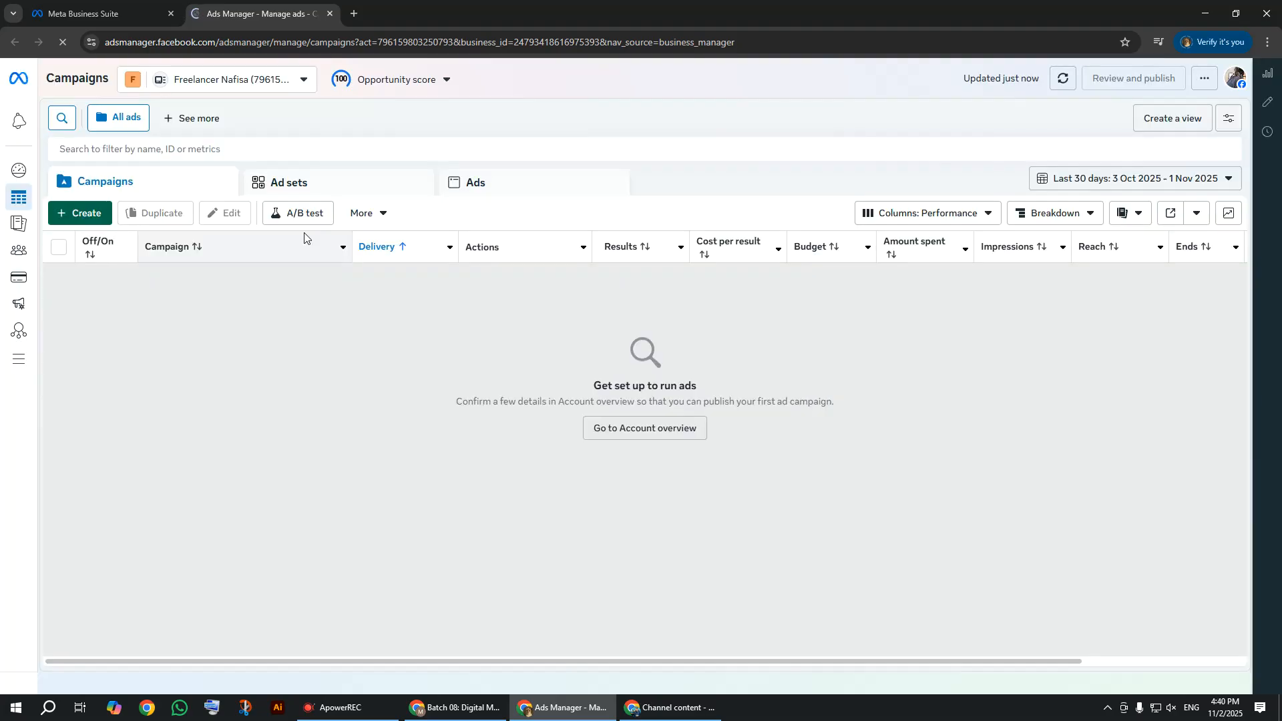
mouse_move(23, 169)
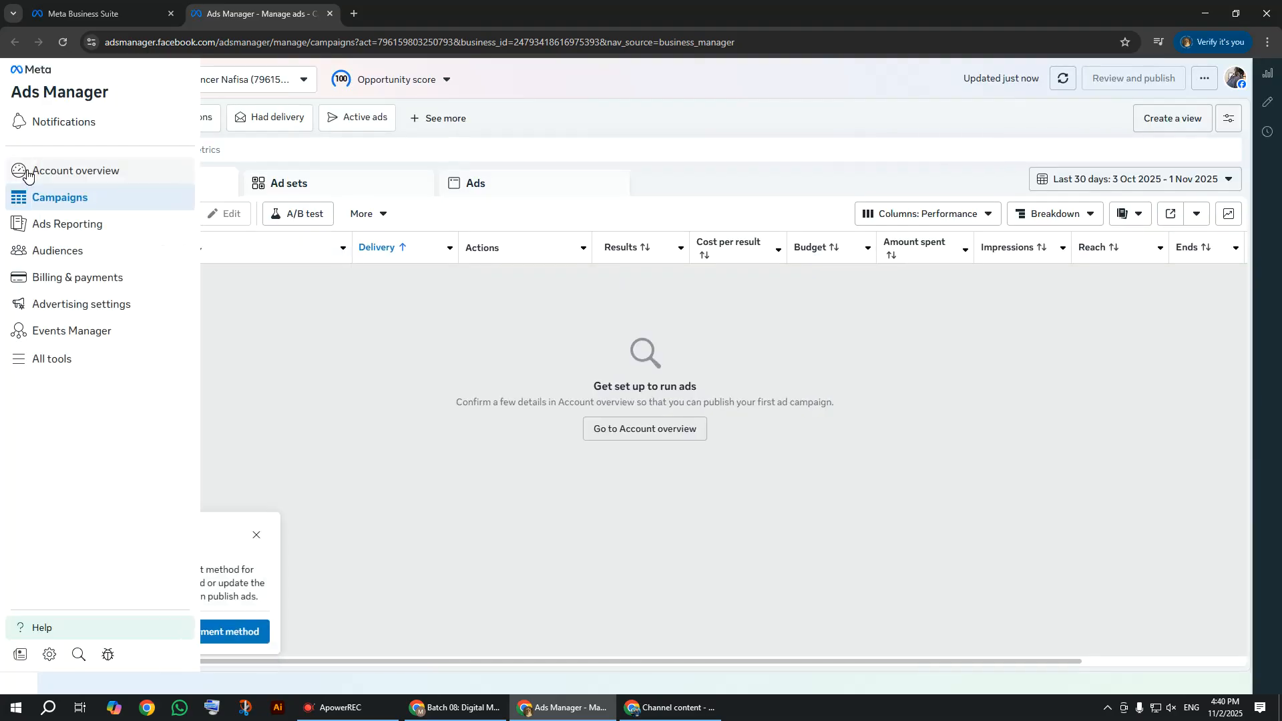
click(95, 174)
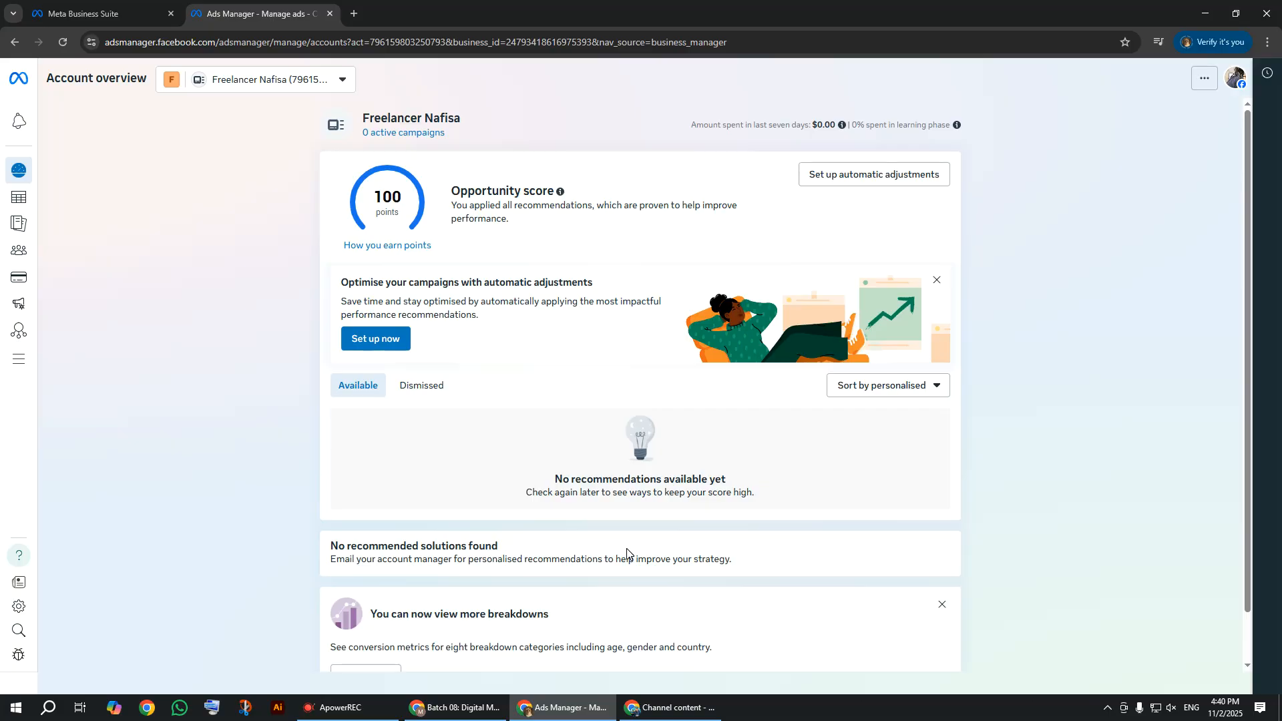
Step: Skip adding a payment method for now and confirm the Facebook Page in the ad setup checklist
scroll(714, 561, down, 1)
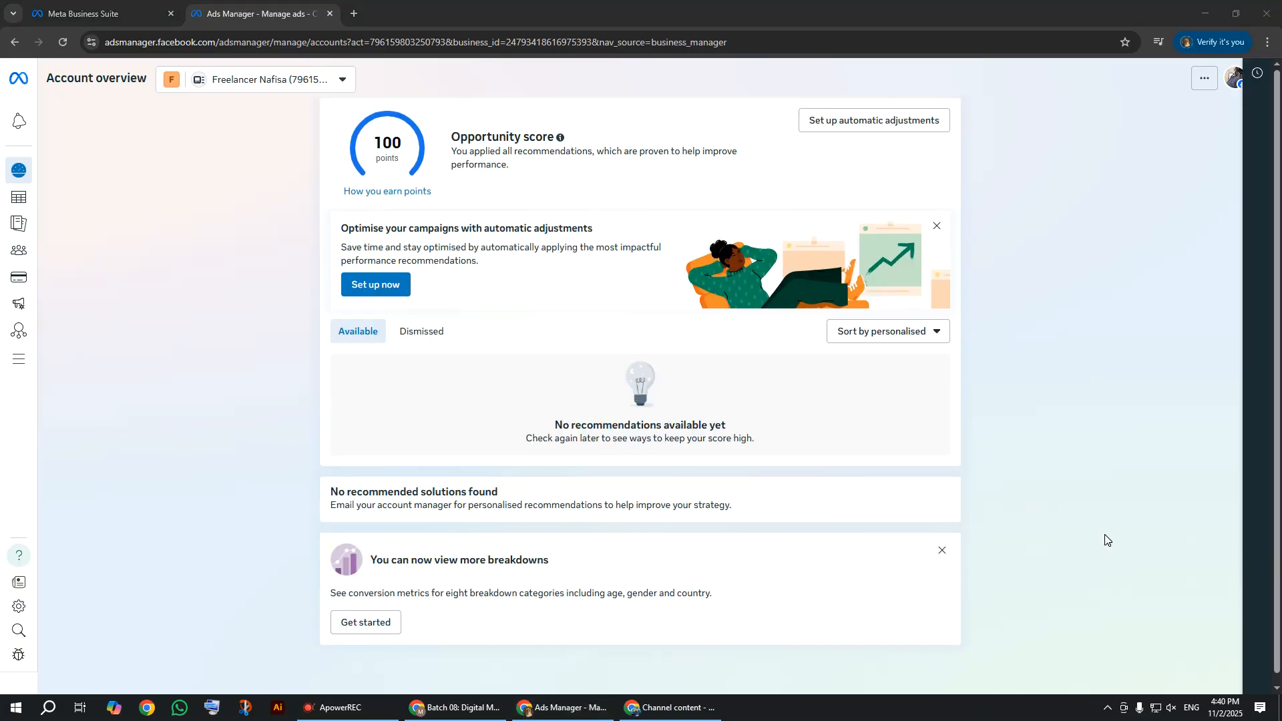
scroll(734, 535, up, 4)
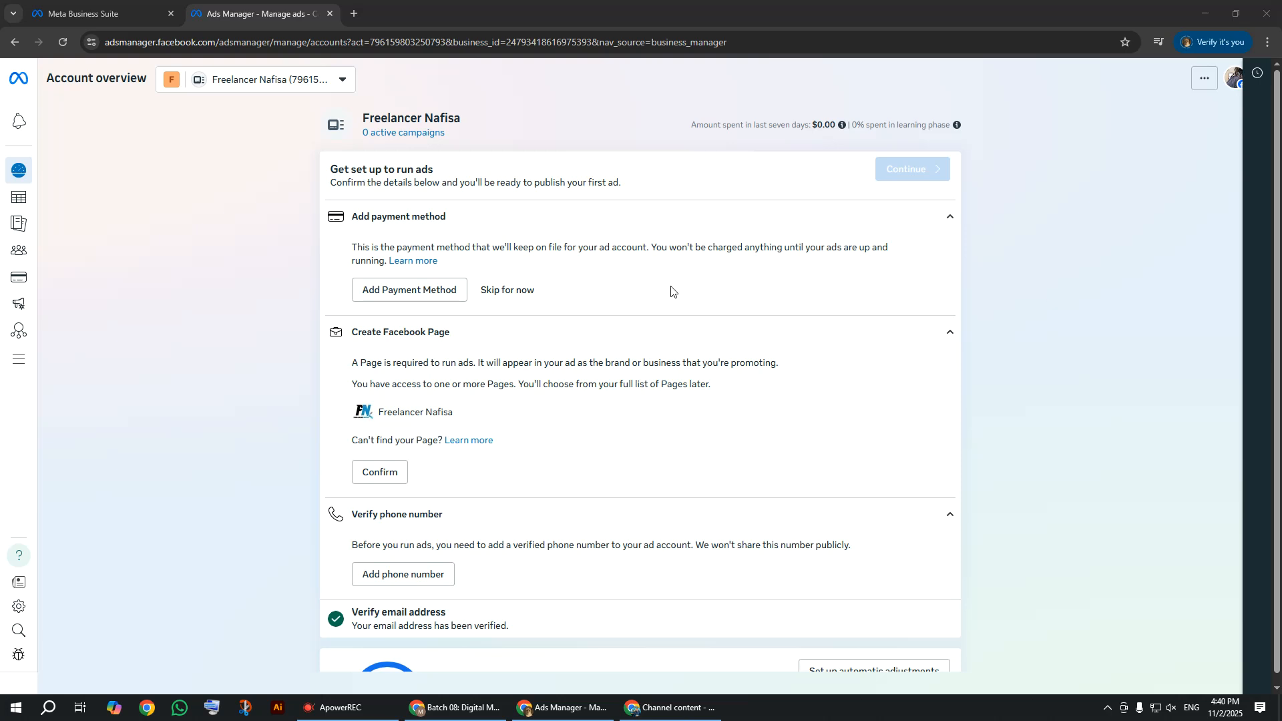
click(499, 298)
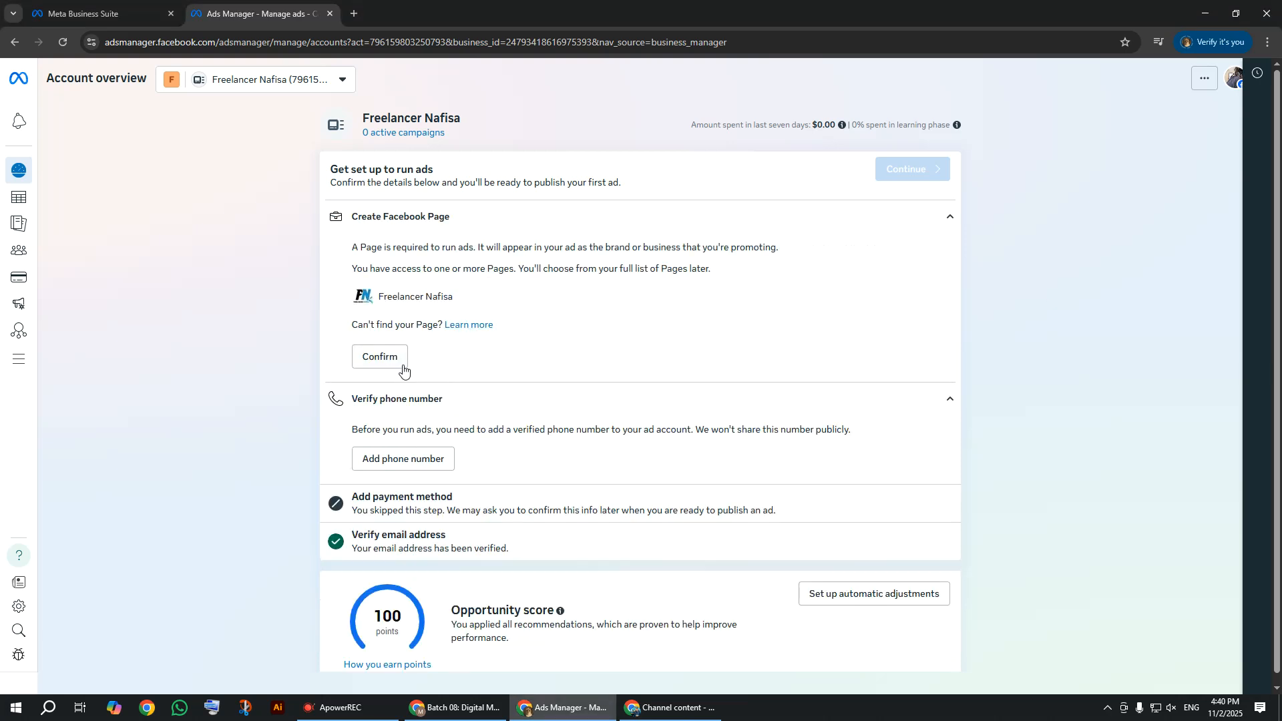
click(379, 356)
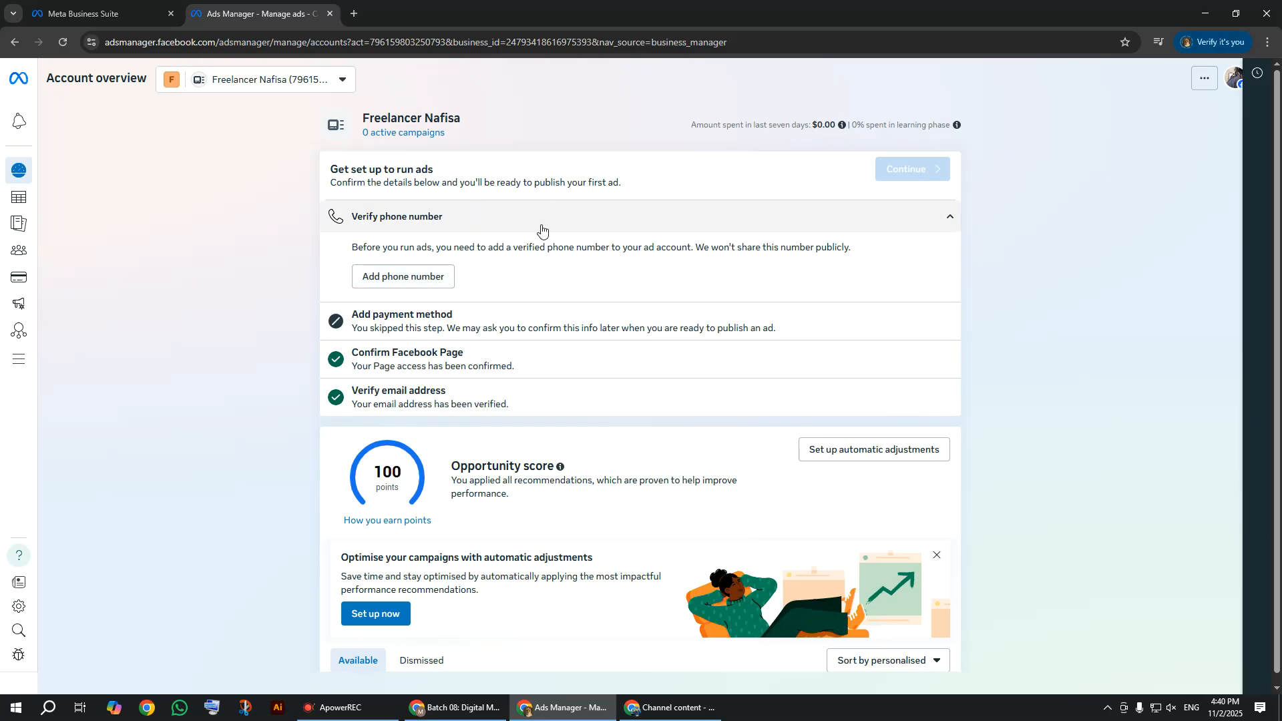
Step: Add the profile's already verified phone number to the ad account and finish the phone verification
click(404, 276)
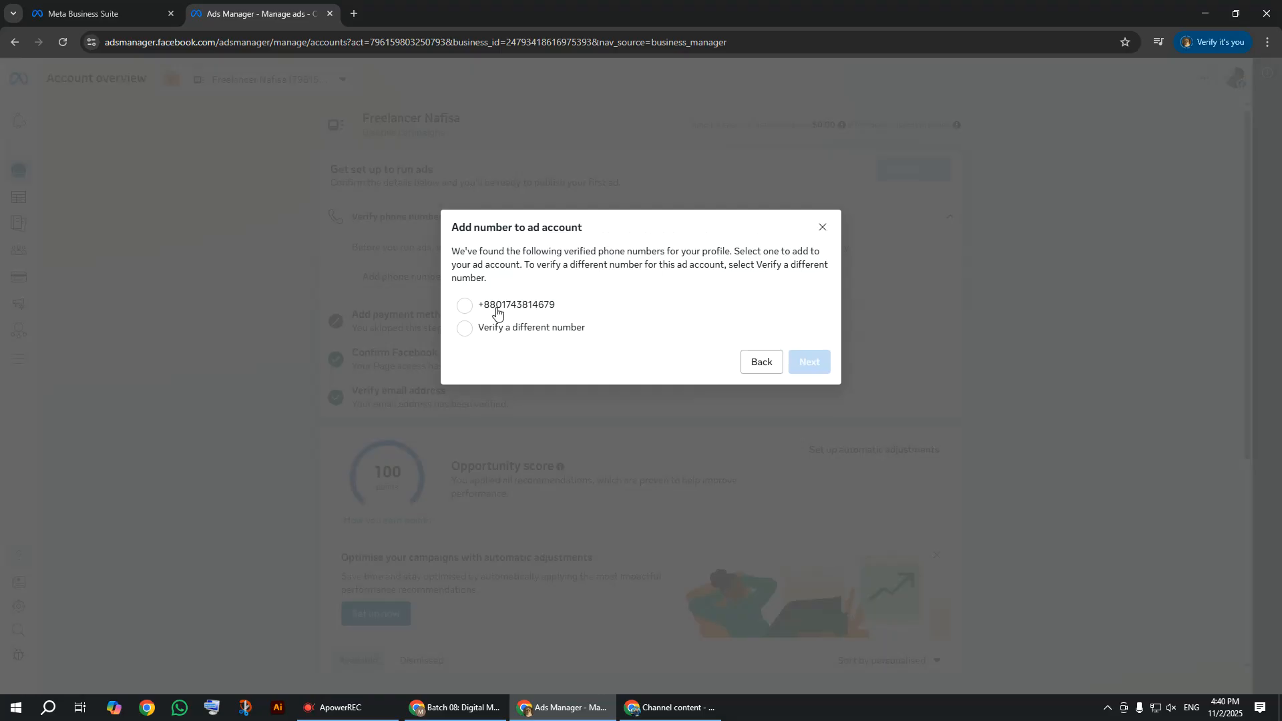
click(499, 310)
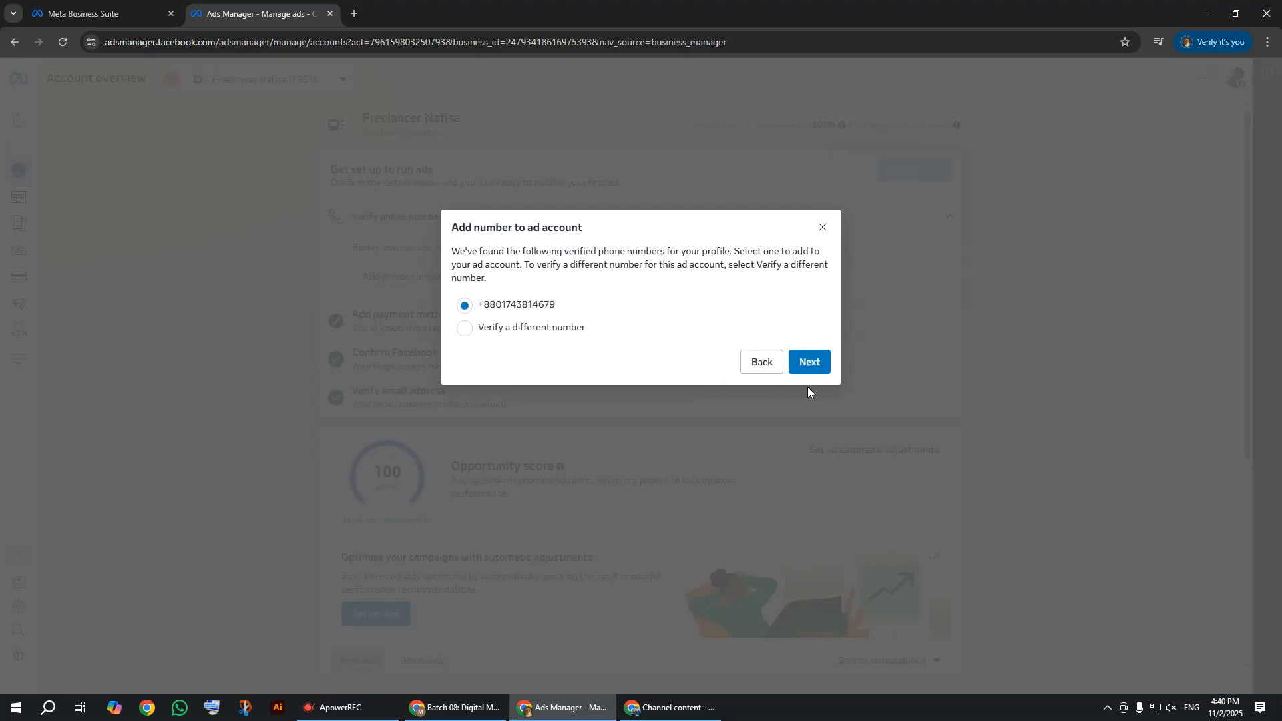
click(820, 366)
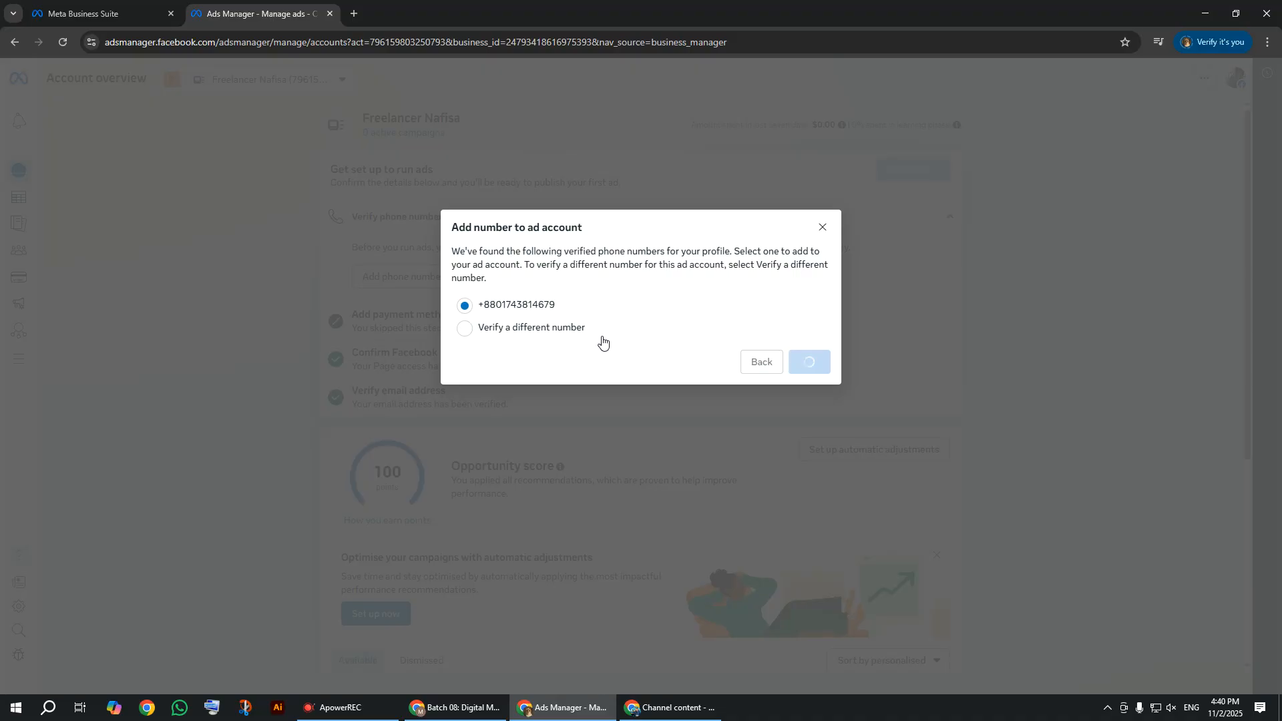
click(808, 344)
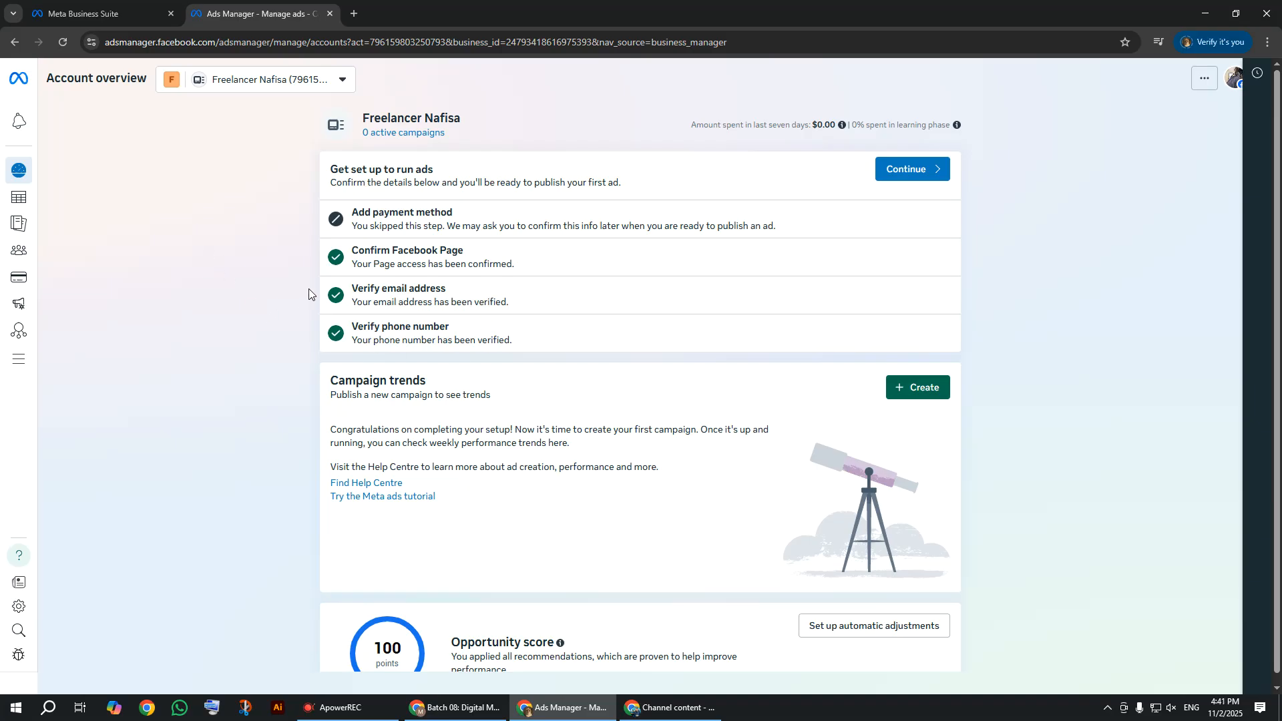
Step: Review the Account overview, open the ad account's Campaigns page and dismiss the payment method notice
scroll(412, 502, down, 8)
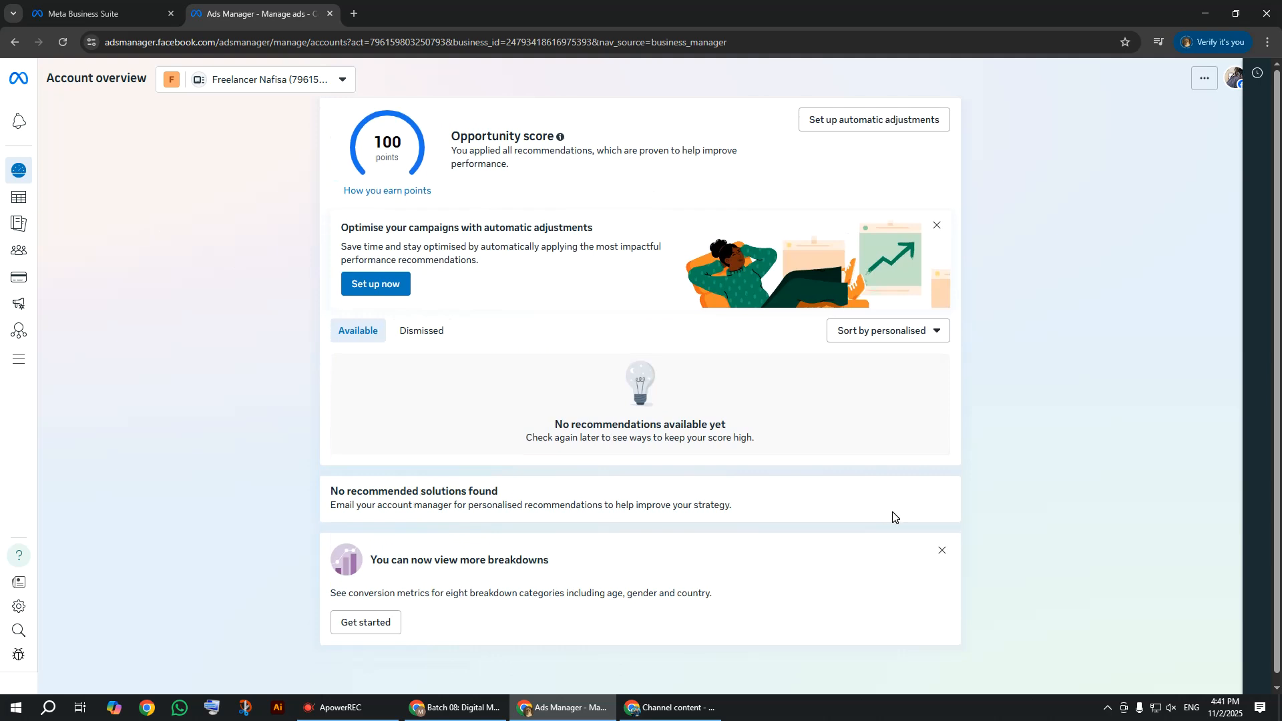
click(828, 538)
scroll(646, 492, up, 8)
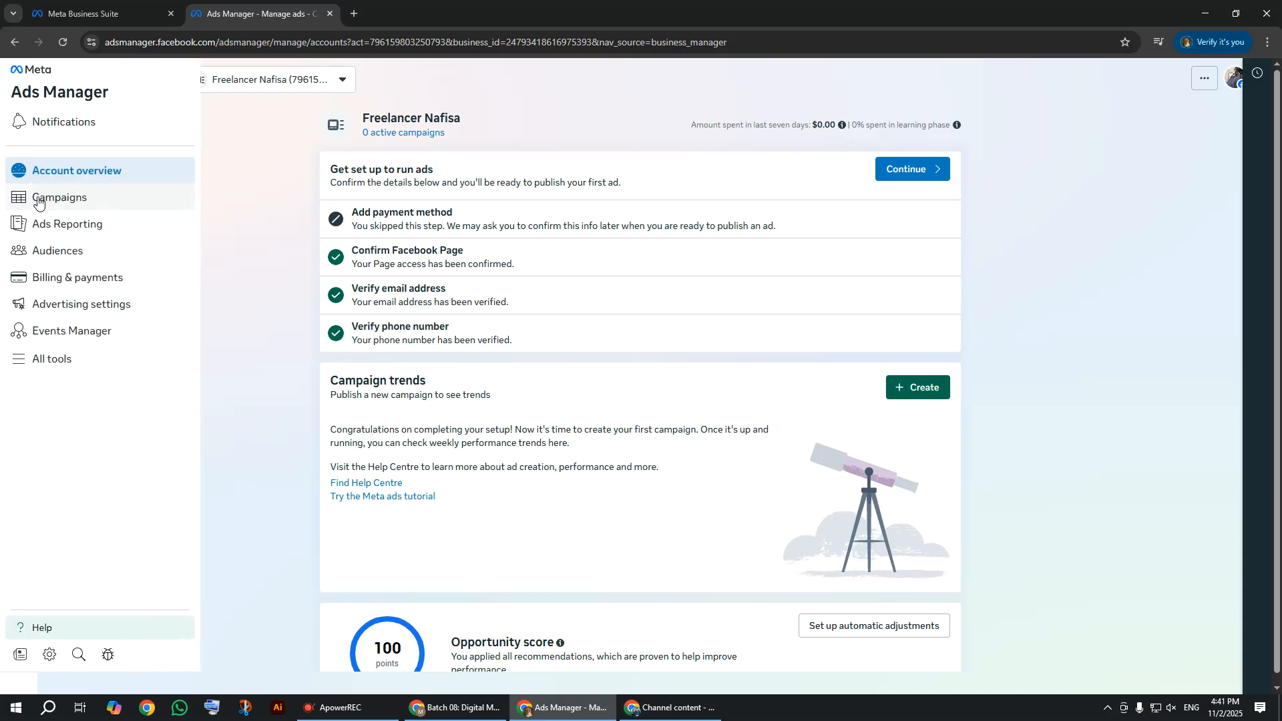
click(42, 200)
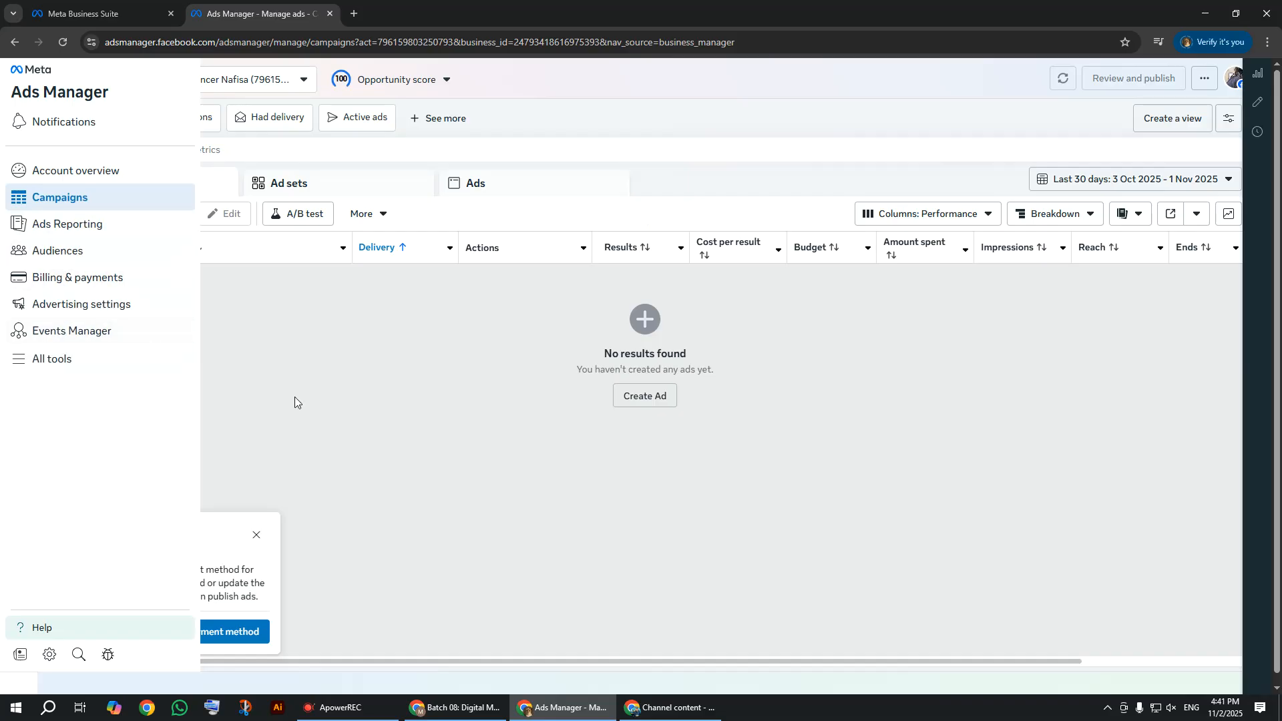
click(256, 535)
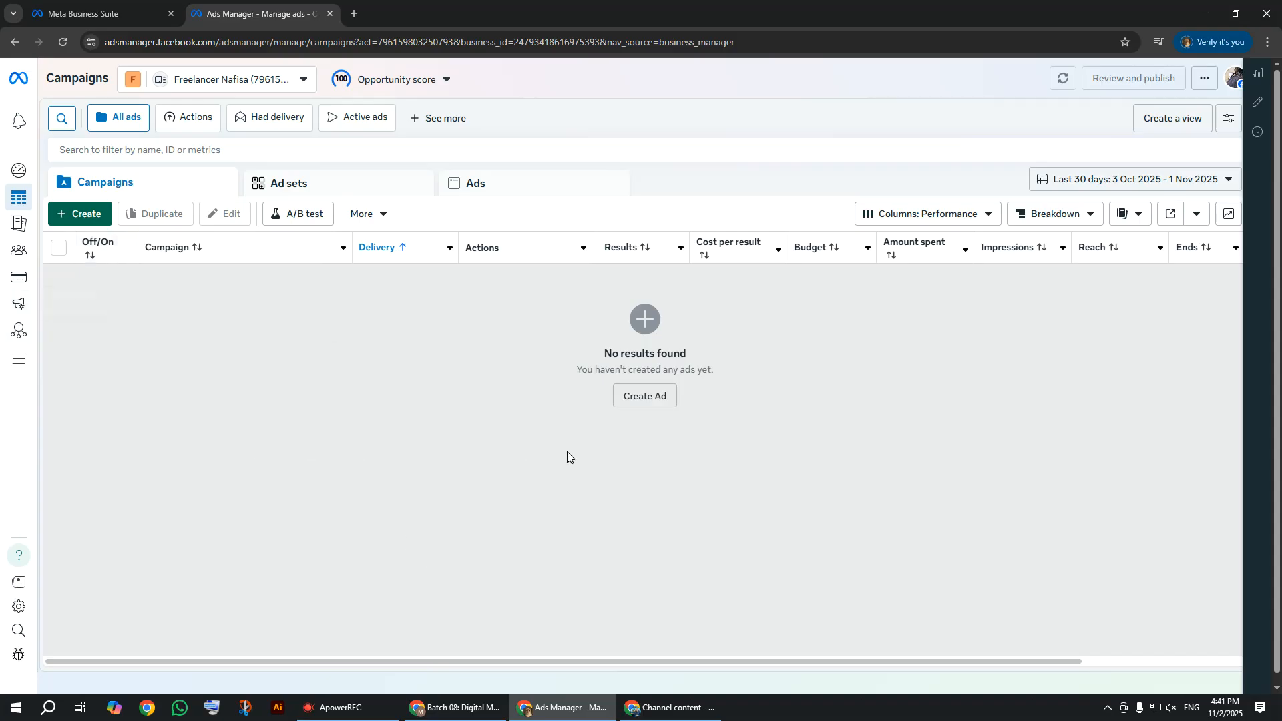
Step: Examine the buying types and the Awareness and Traffic objectives for a new campaign, and close the setup without creating one
click(76, 214)
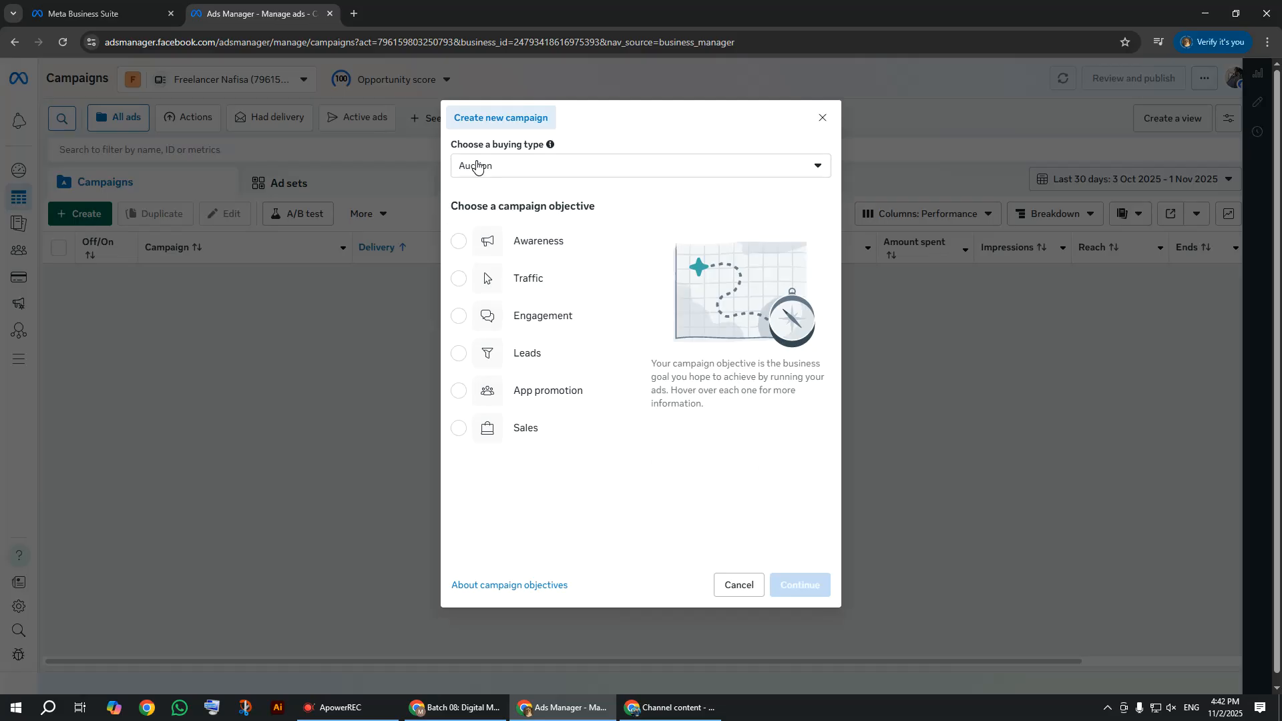
click(508, 165)
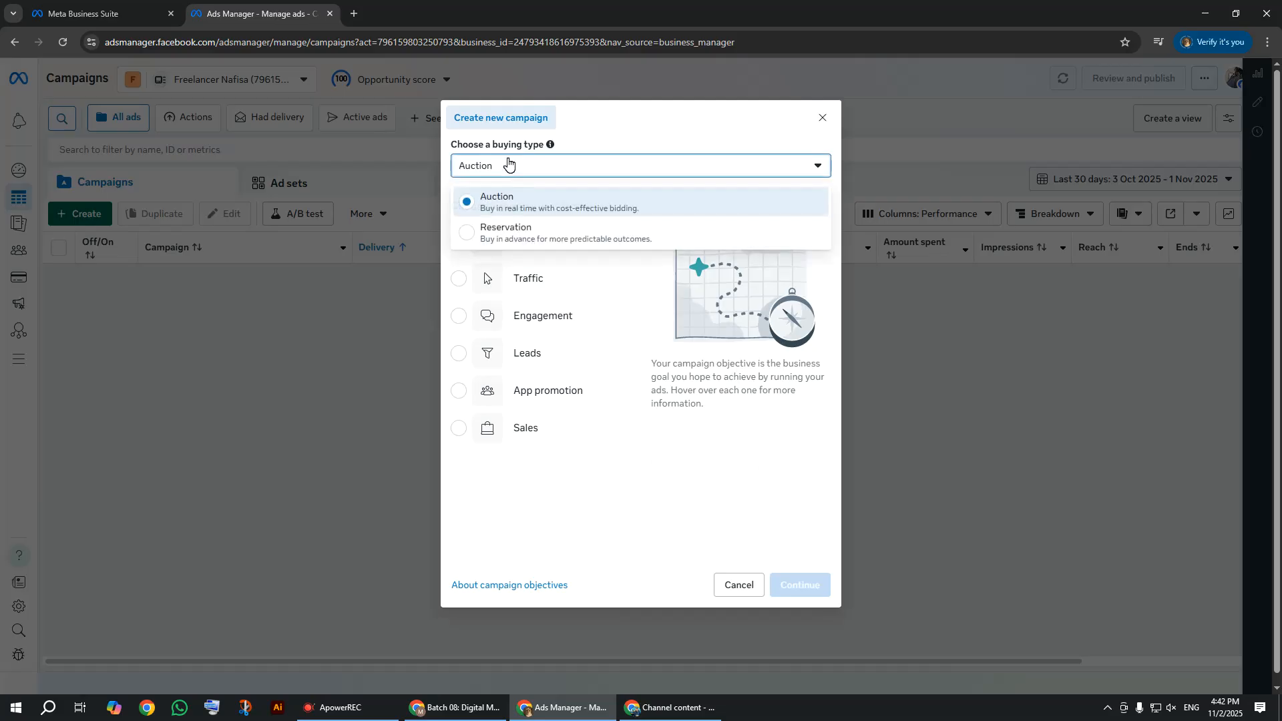
click(509, 165)
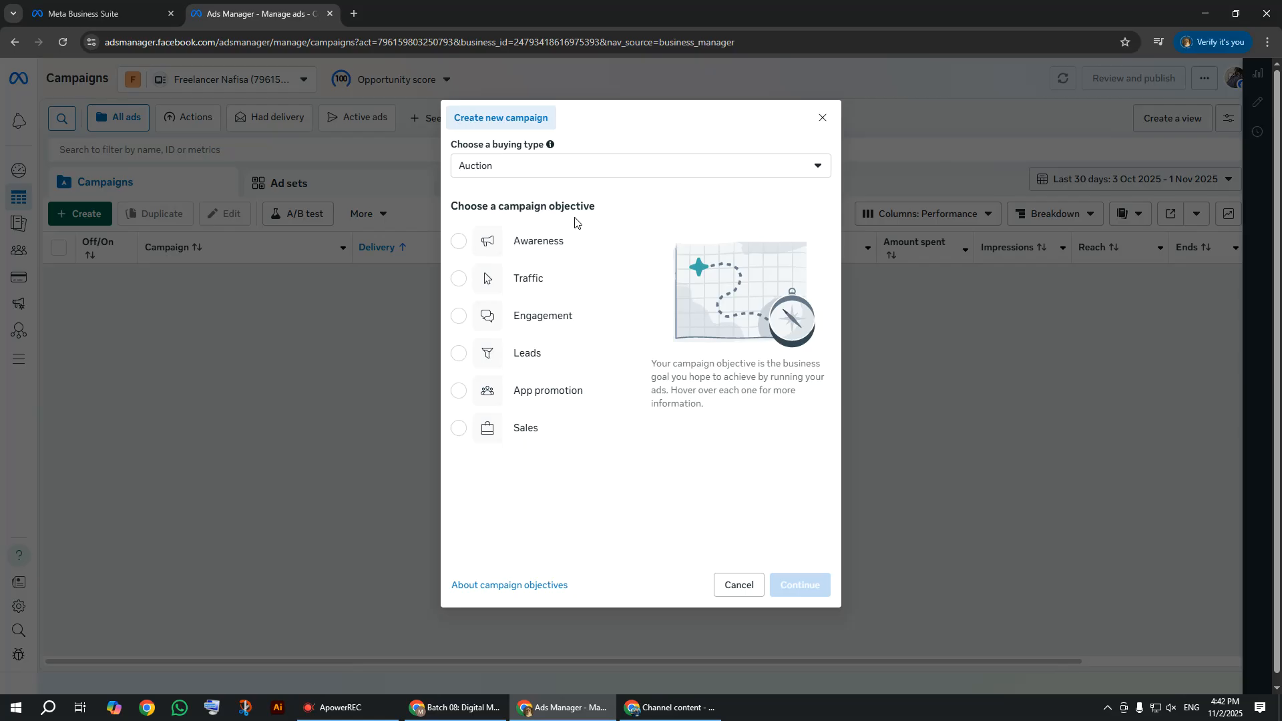
mouse_move(563, 250)
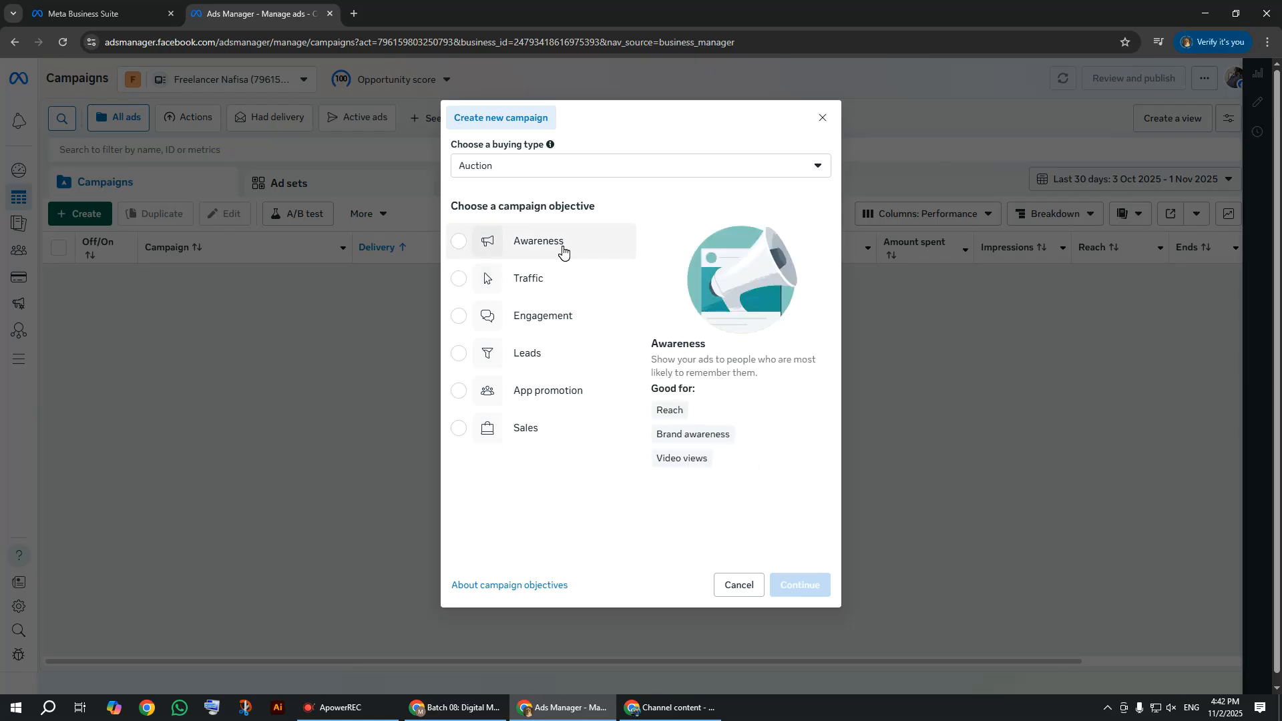
click(554, 252)
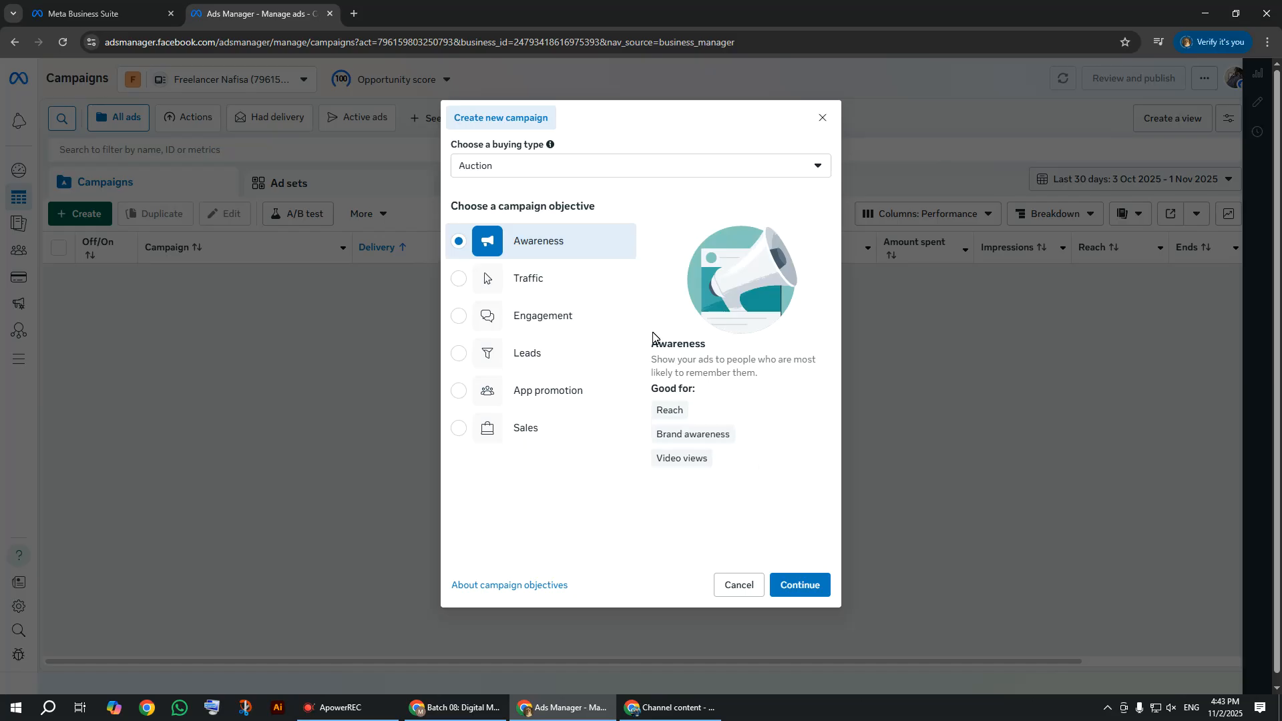
drag(646, 346, 734, 347)
click(707, 347)
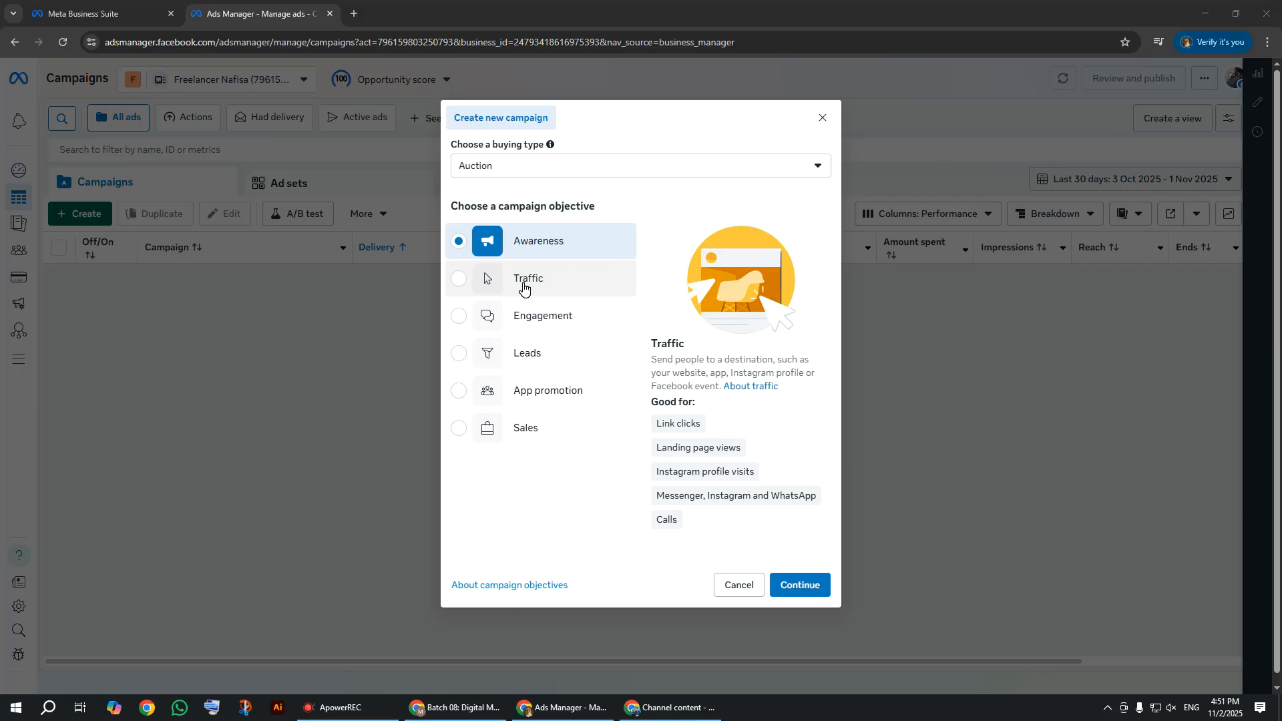
click(824, 119)
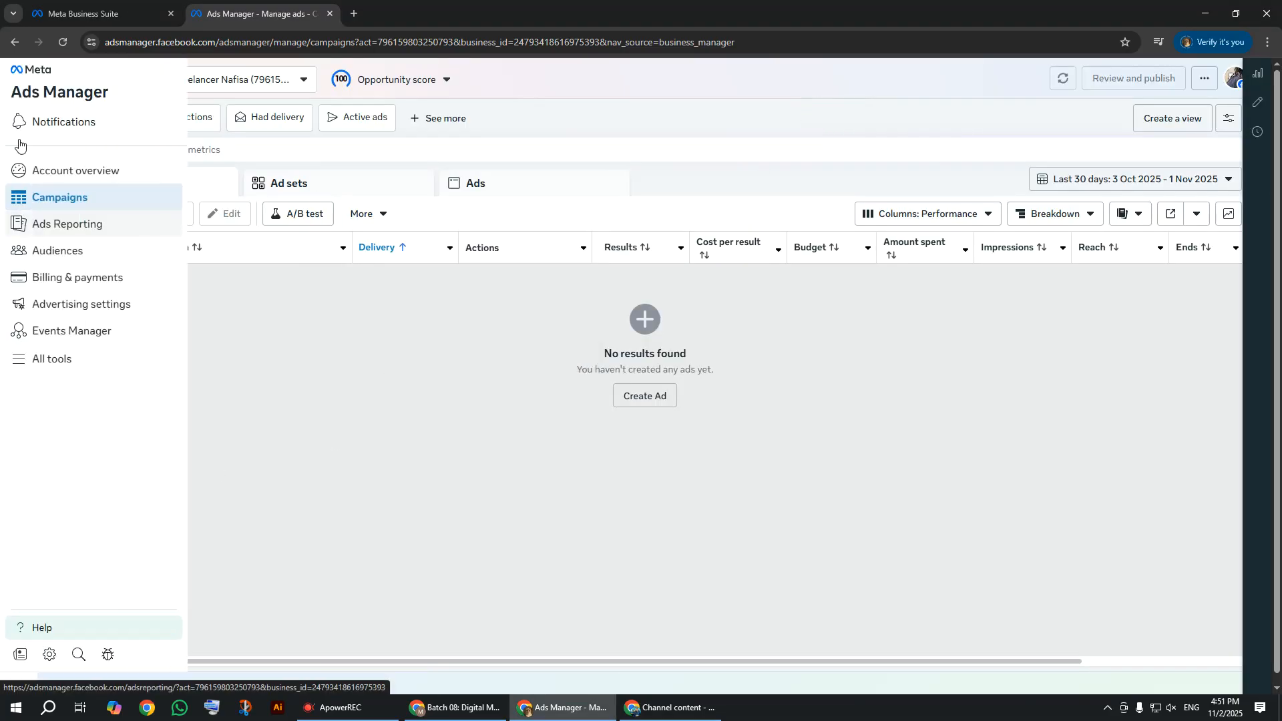
Step: Open Facebook in a new browser tab and return to the Meta Business Suite ad account settings
click(57, 14)
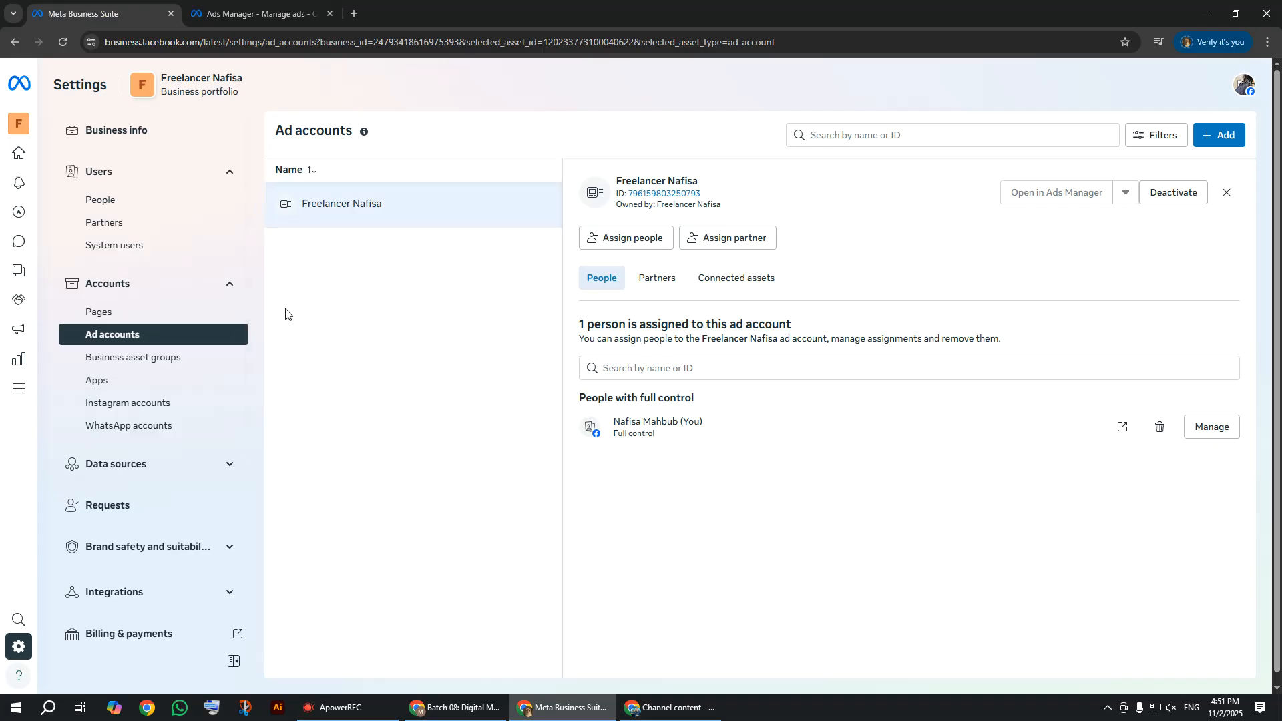
click(357, 13)
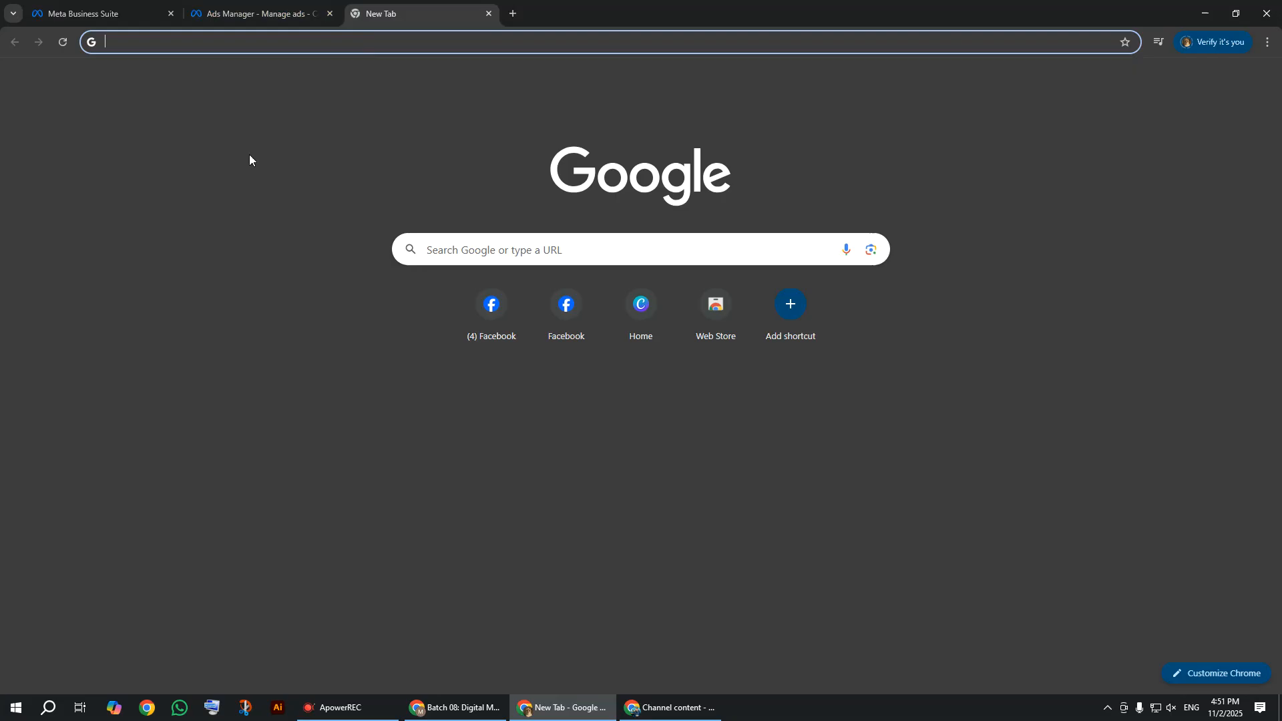
click(517, 334)
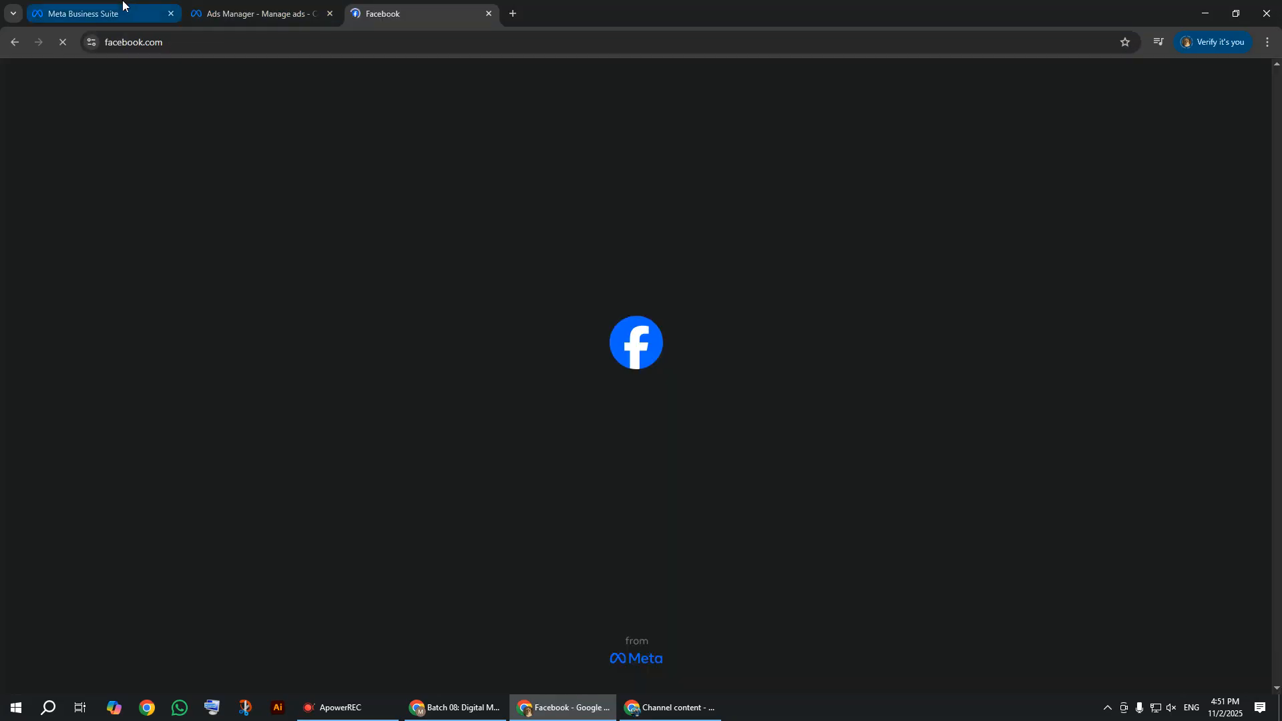
click(123, 8)
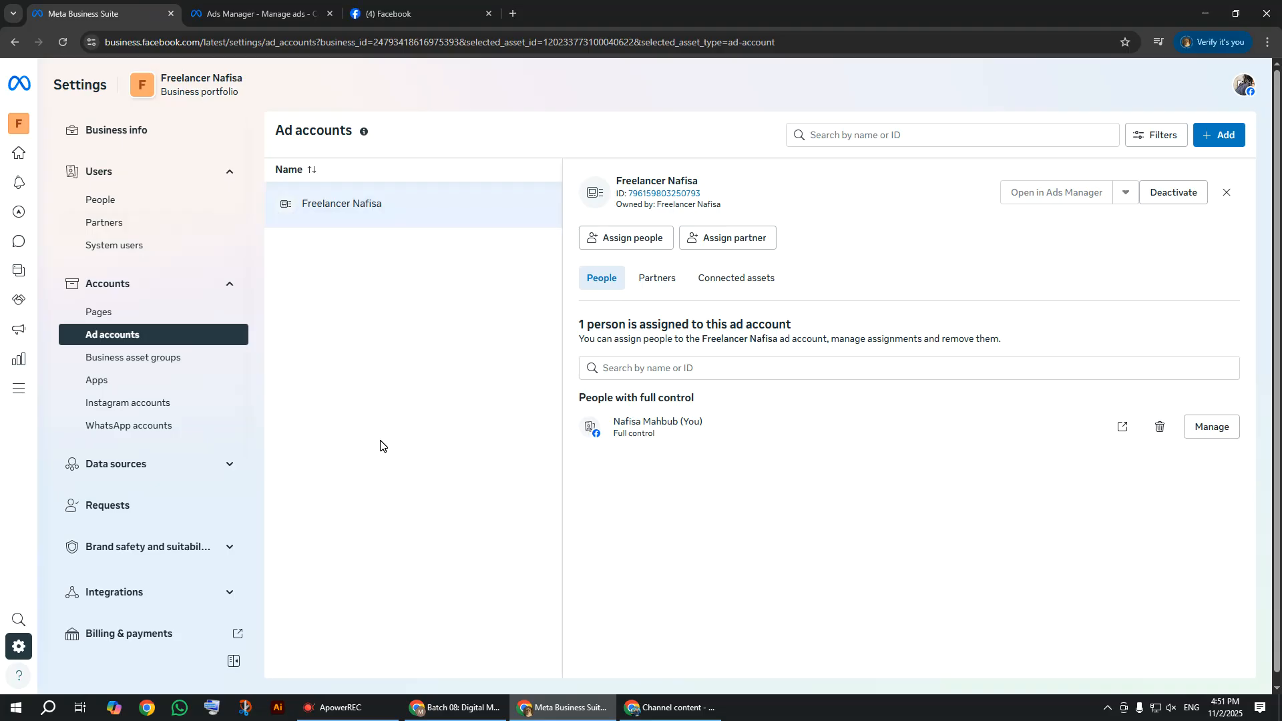
Step: Open Ads Manager for the portfolio's ad account from the full list of Meta Business Suite tools
mouse_move(118, 399)
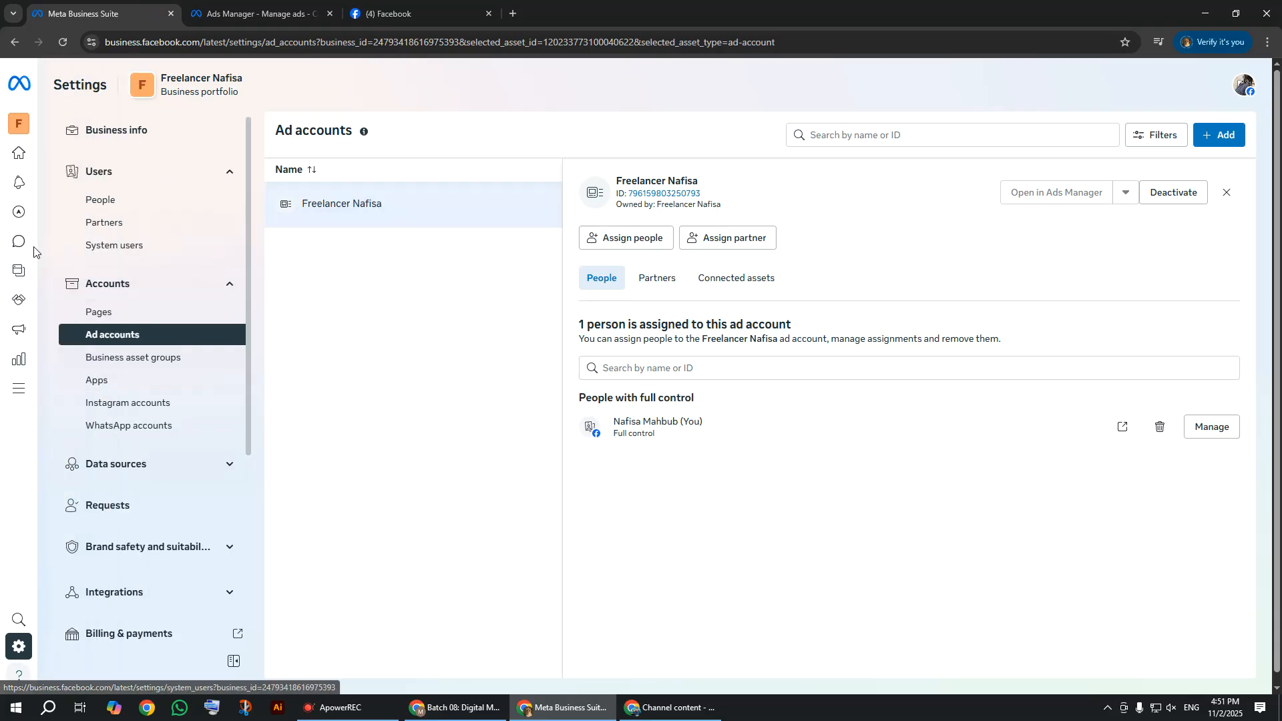
mouse_move(10, 245)
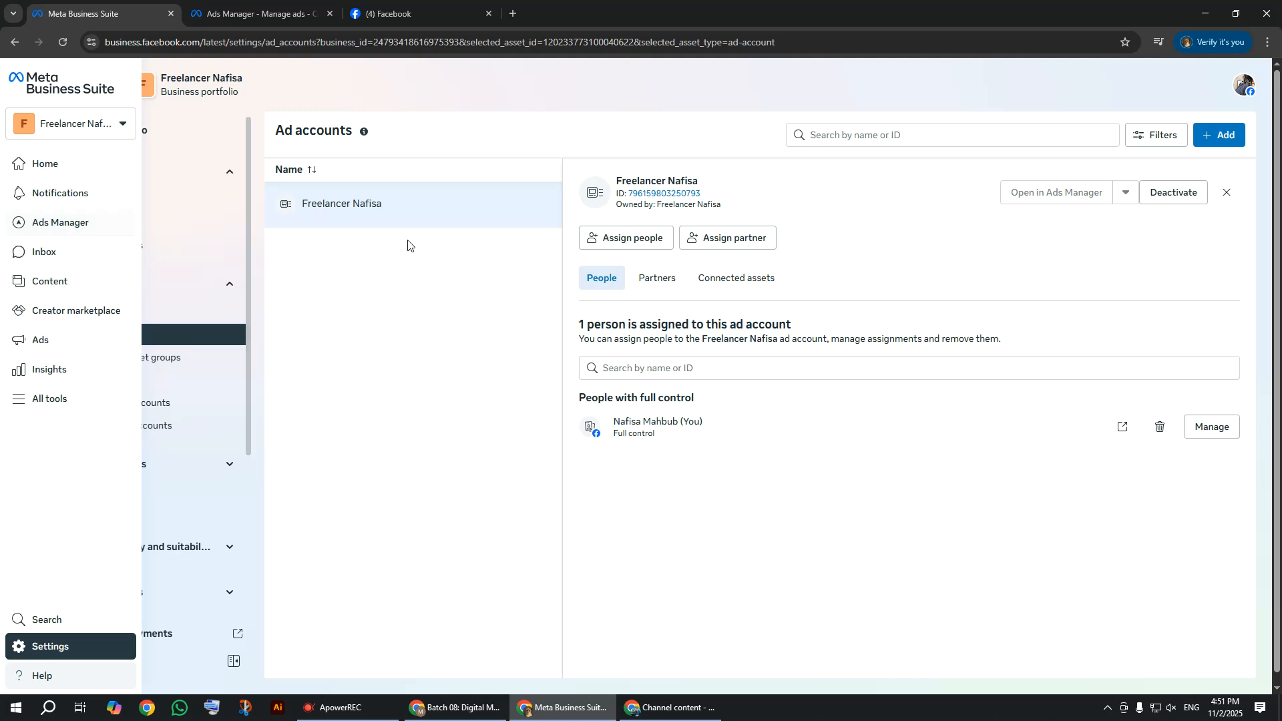
click(408, 14)
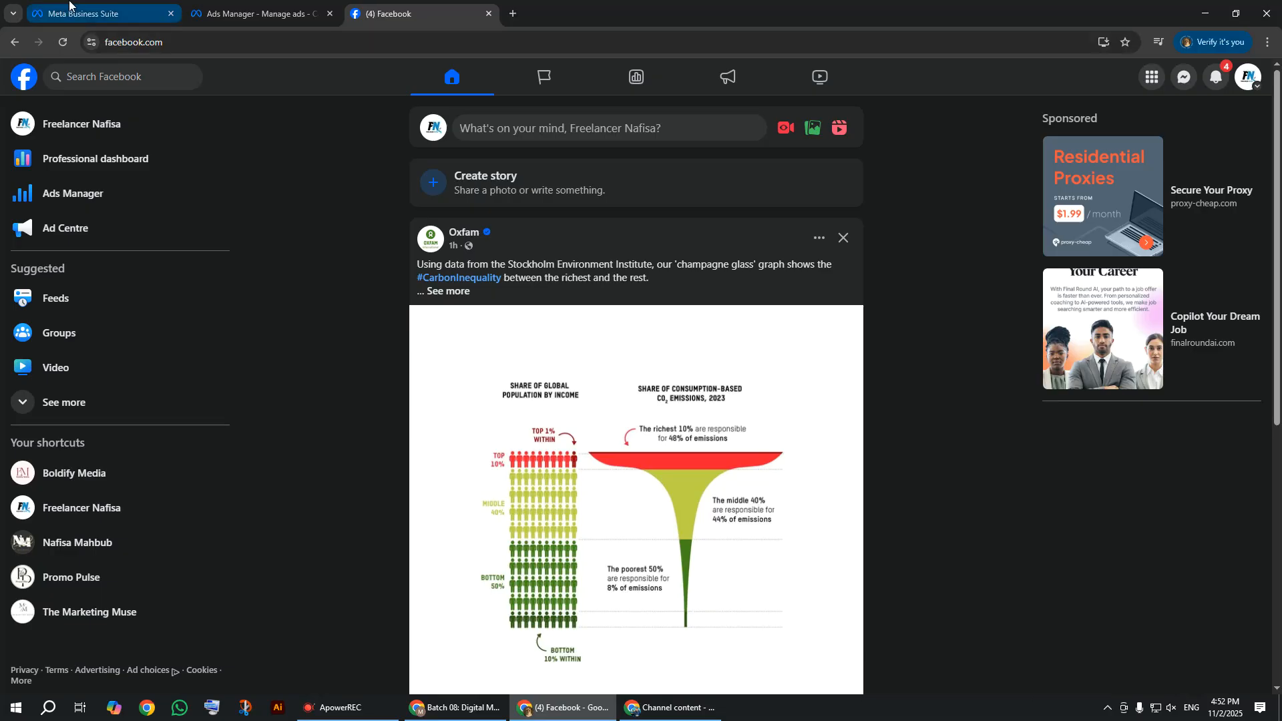
click(100, 13)
mouse_move(27, 203)
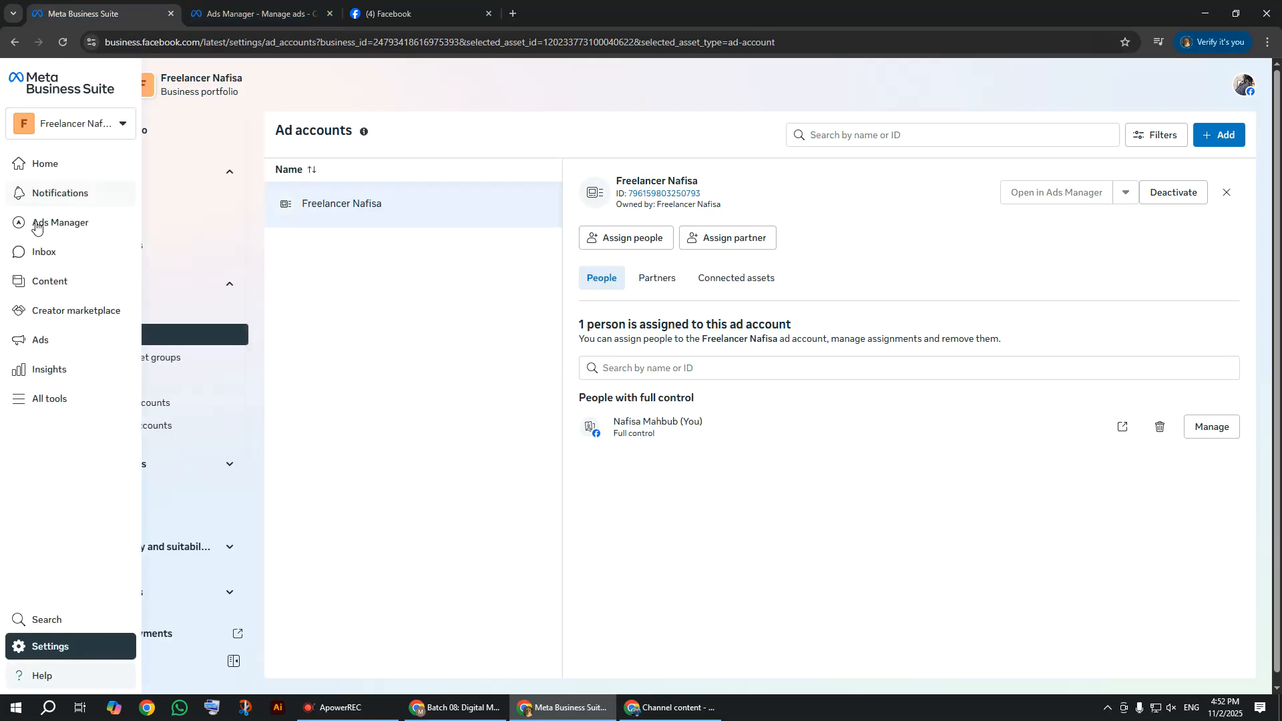
click(68, 402)
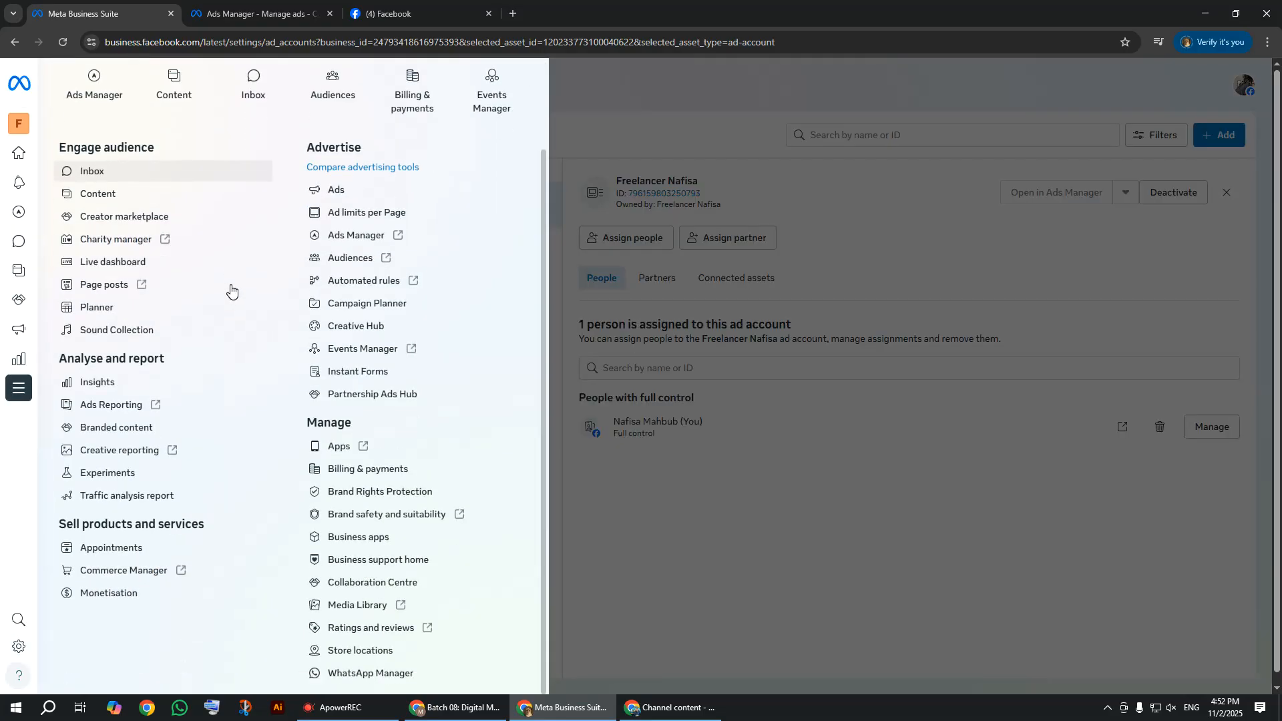
scroll(233, 292, up, 2)
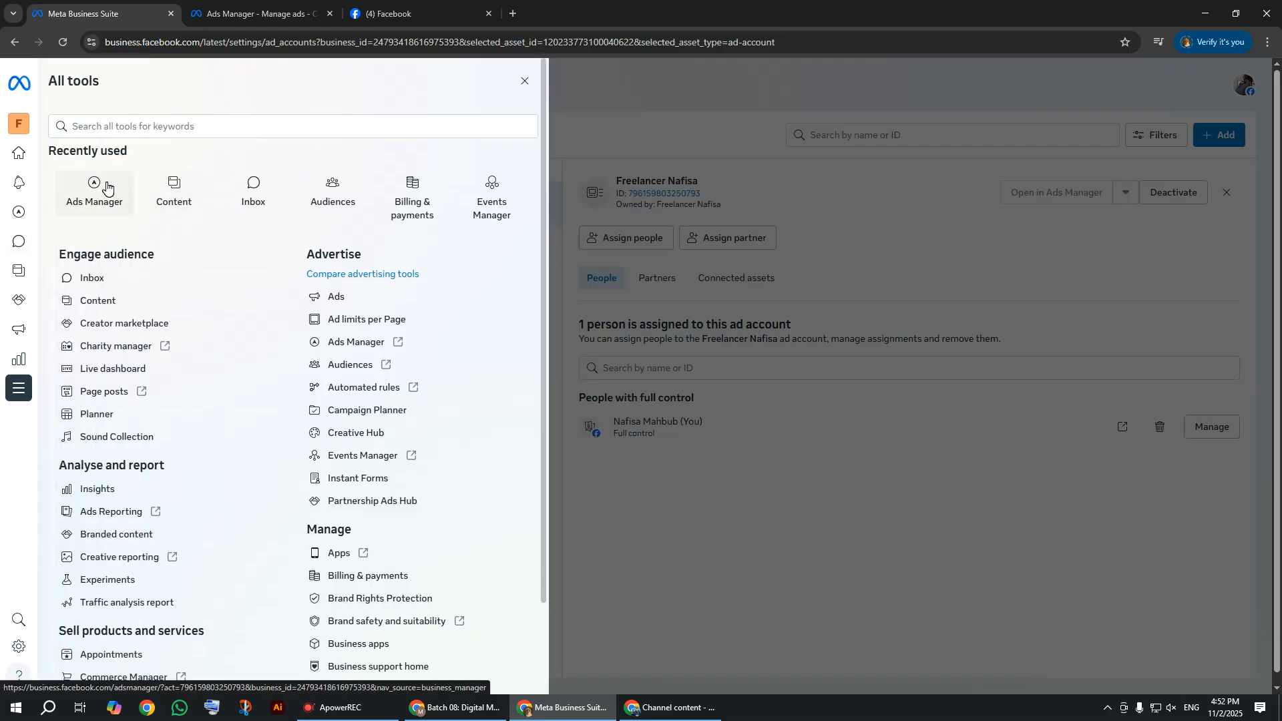
click(391, 14)
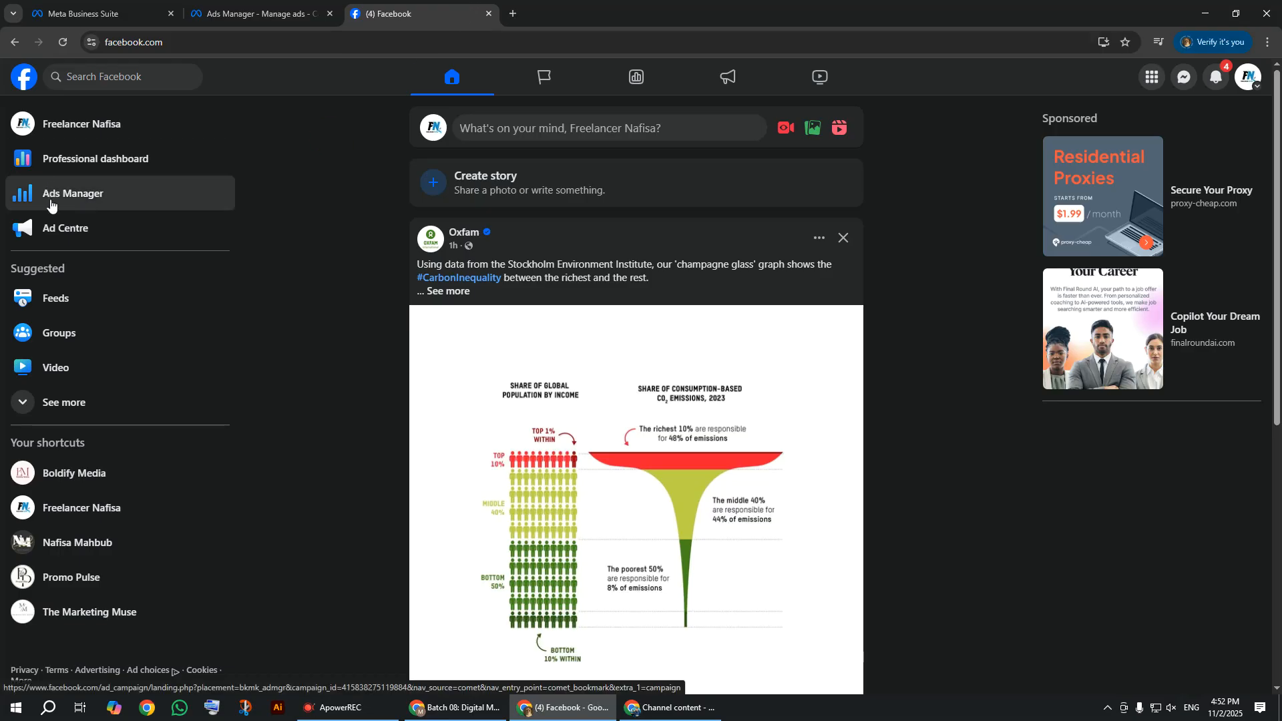
click(93, 14)
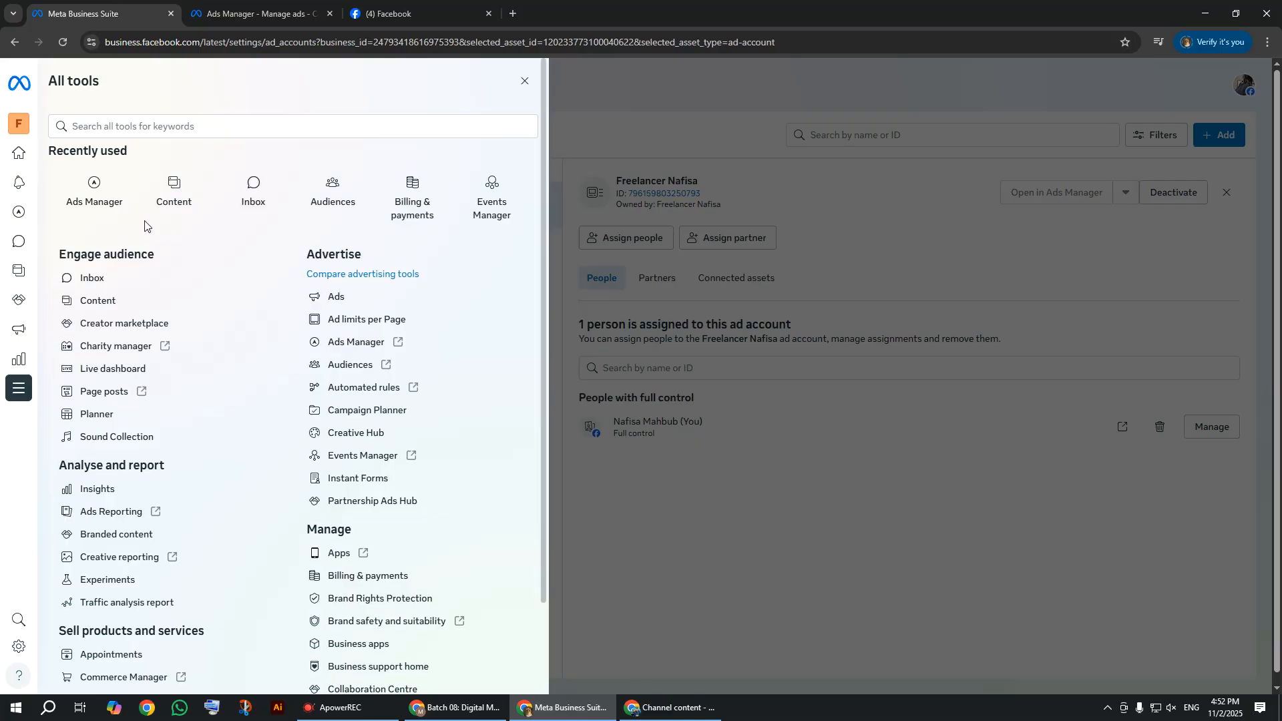
click(112, 190)
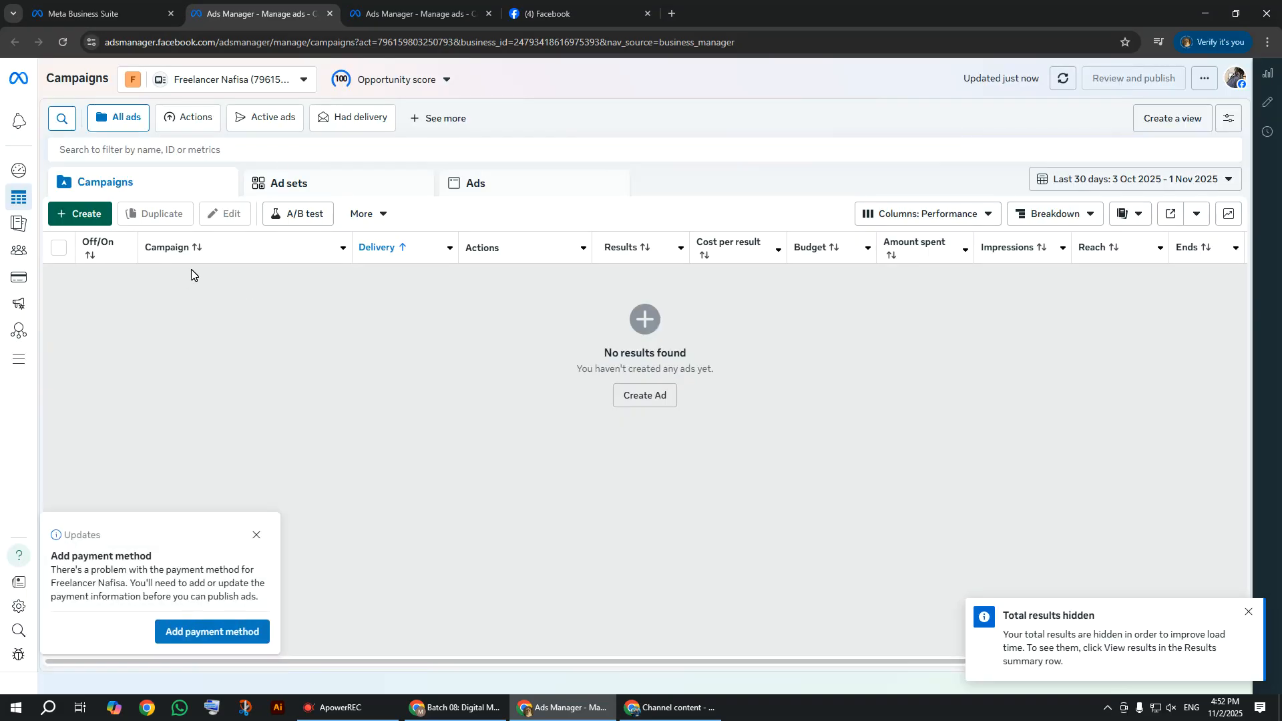
Step: Open Ads Manager from the Facebook home page and dismiss the payment method notice in the portfolio account's Ads Manager
click(561, 13)
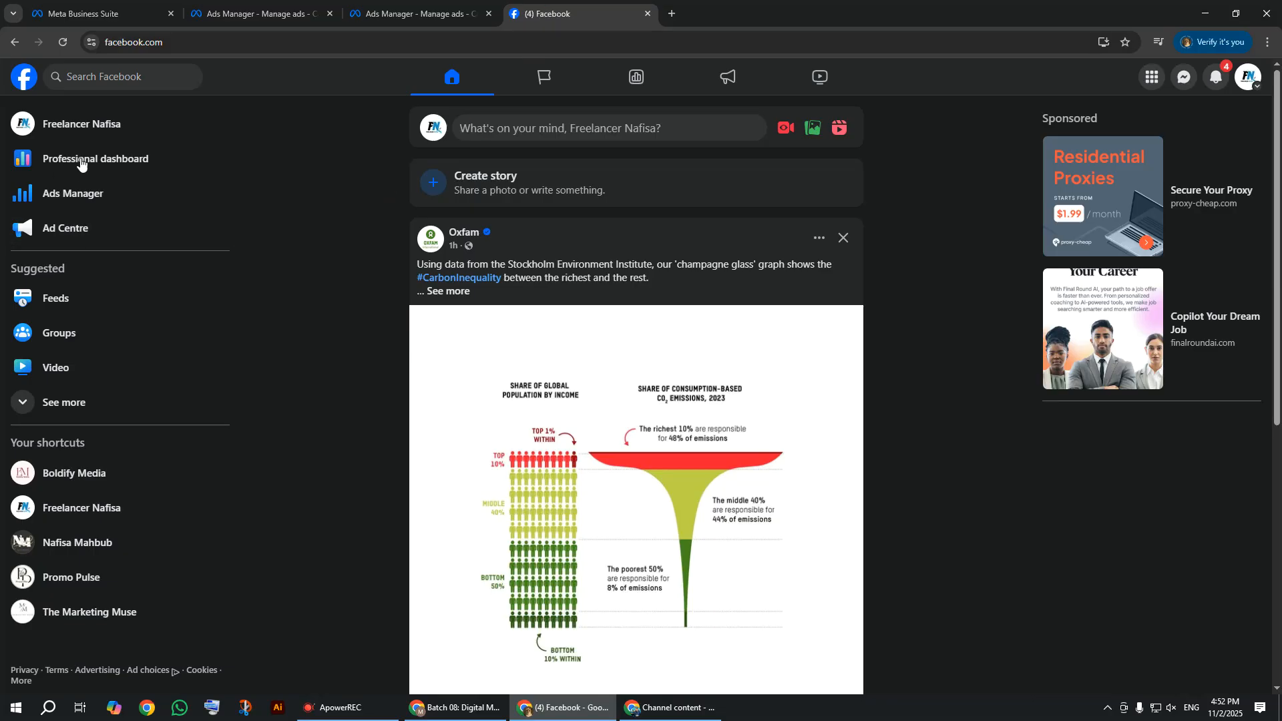
click(75, 199)
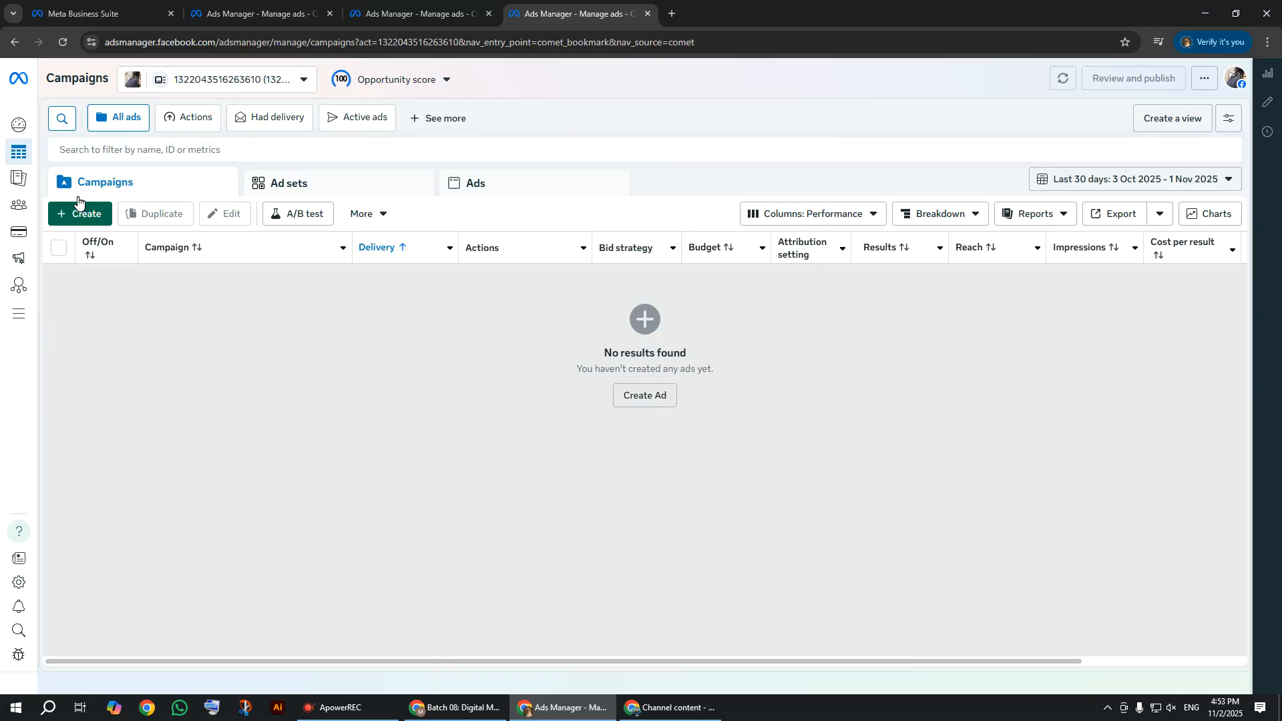
click(280, 12)
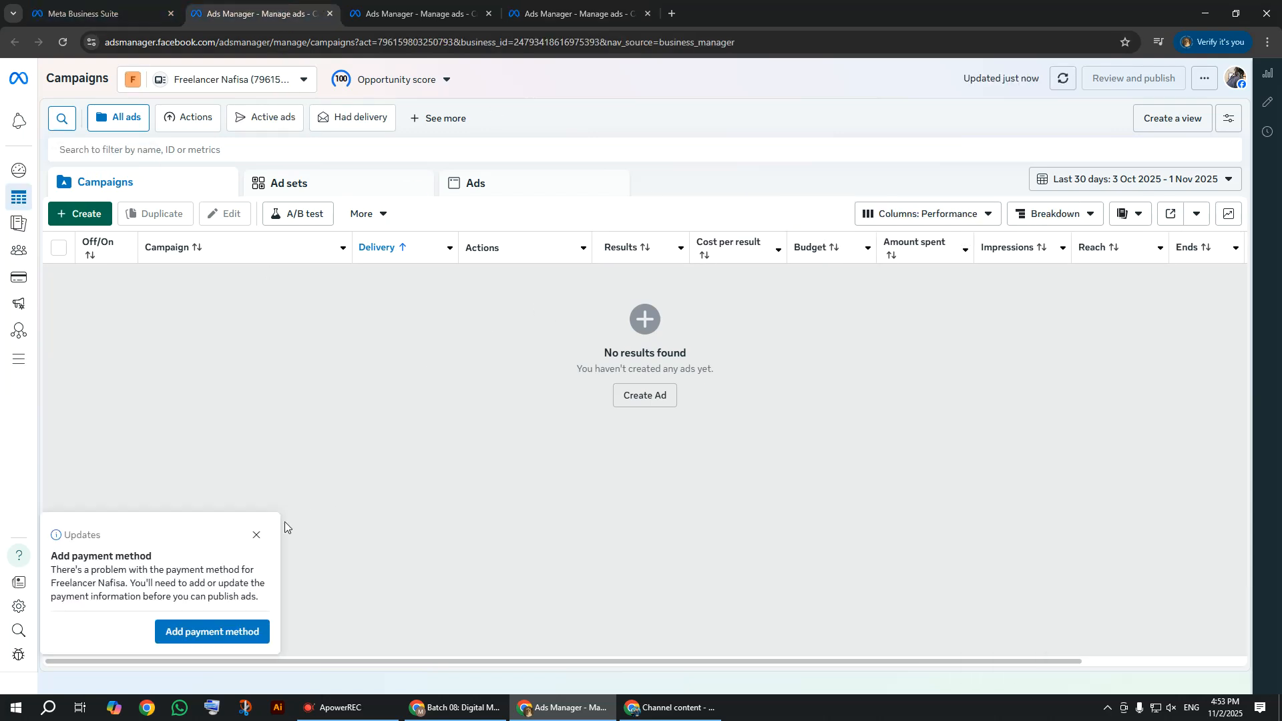
click(256, 535)
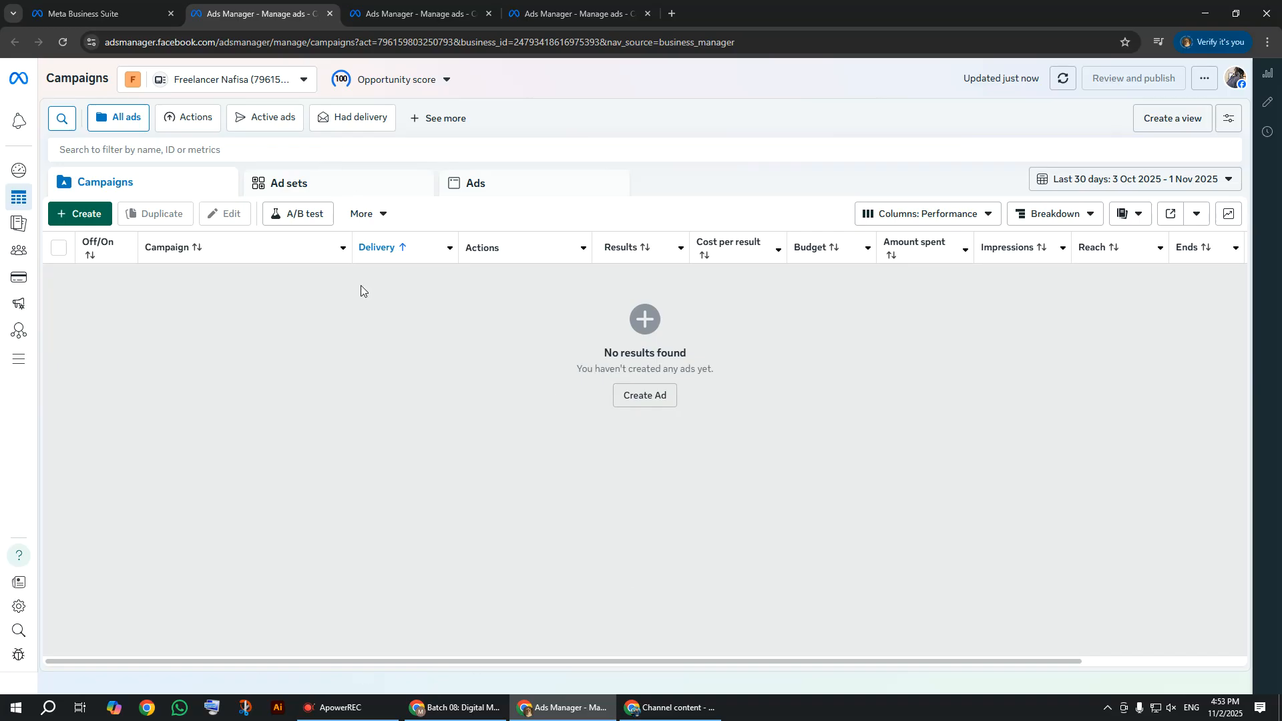
Step: Compare the Ads Manager Campaigns page reached from Facebook with the one for the business portfolio's ad account
click(528, 25)
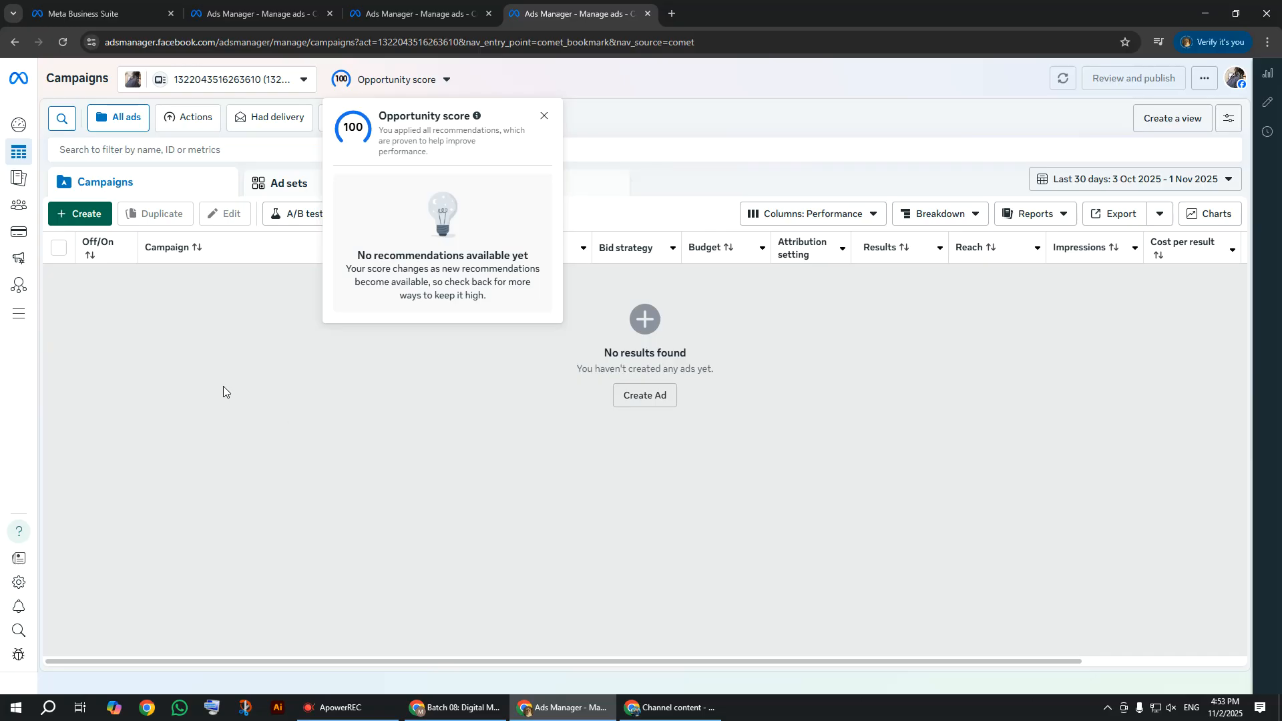
mouse_move(13, 212)
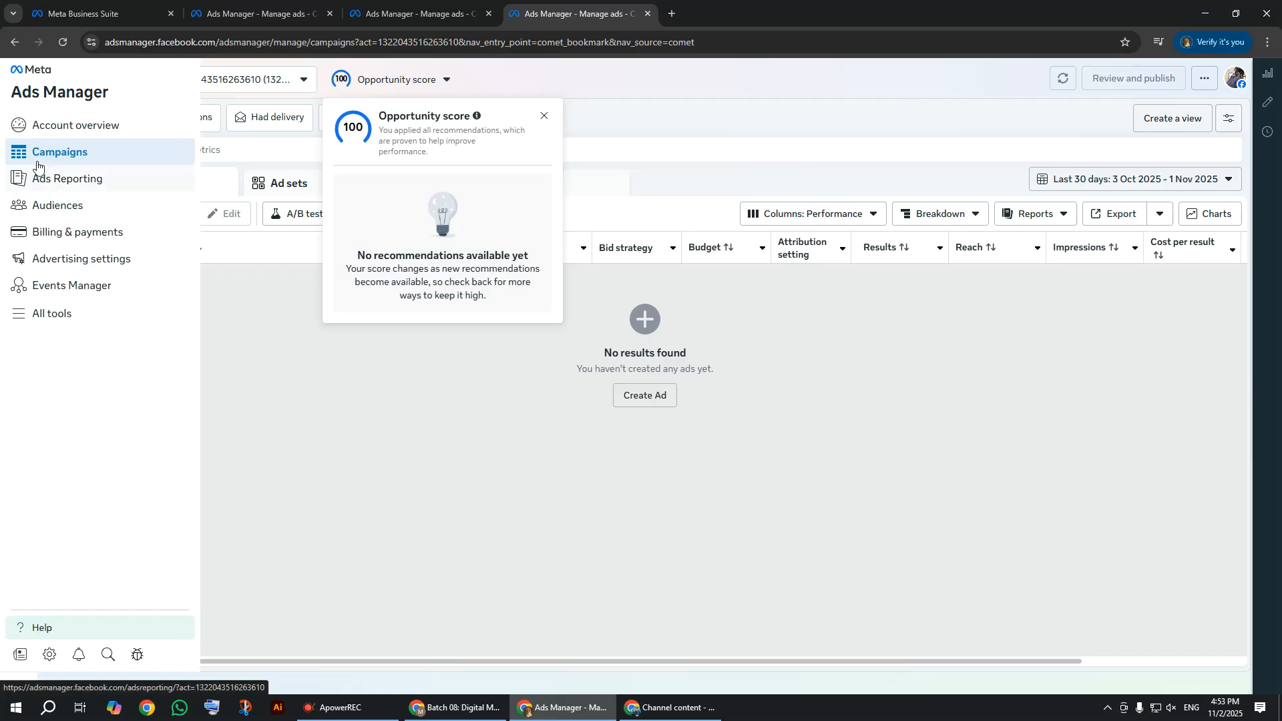
click(271, 8)
mouse_move(578, 718)
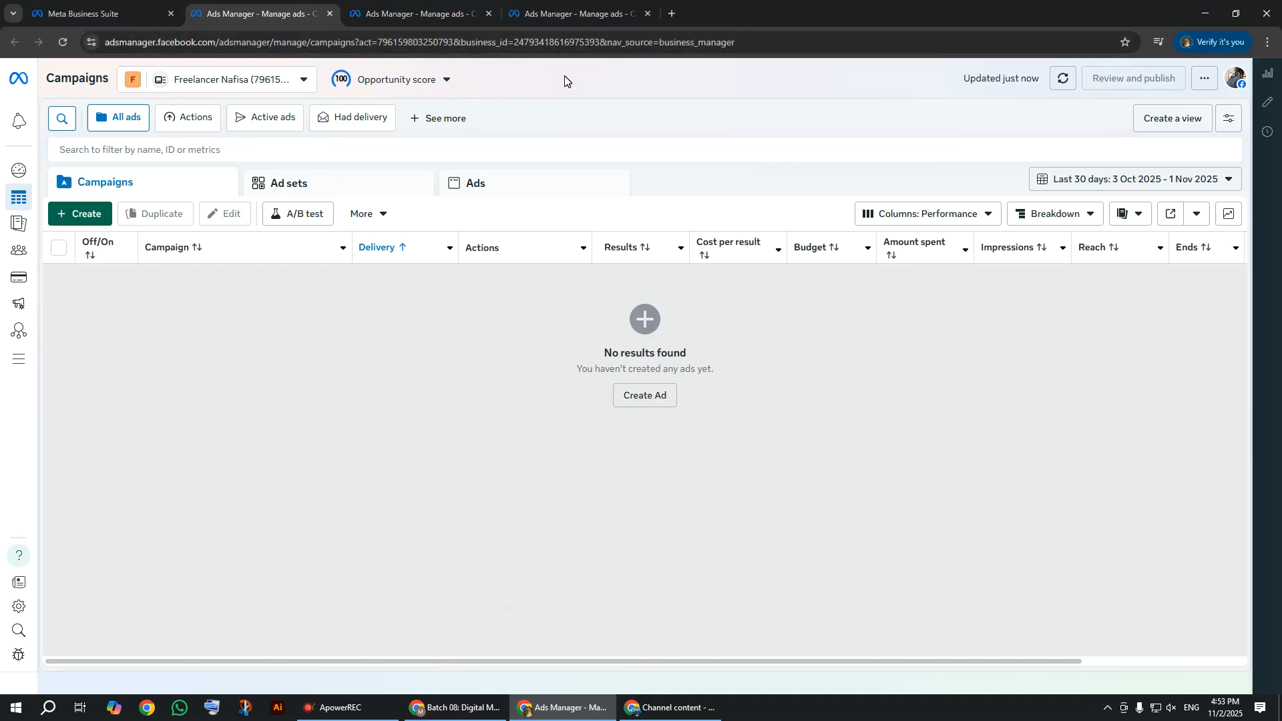
click(581, 6)
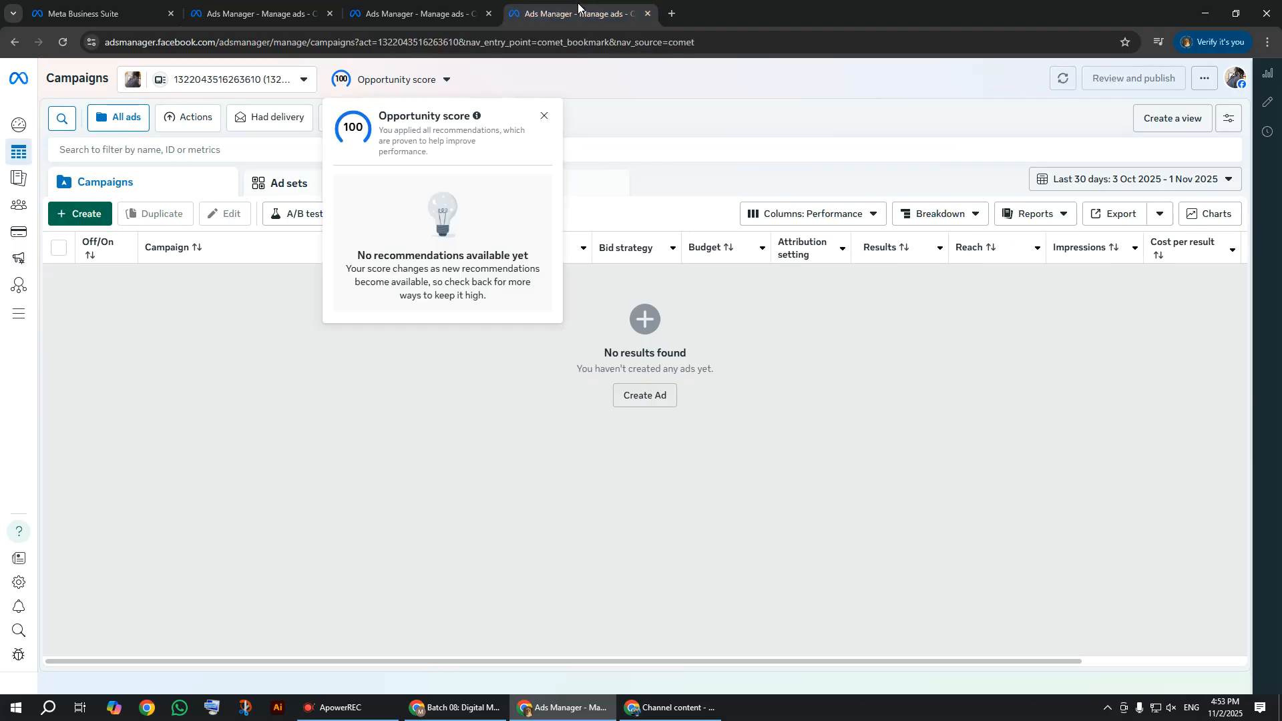
click(235, 7)
click(546, 5)
click(429, 12)
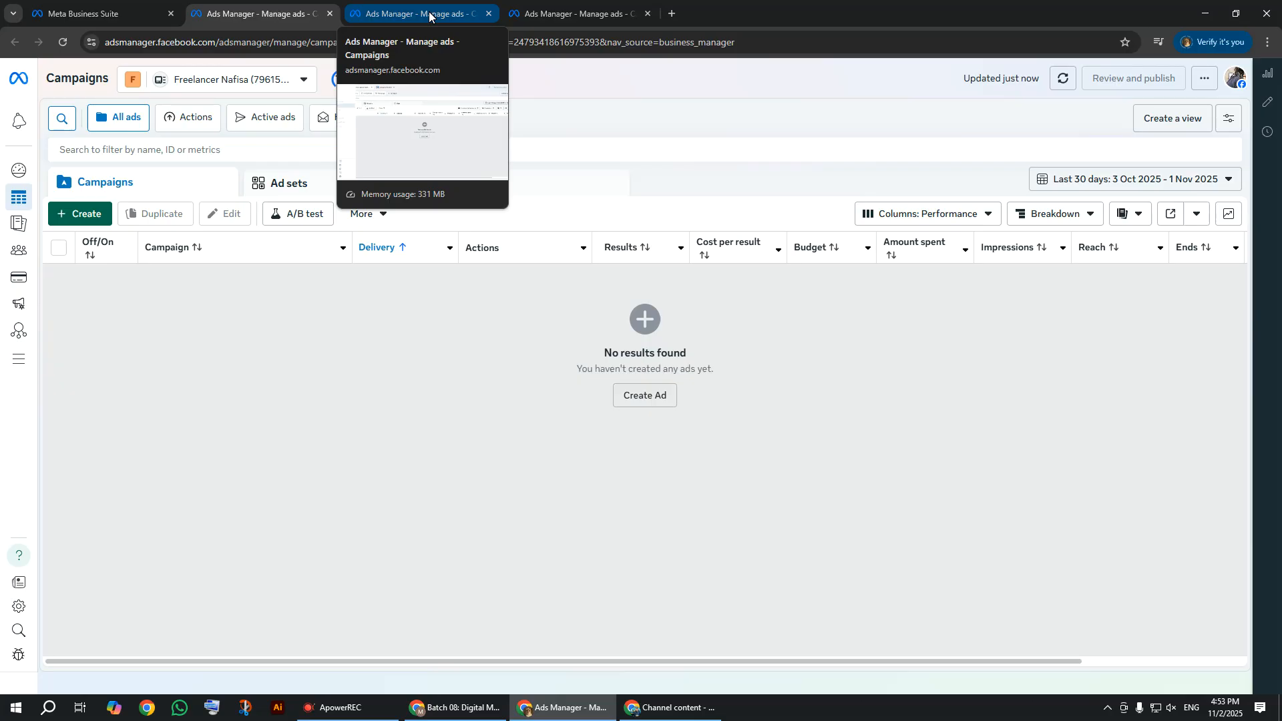
click(553, 15)
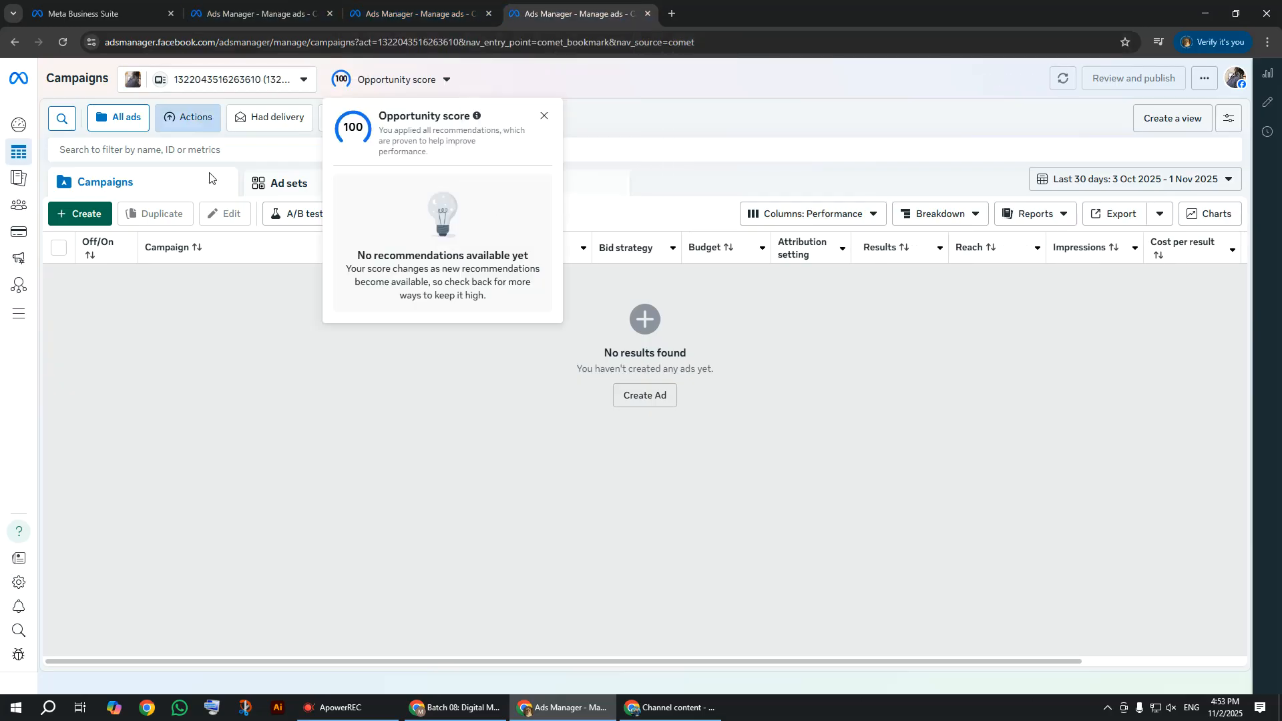
mouse_move(3, 78)
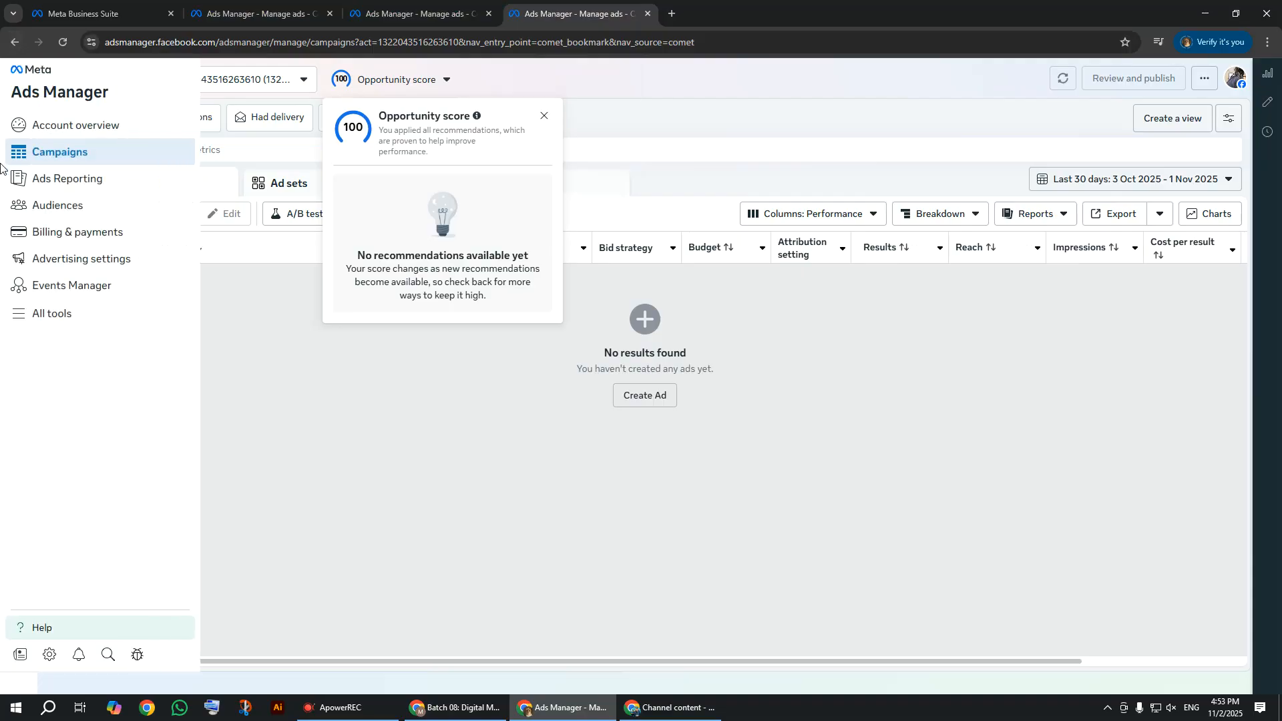
Step: Compare the Ads Manager navigation tools available for the personal ad account with those for the business portfolio's ad account
key(ctrl+Tab)
key(ctrl+Tab)
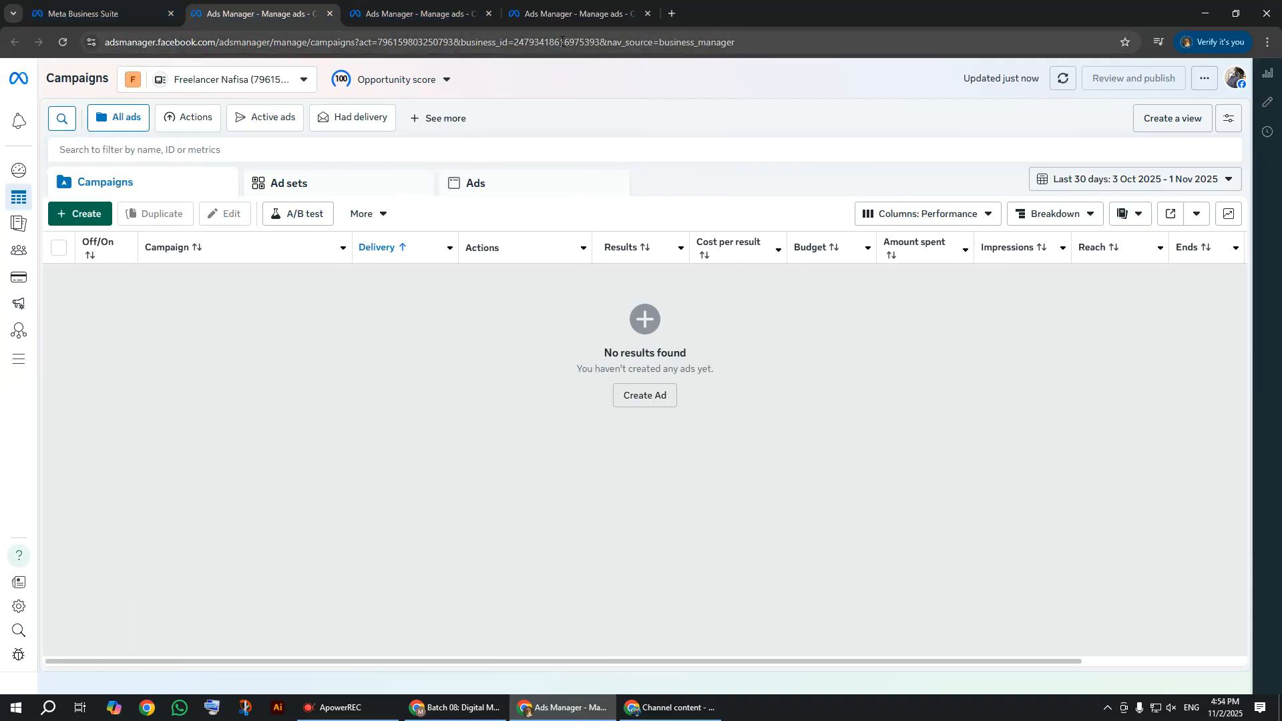
click(566, 6)
mouse_move(7, 134)
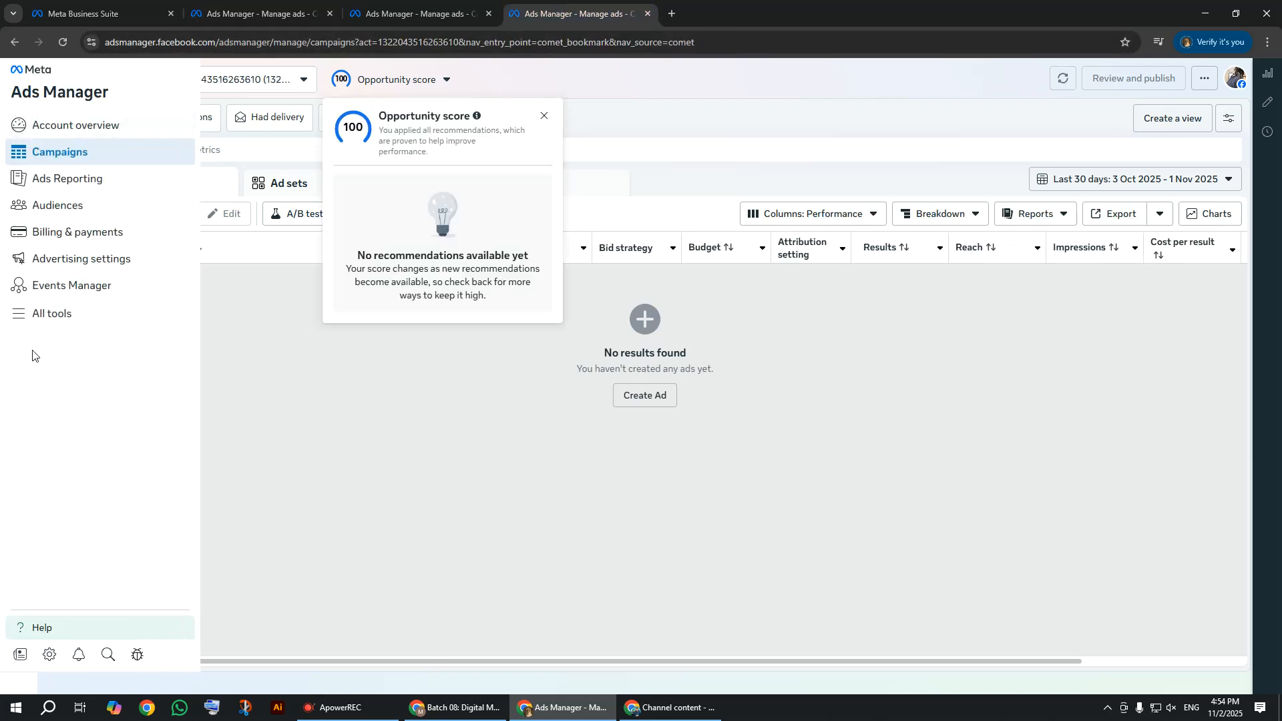
click(233, 14)
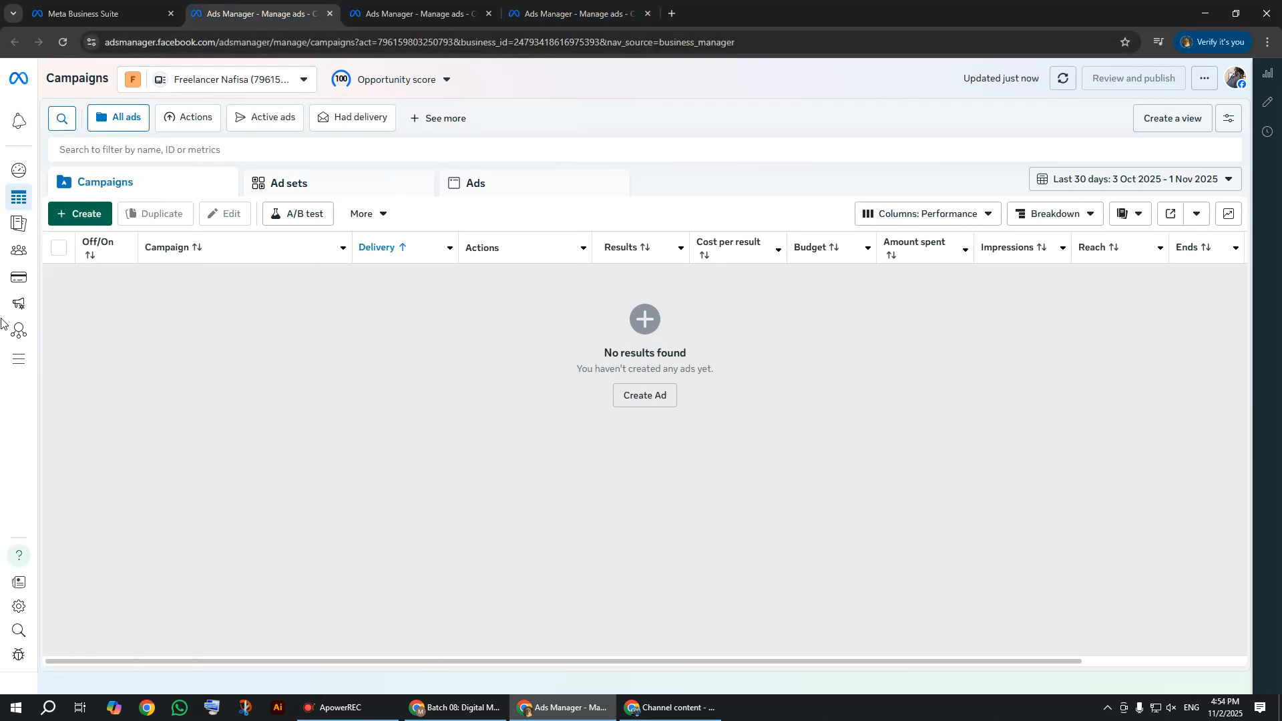
mouse_move(4, 337)
click(568, 13)
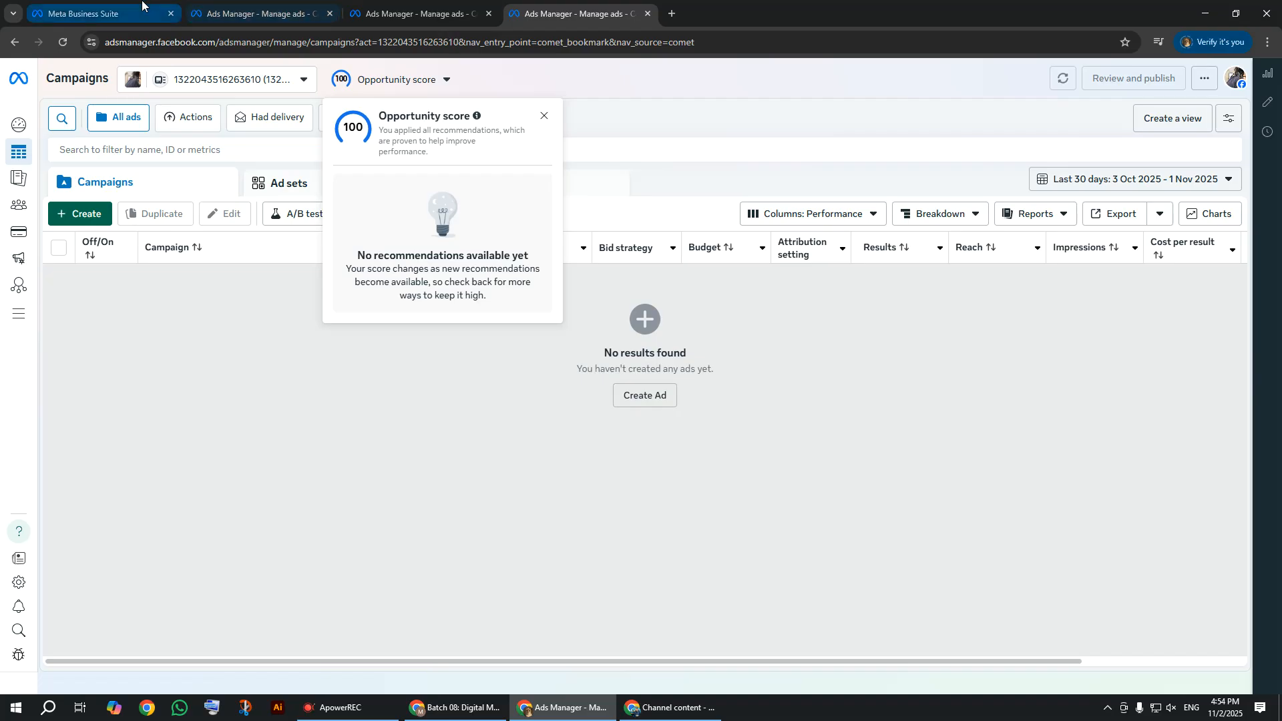
click(203, 4)
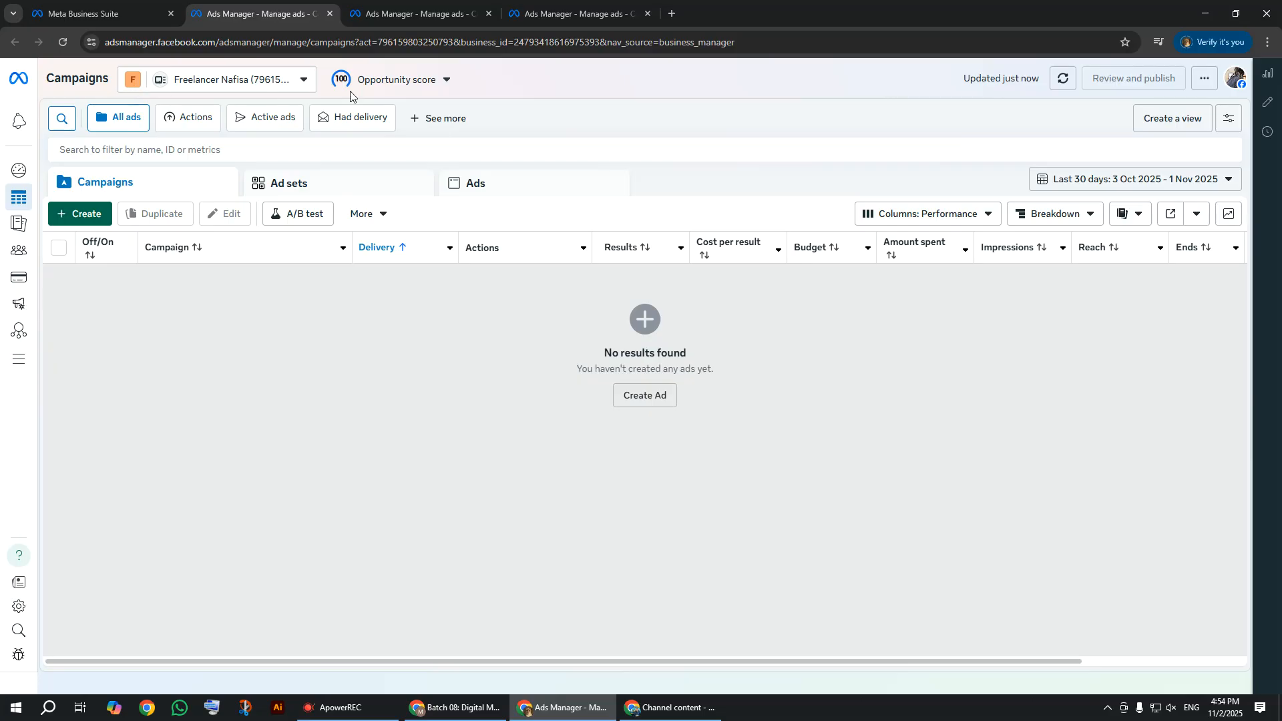
Step: Check the opportunity score of the business portfolio's ad account against the personal one and close its details
click(394, 79)
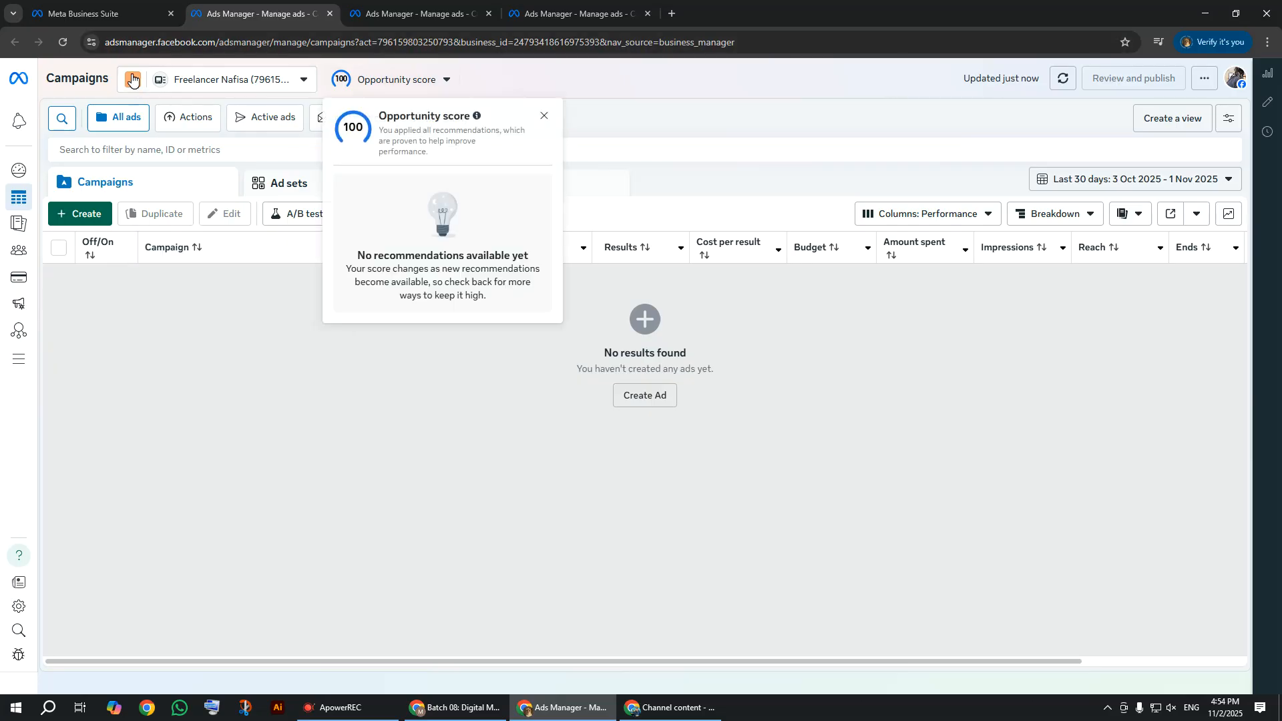
click(552, 14)
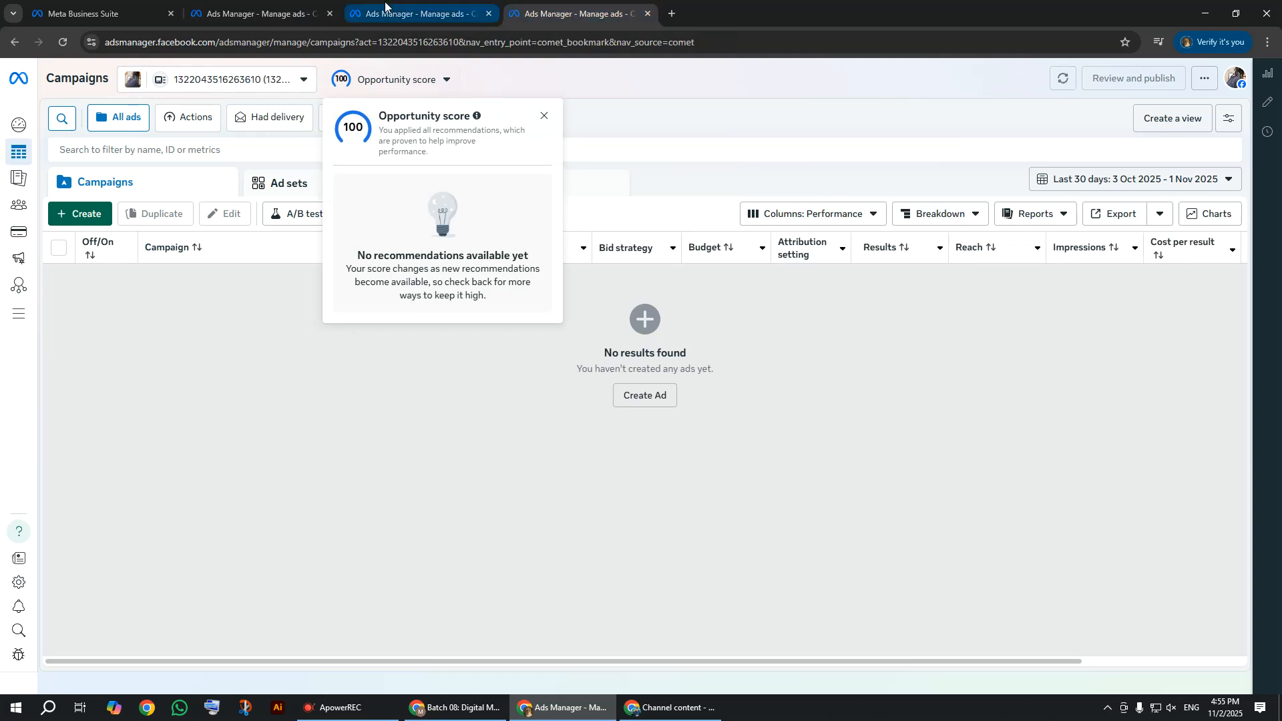
click(260, 13)
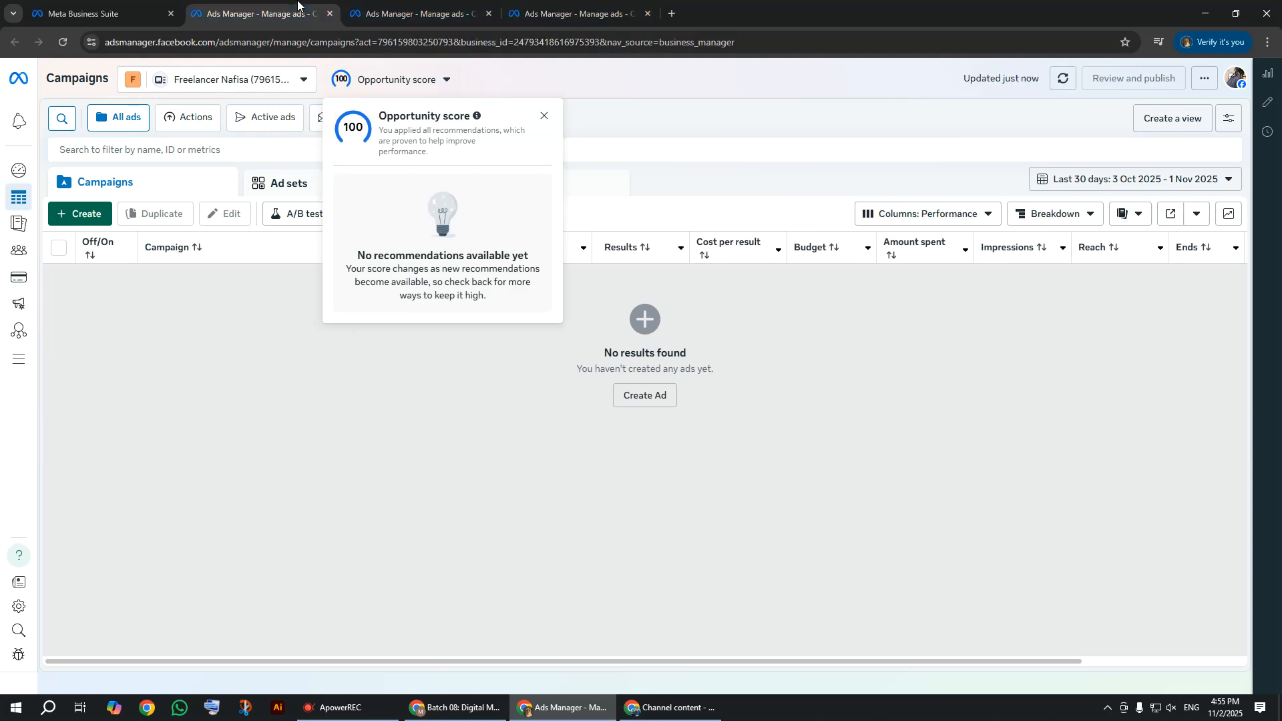
click(544, 115)
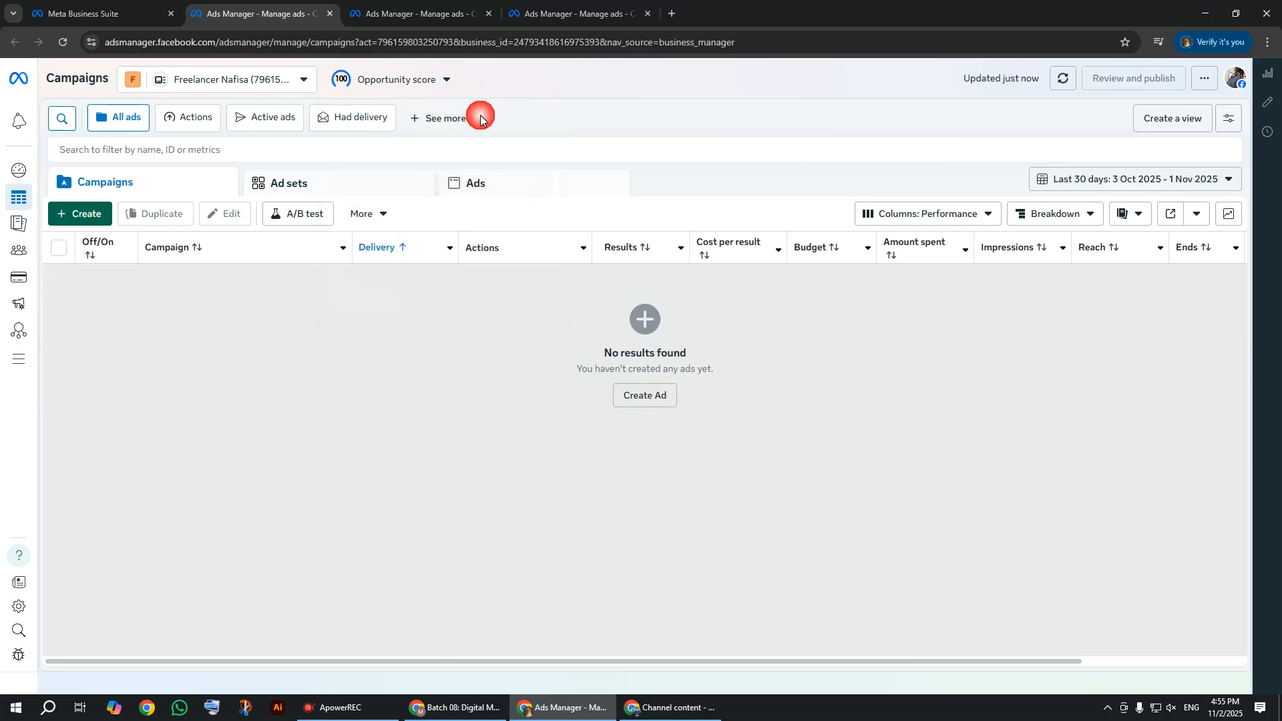
Step: Switch the Ads Manager opened from the business portfolio to the personal profile's ad account
click(264, 85)
click(179, 259)
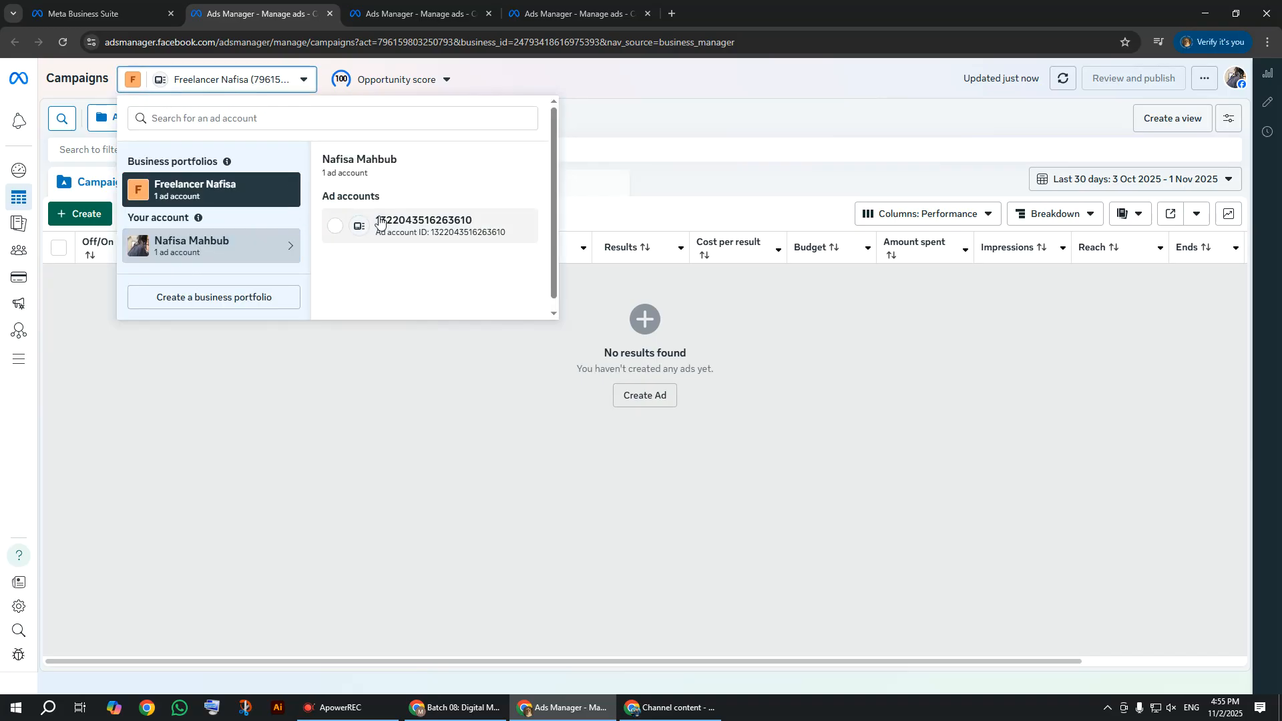
click(380, 220)
click(91, 339)
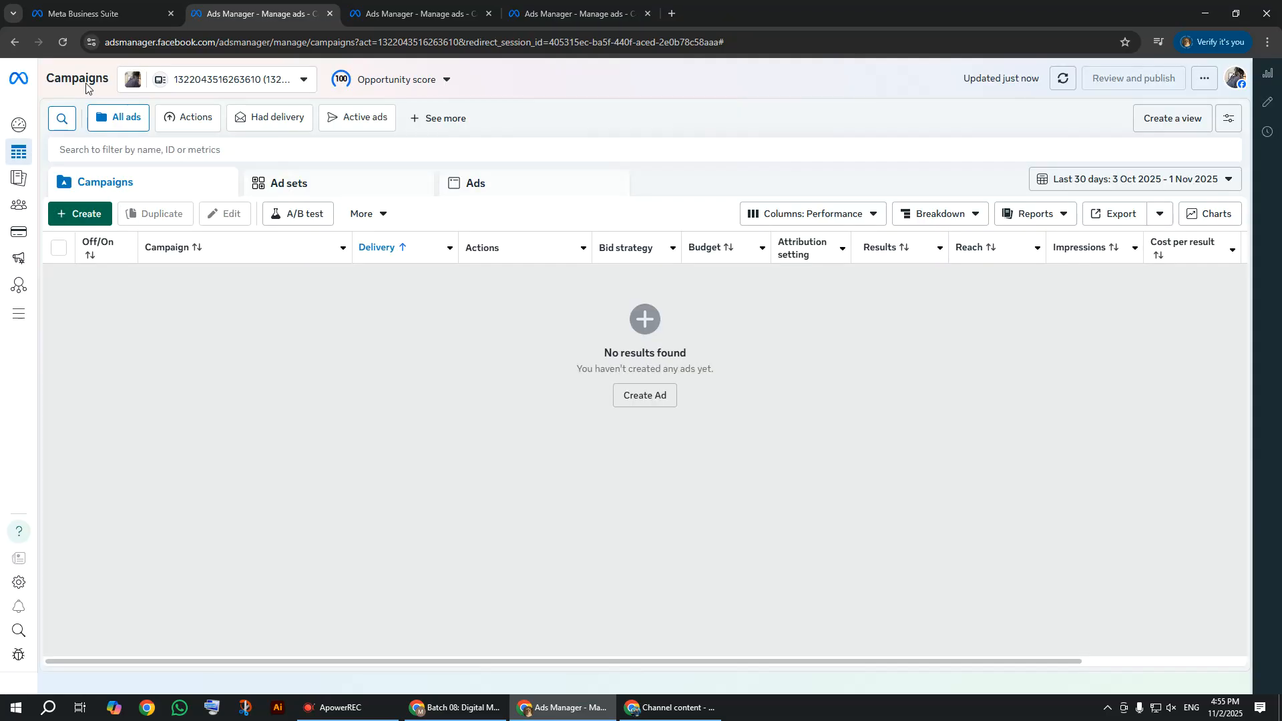
Step: Compare with the Ads Manager opened from Facebook, and return the other one to the business portfolio's ad account
click(531, 5)
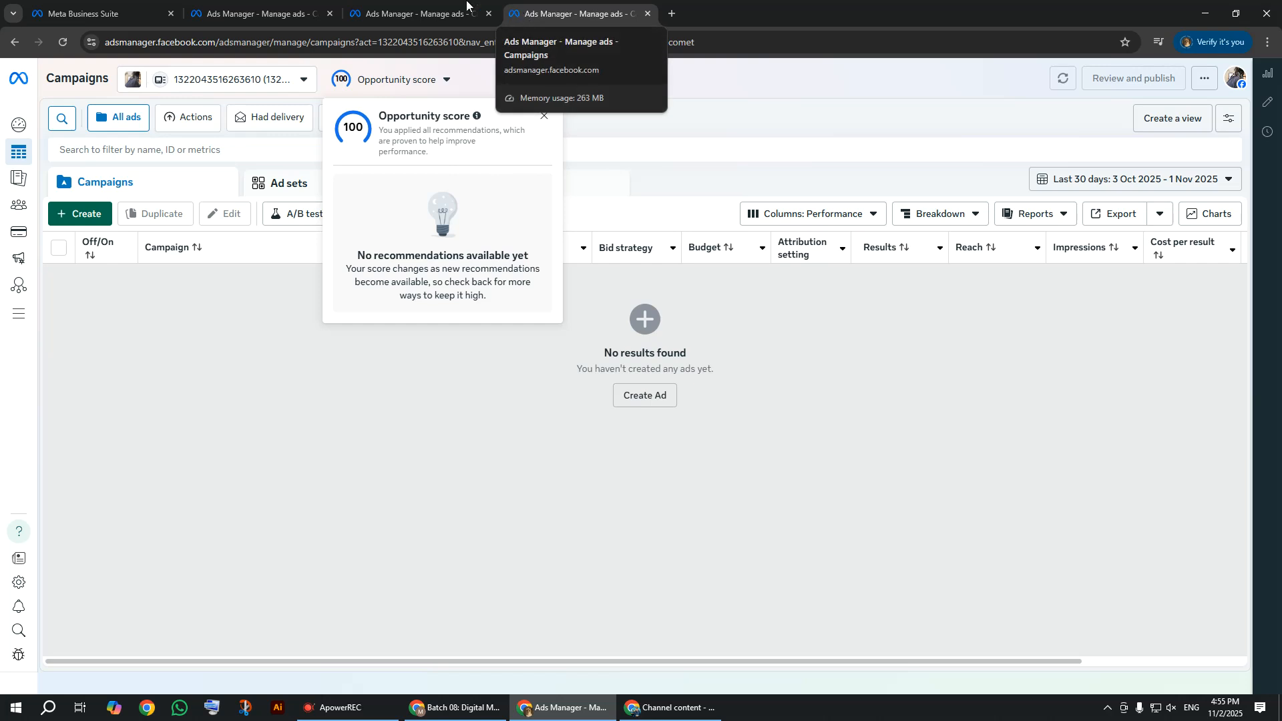
click(257, 14)
click(220, 90)
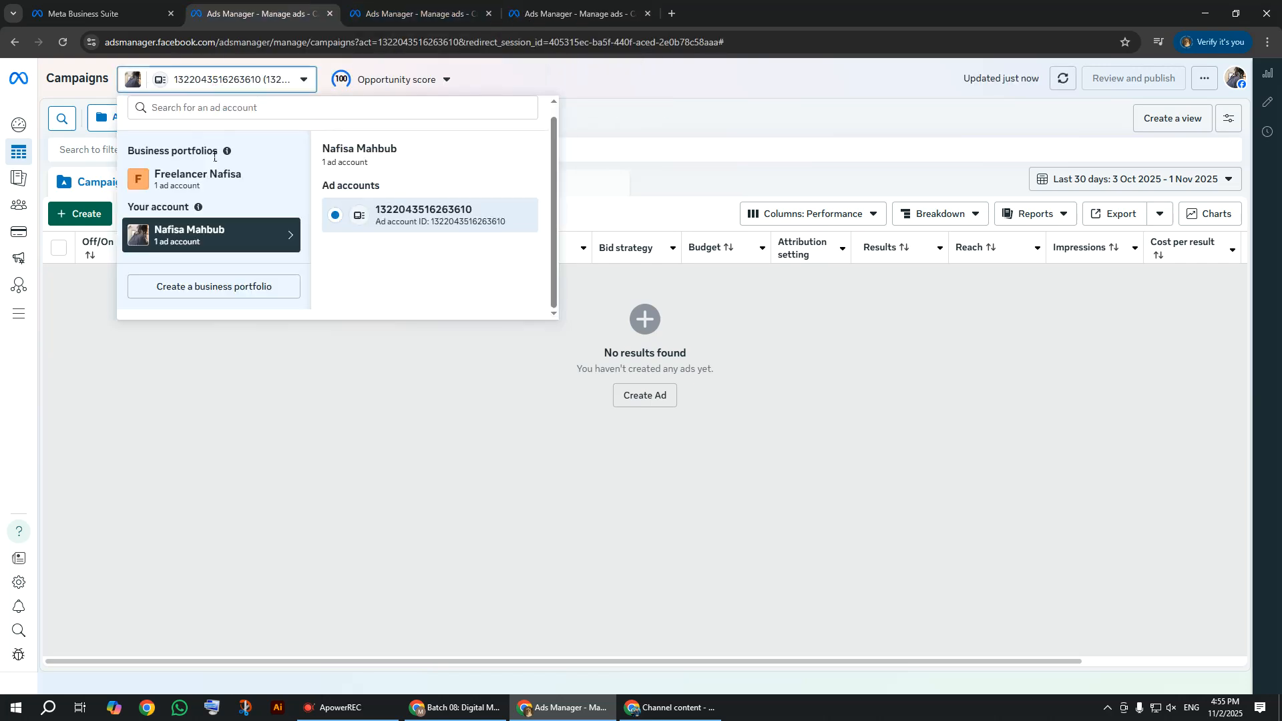
click(211, 177)
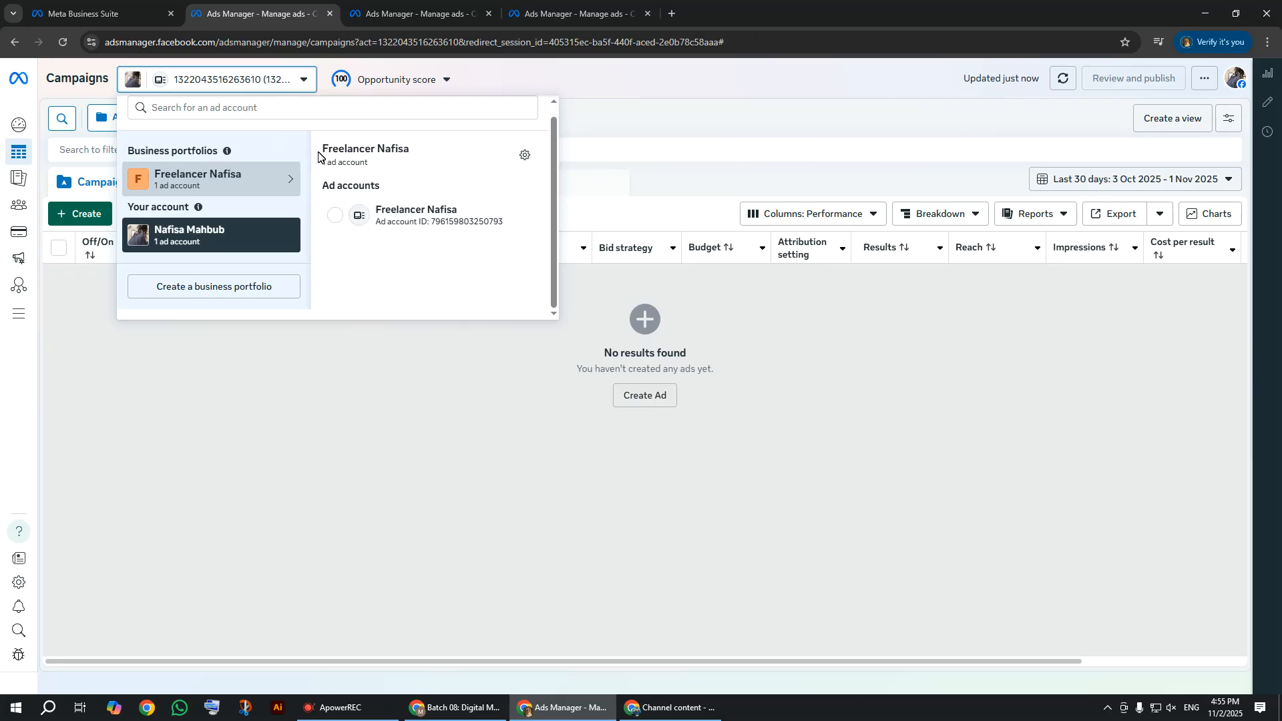
click(441, 238)
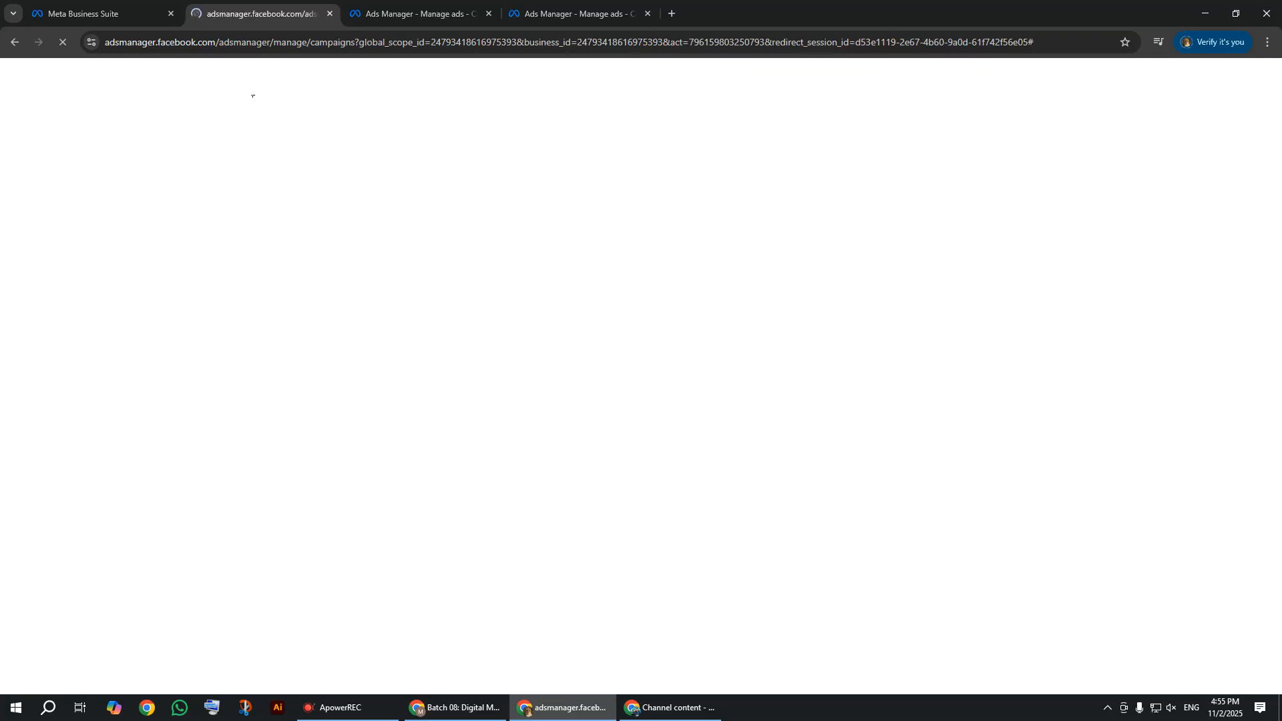
Step: In the Ads Manager opened from Facebook, examine the ad accounts listed under the business portfolio and under the personal profile
click(561, 14)
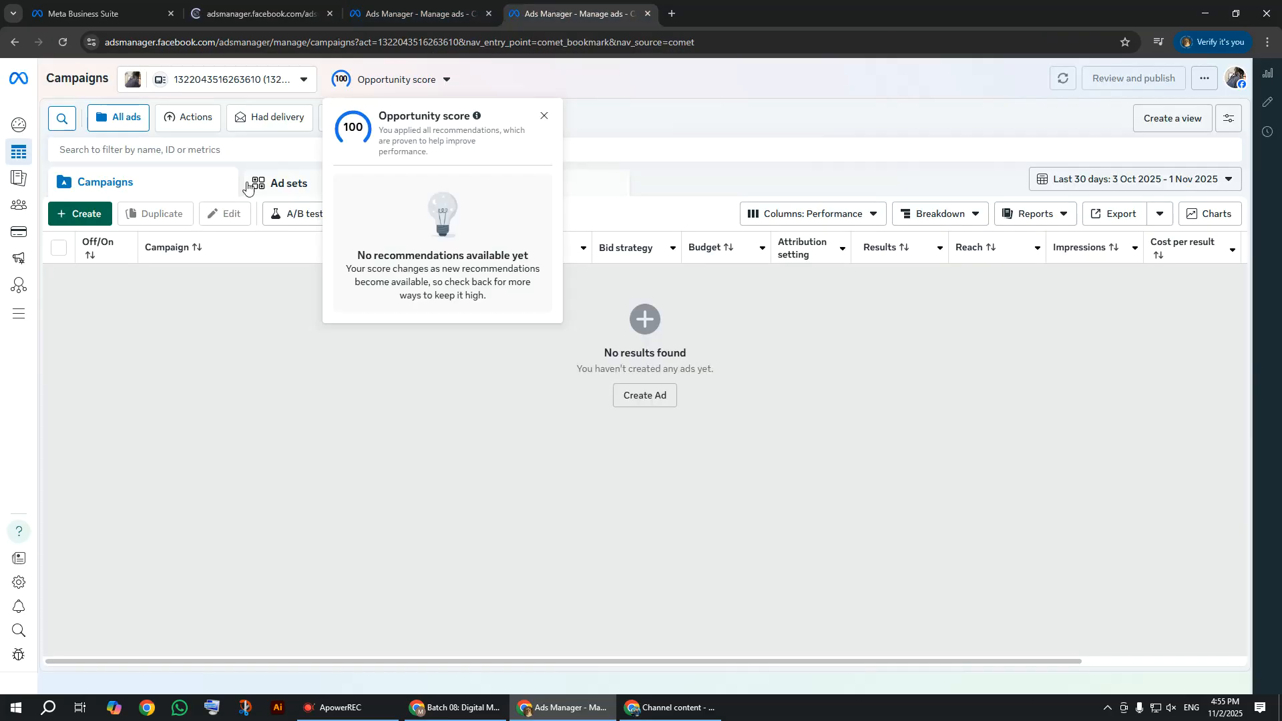
click(235, 79)
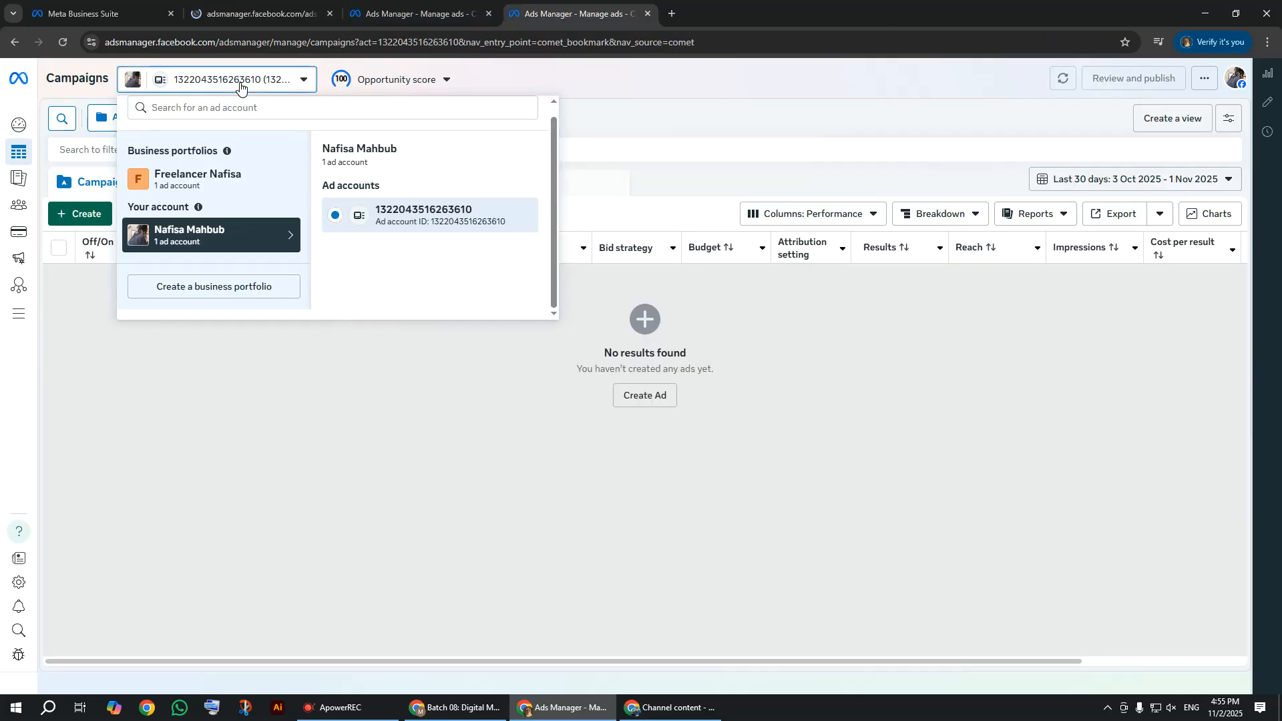
click(165, 185)
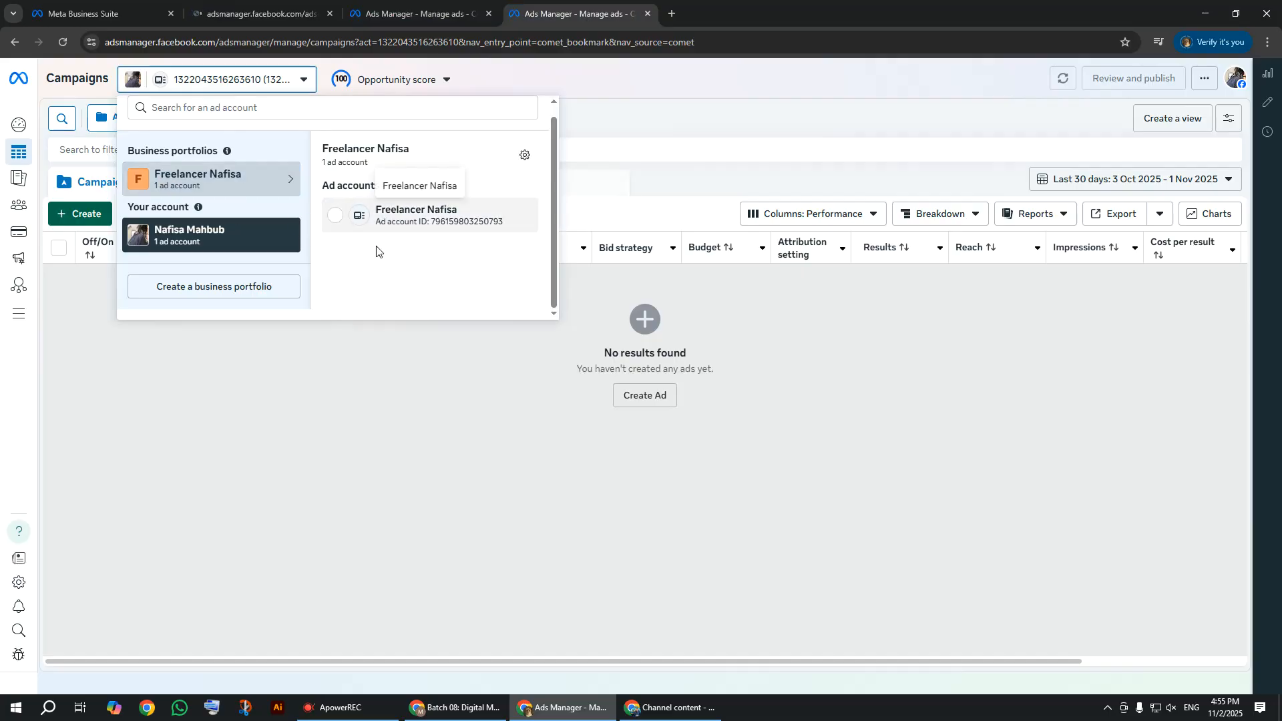
drag(400, 190, 360, 195)
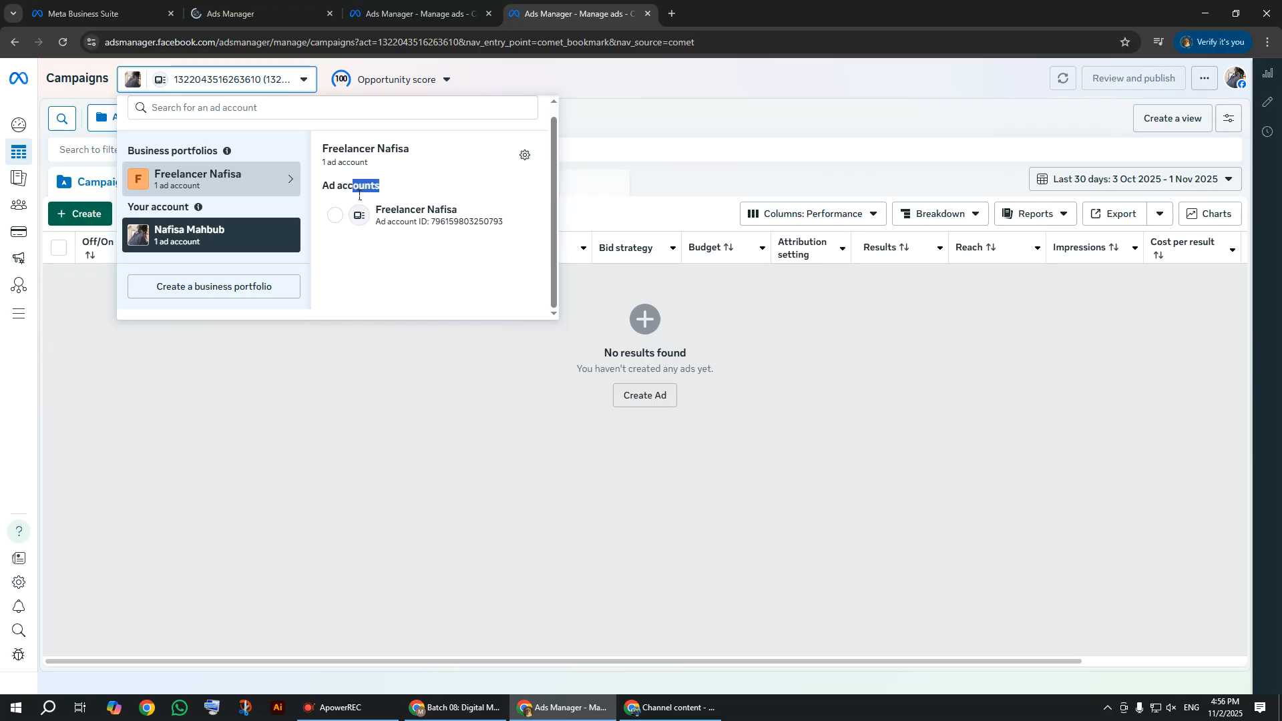
click(222, 237)
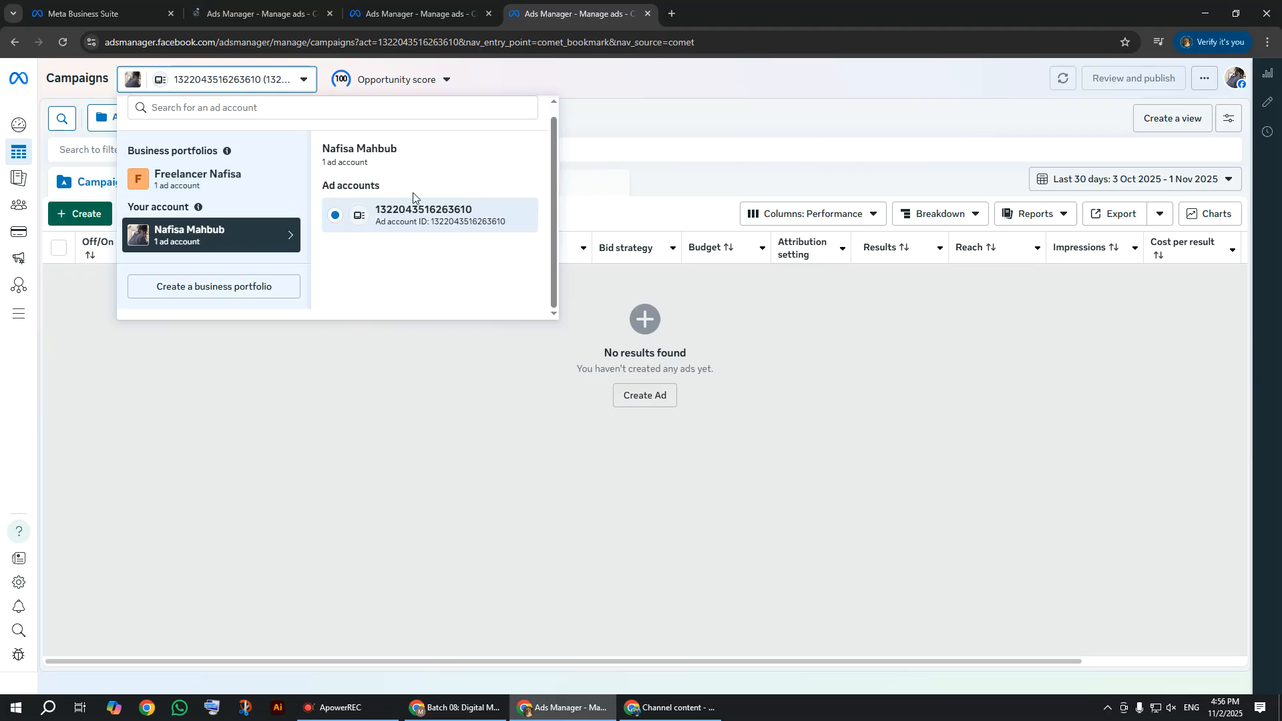
drag(331, 191, 402, 191)
click(395, 164)
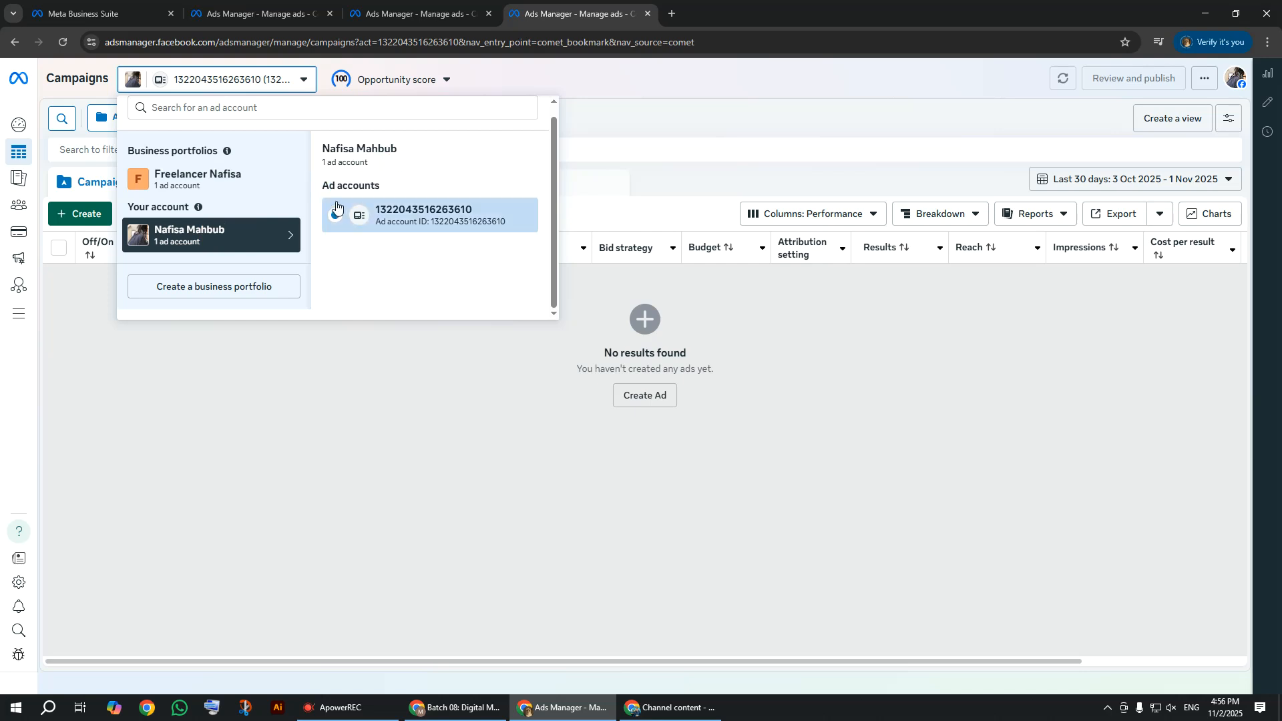
drag(319, 186, 348, 188)
click(399, 188)
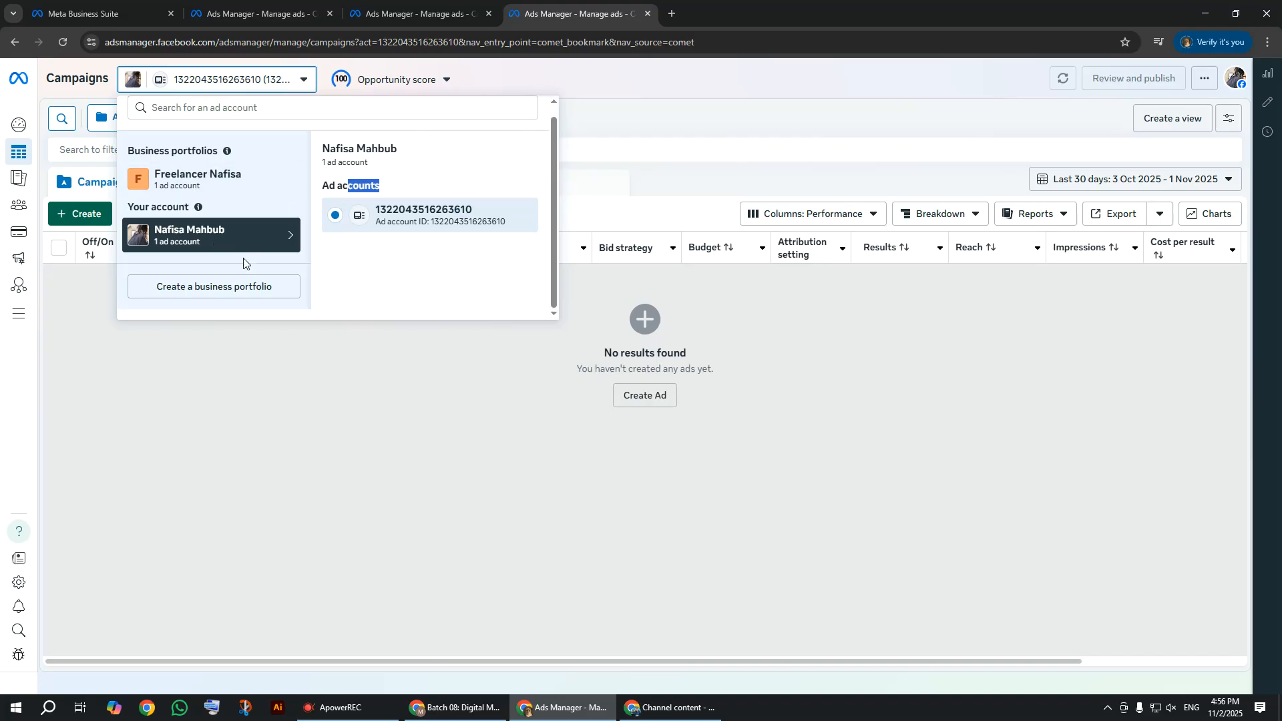
click(137, 158)
drag(210, 163, 224, 163)
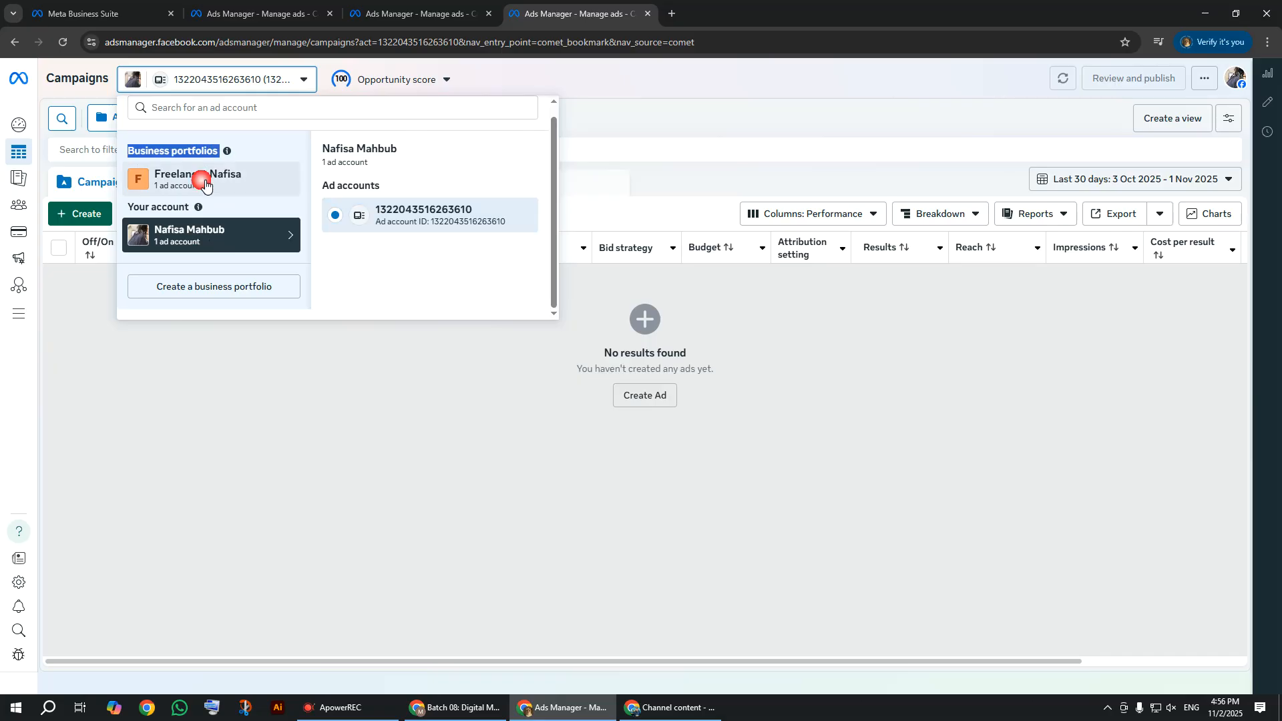
drag(120, 208, 340, 225)
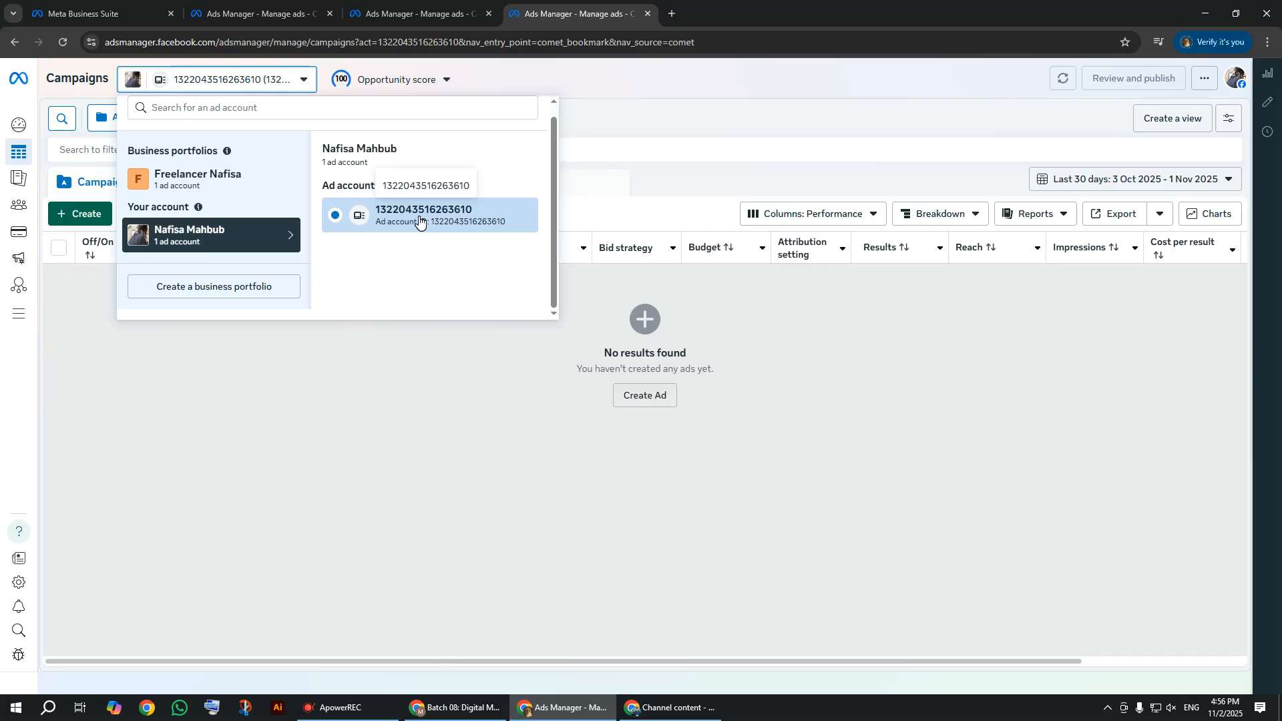
Step: Switch the Ads Manager opened from Facebook to the business portfolio's ad account and dismiss the payment method and opportunity score notices
click(242, 189)
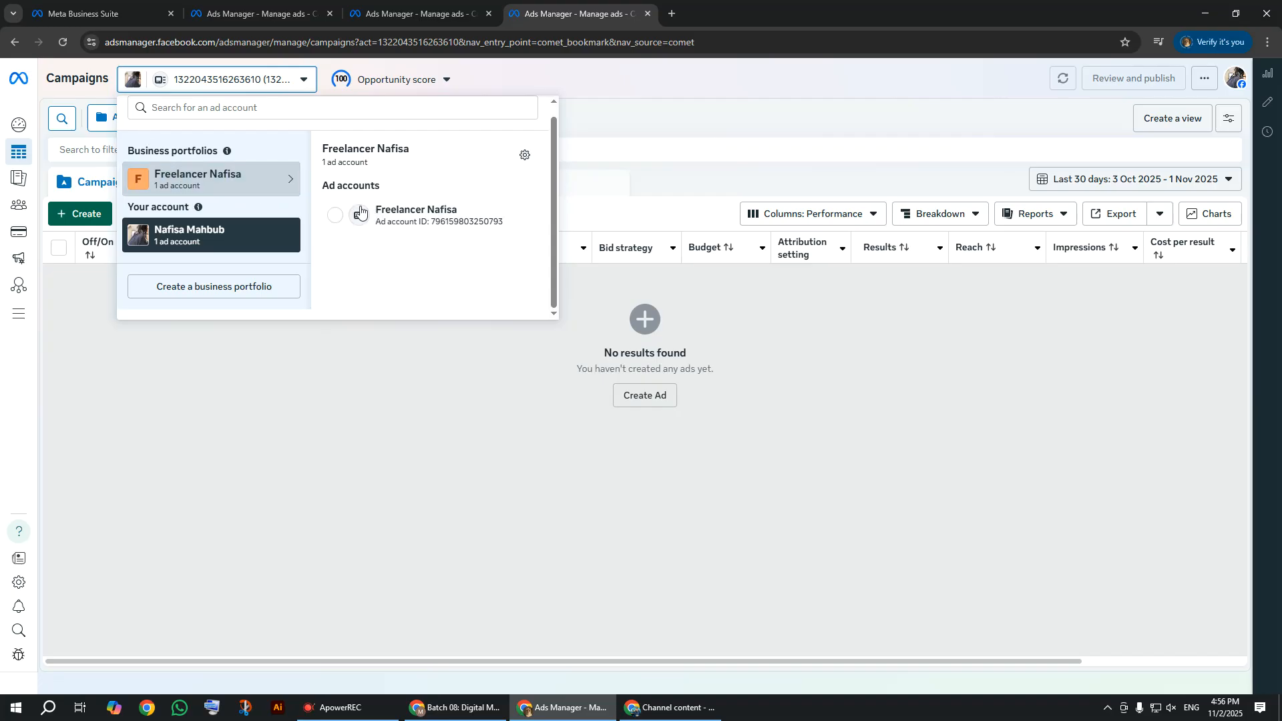
click(428, 213)
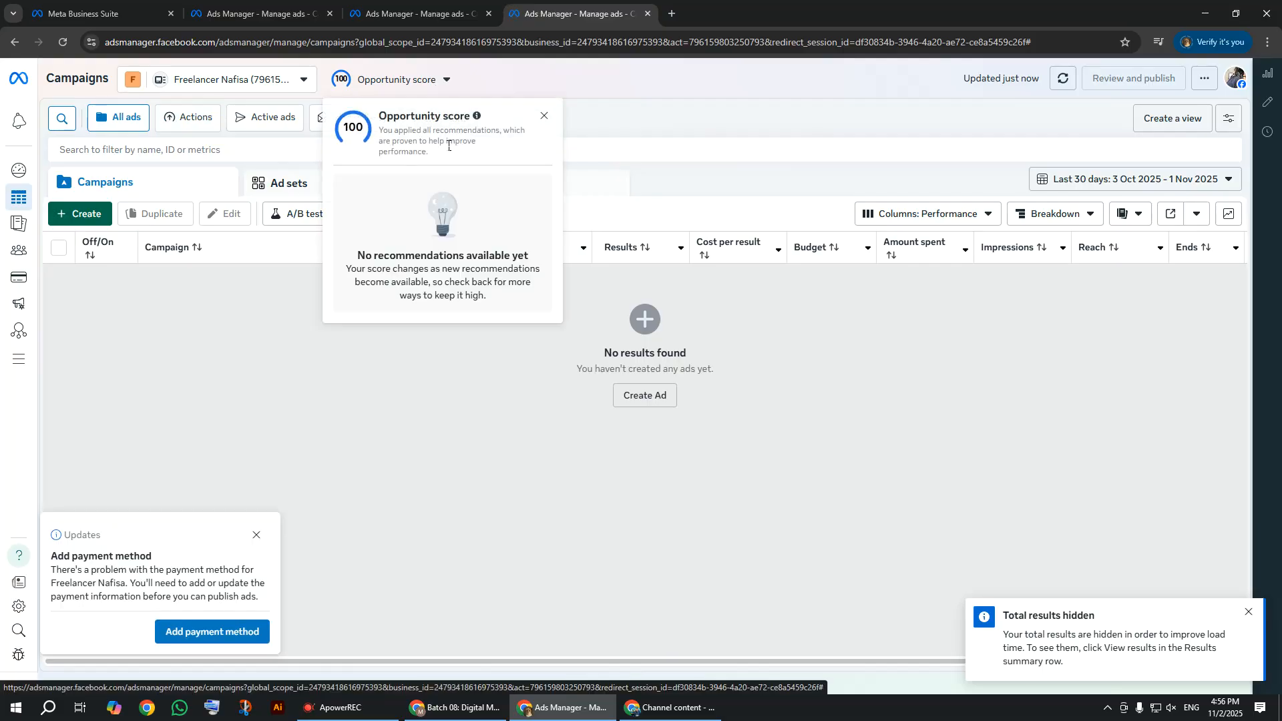
click(256, 534)
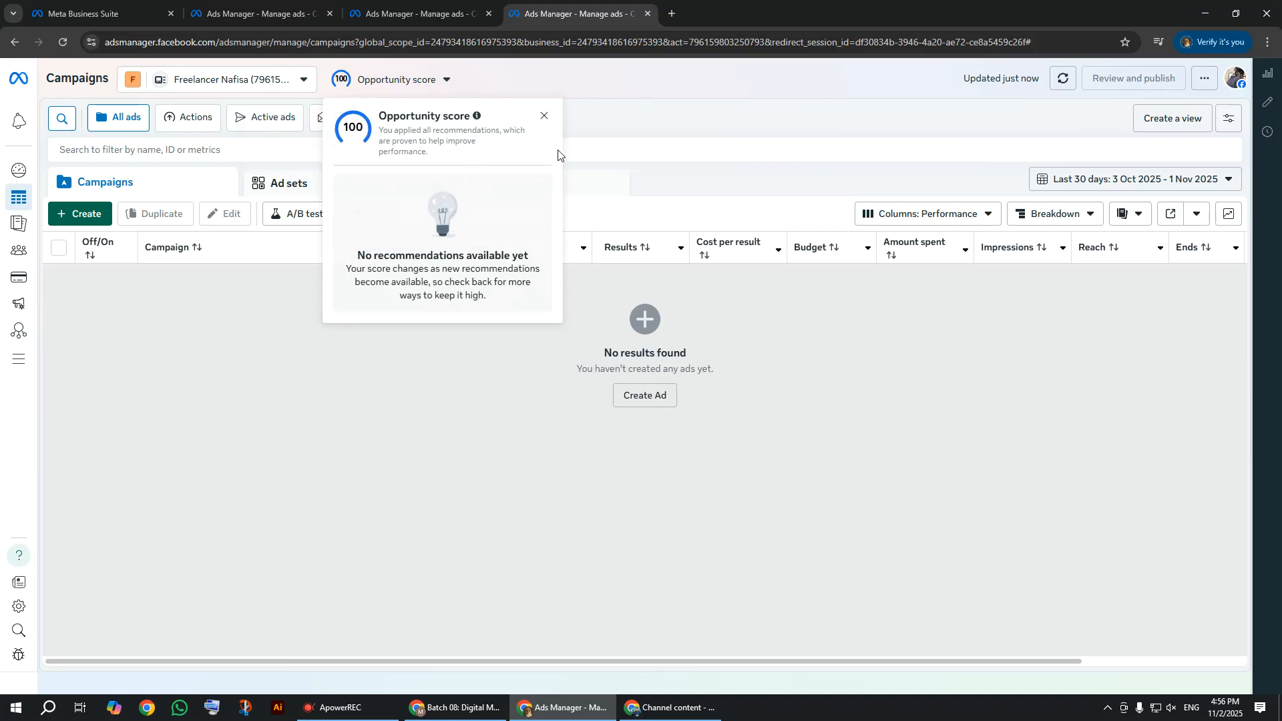
click(544, 116)
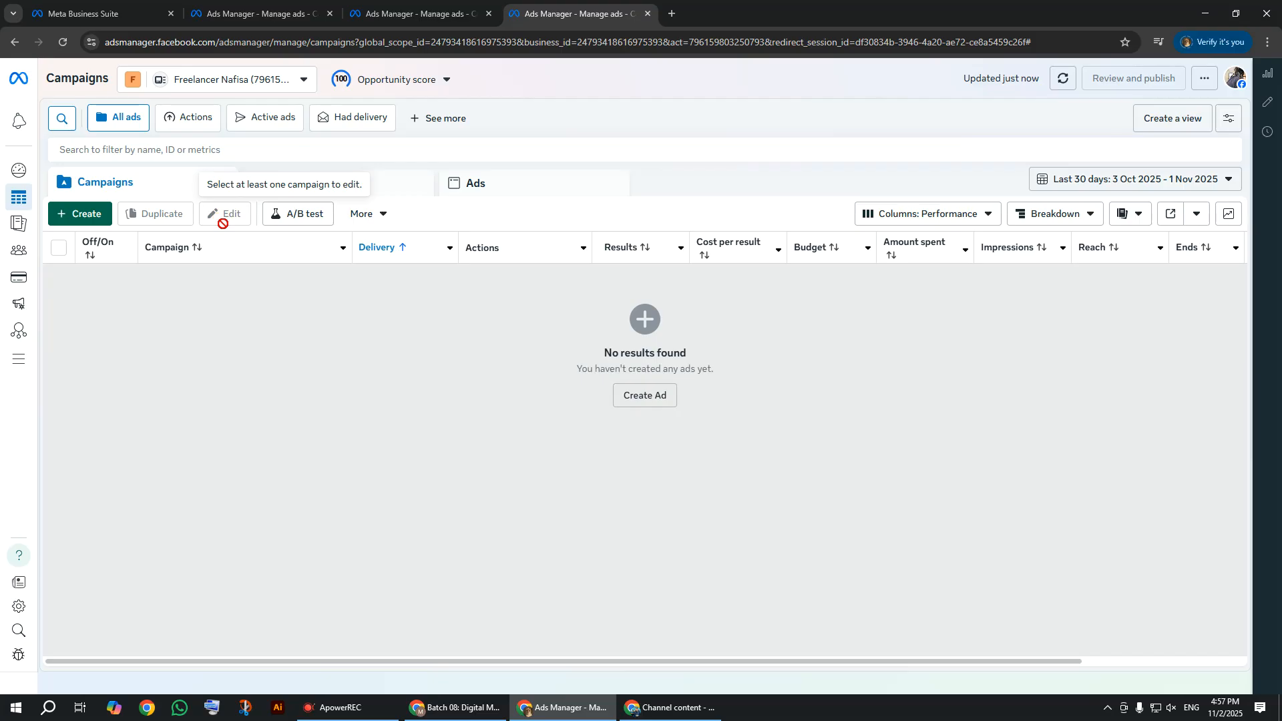
Step: Start creating a new campaign in the portfolio's ad account and choose Awareness as the campaign objective
mouse_move(6, 322)
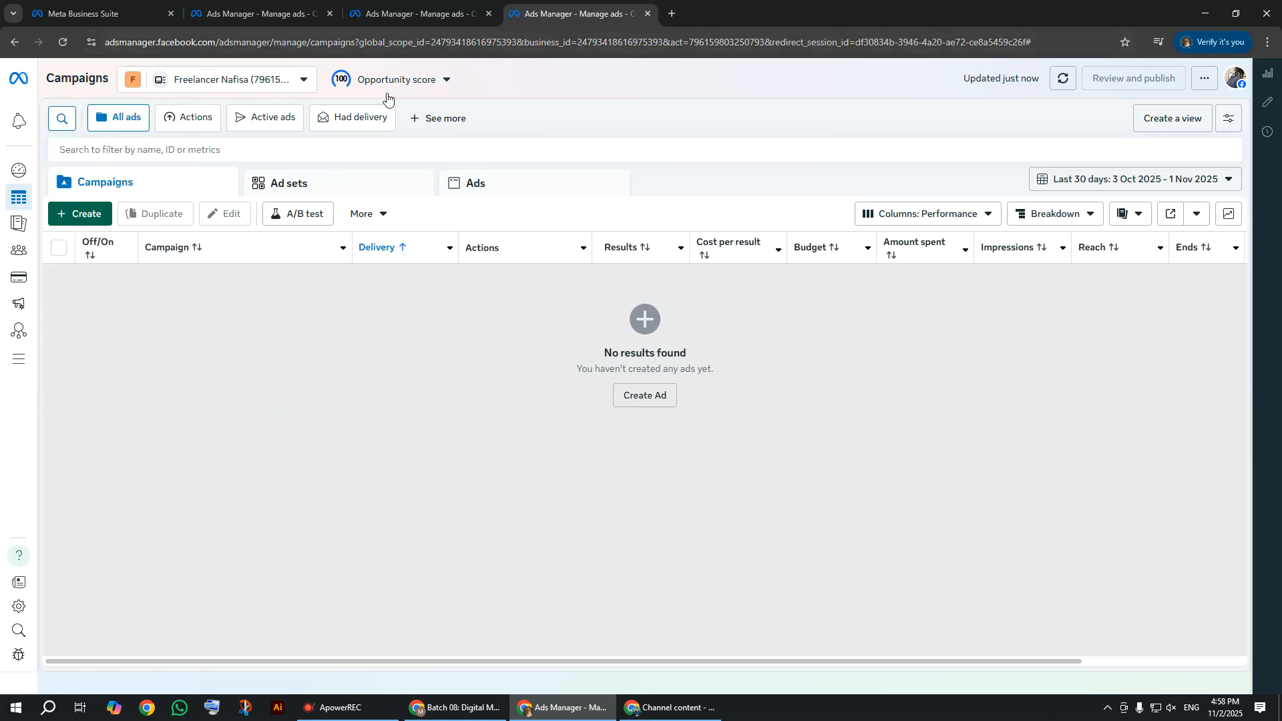
mouse_move(20, 264)
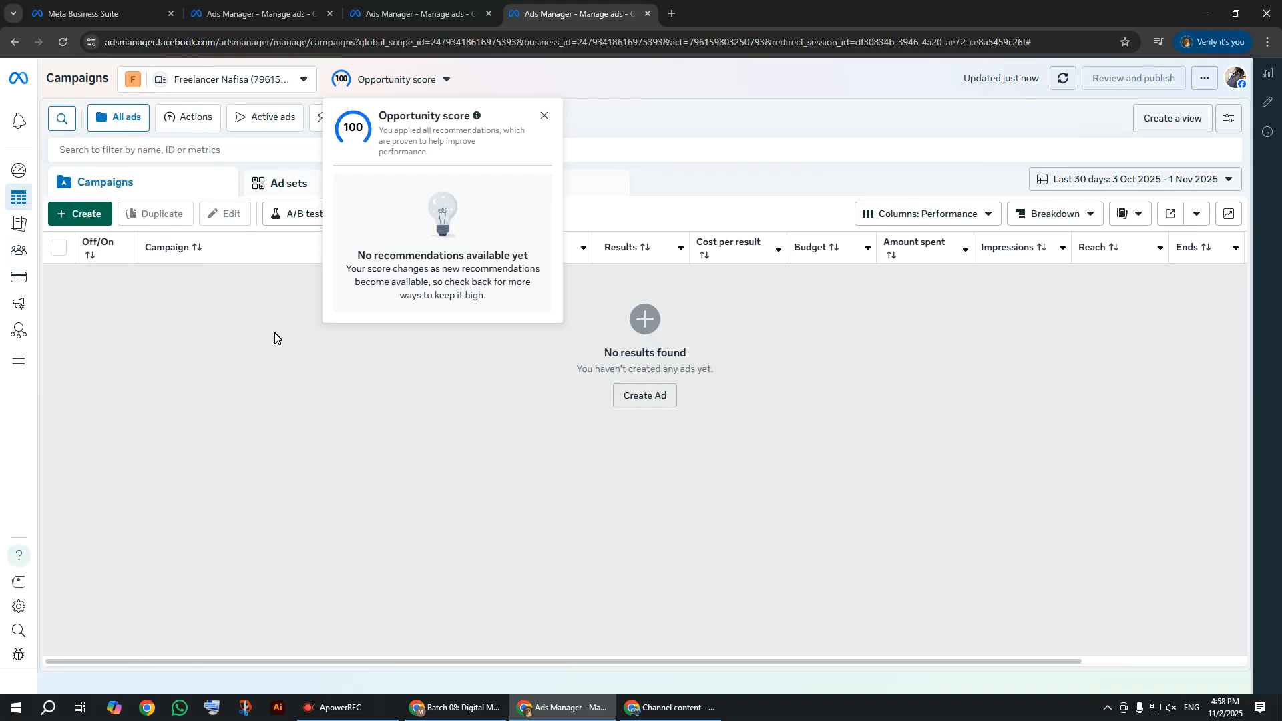
click(85, 214)
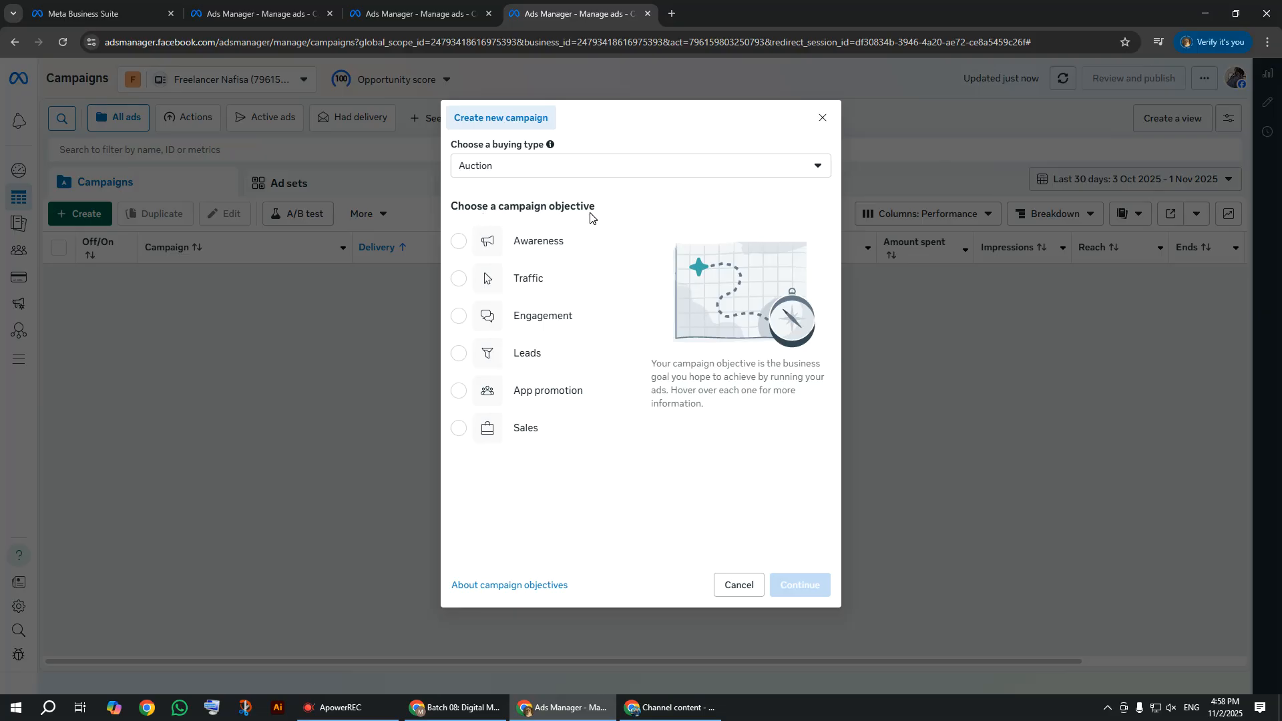
mouse_move(532, 292)
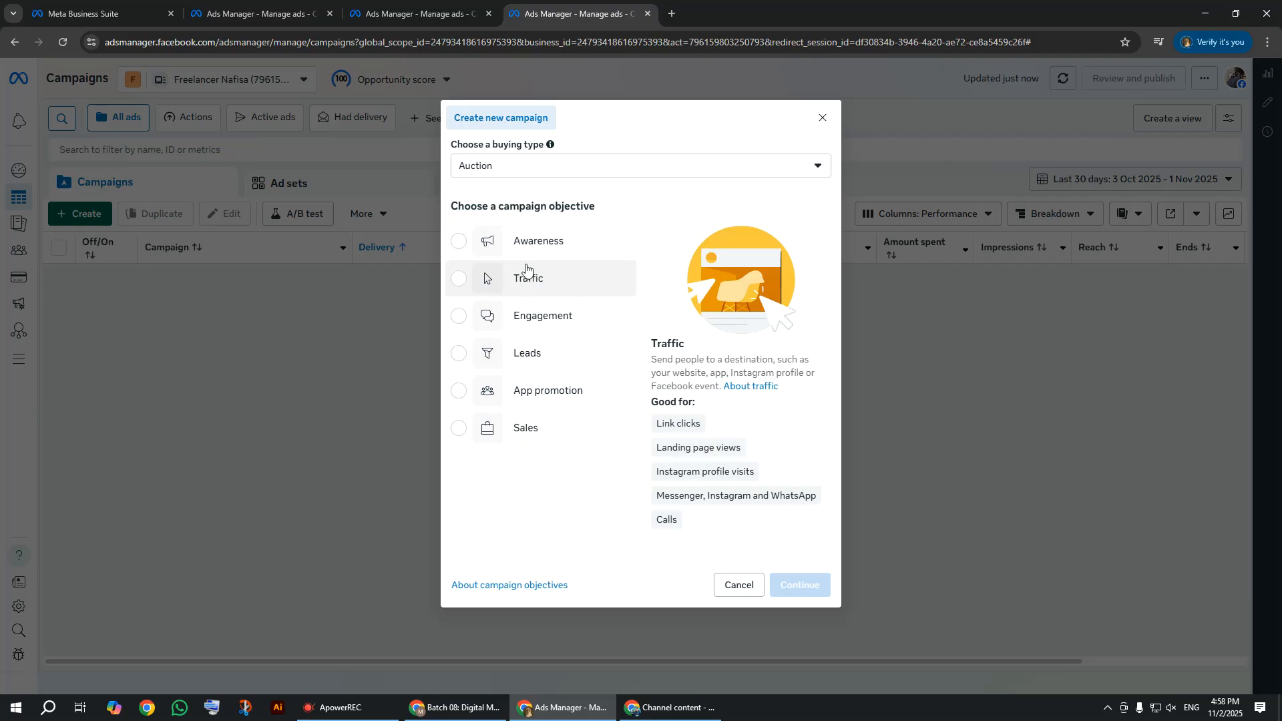
mouse_move(539, 257)
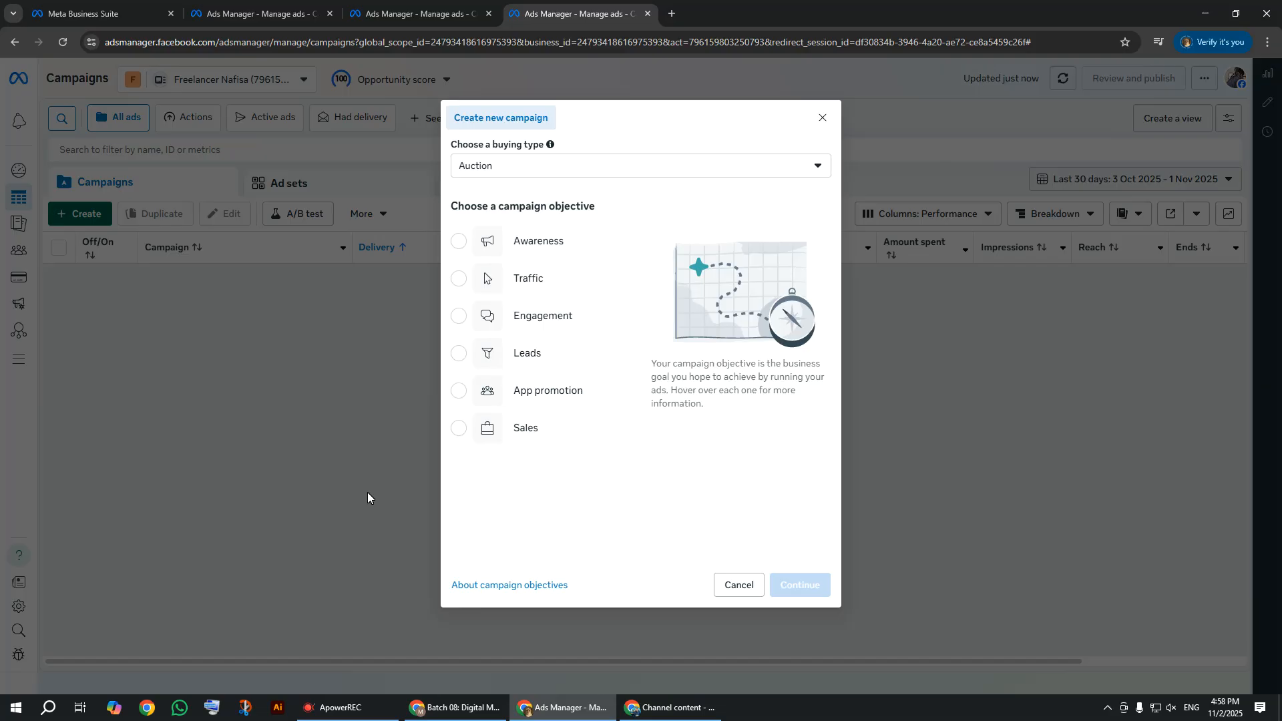
click(487, 242)
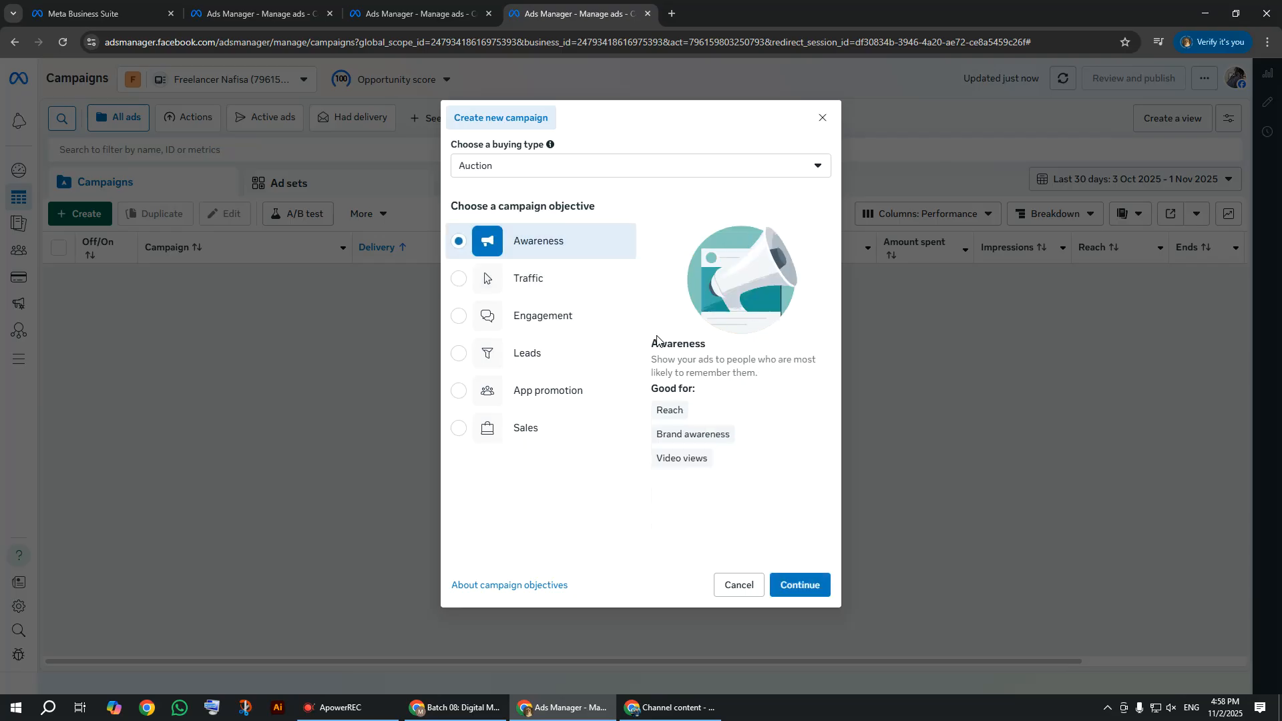
Step: Read the description of the Awareness objective and the explanation of its Reach use
drag(647, 348, 722, 361)
click(667, 366)
mouse_move(667, 407)
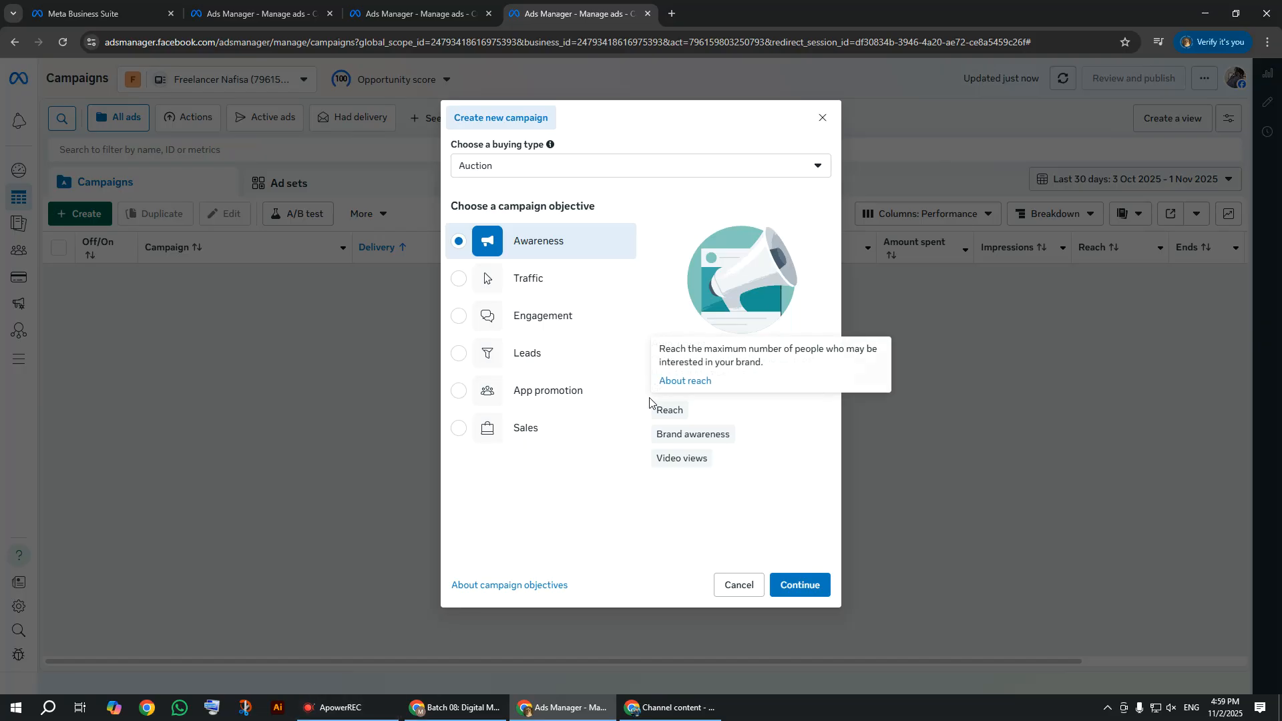
Step: Read the explanations of the Awareness objective's Brand awareness and Video views uses, and choose Traffic to read its messaging and Calls uses
mouse_move(680, 432)
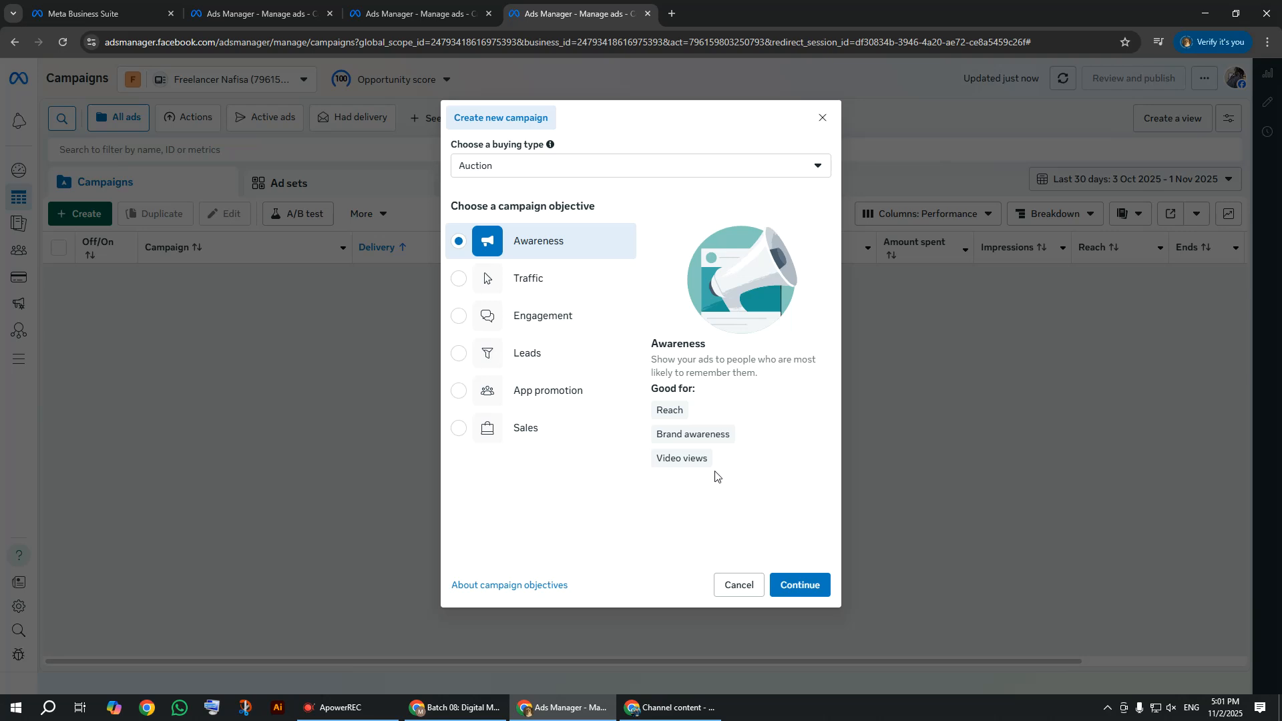
mouse_move(690, 465)
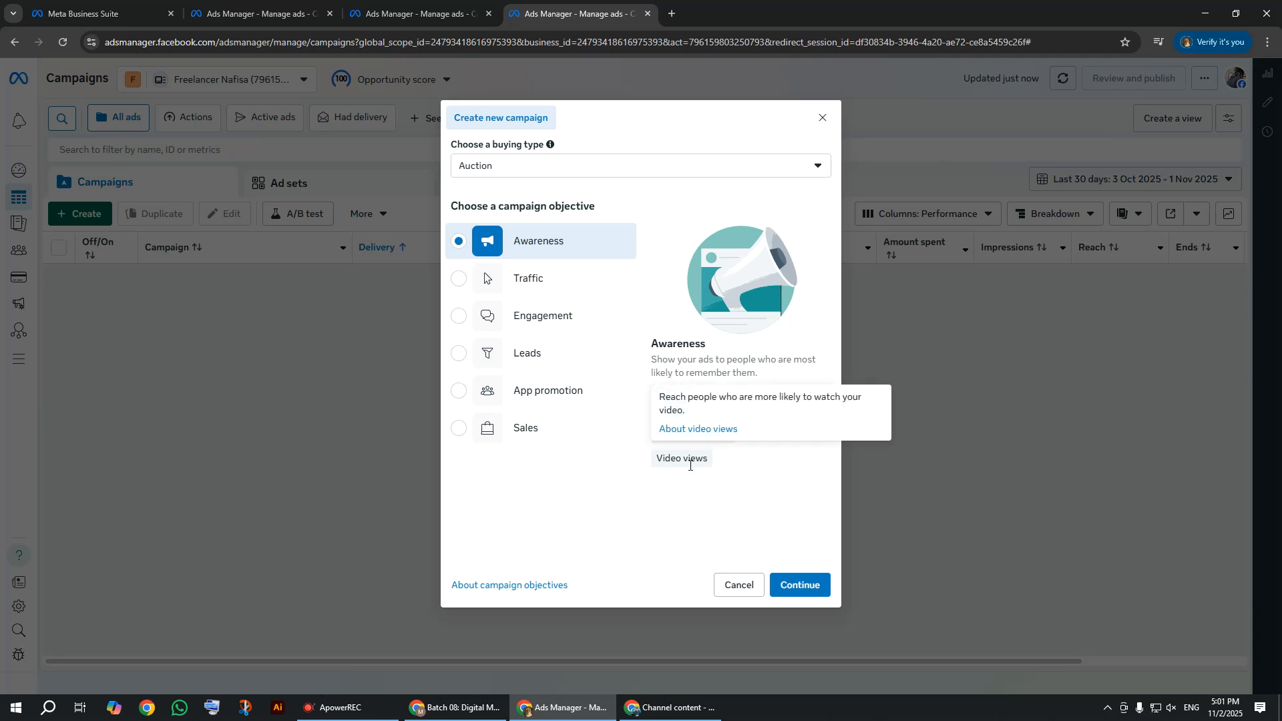
click(547, 292)
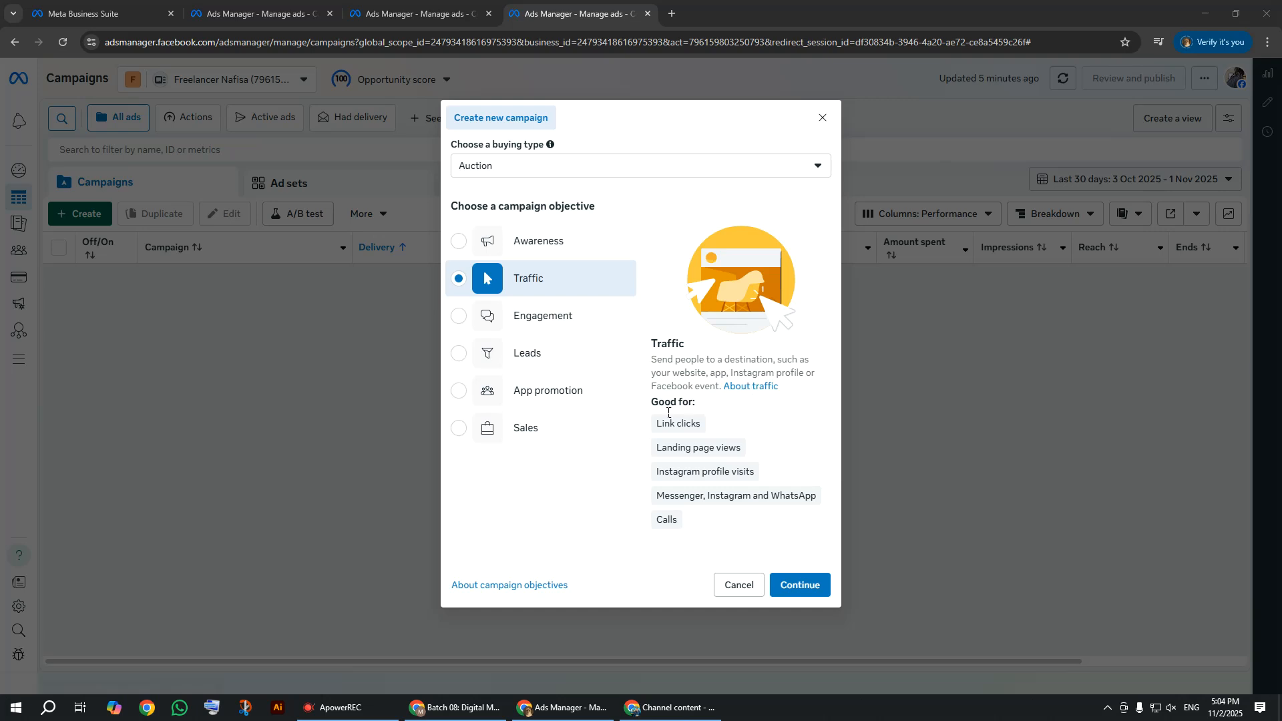
mouse_move(695, 434)
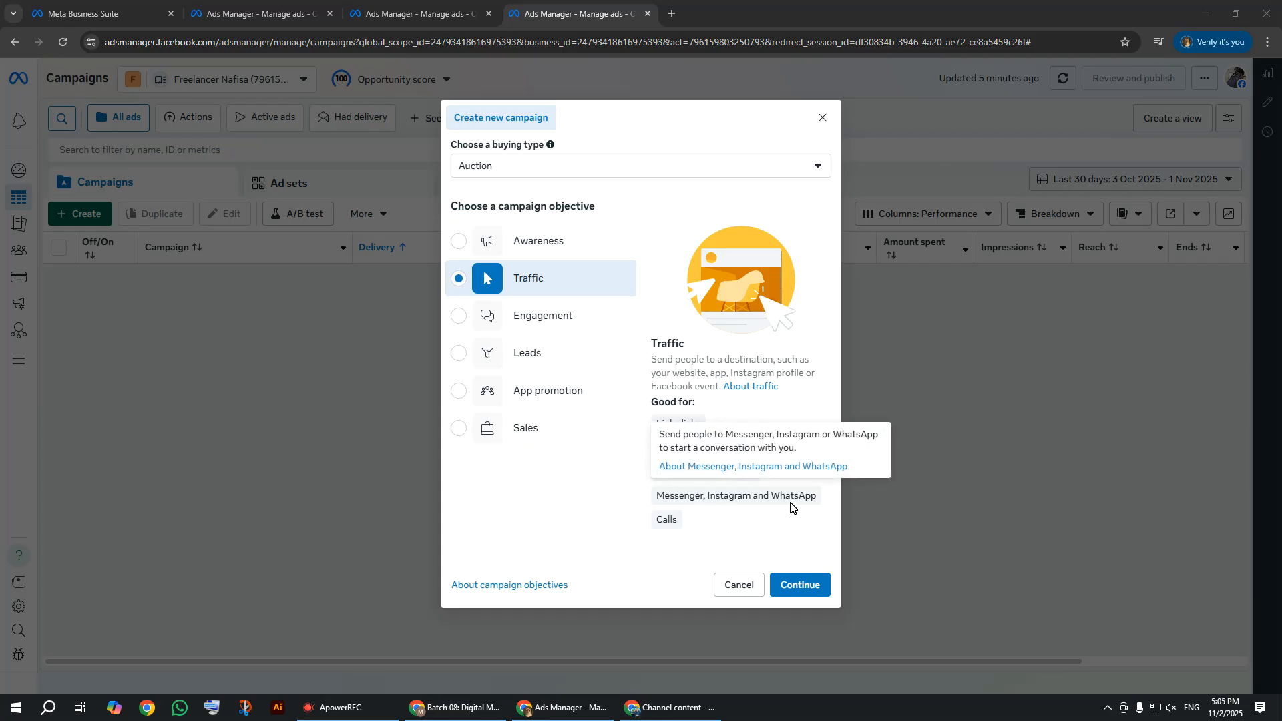
mouse_move(680, 520)
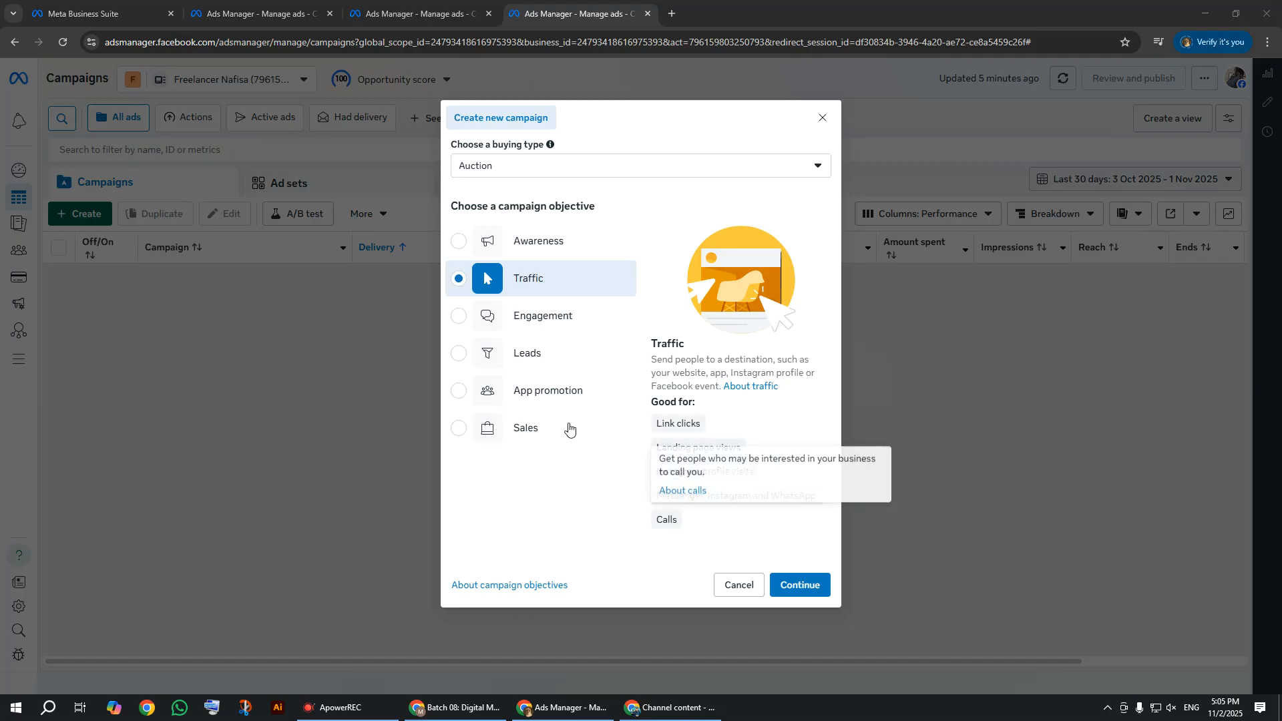
Step: Choose Engagement as the campaign objective and read the explanations of its messaging and Post engagement uses
click(563, 326)
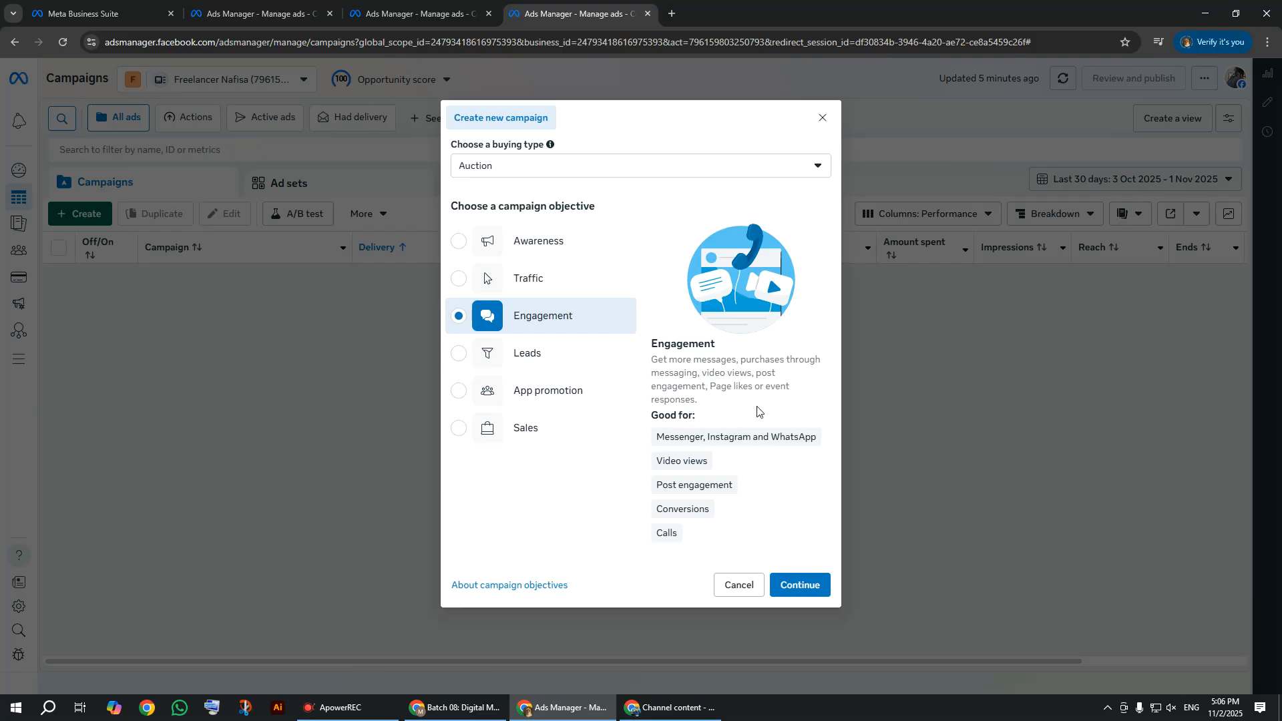
mouse_move(754, 430)
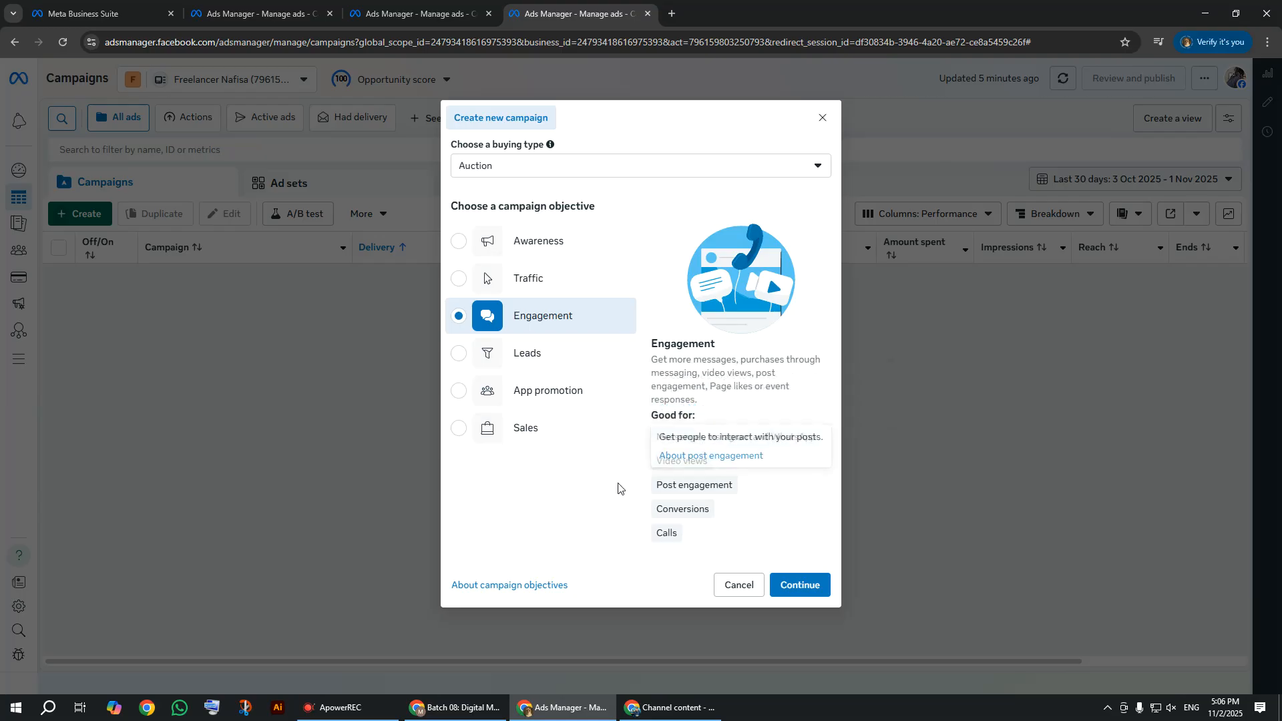
mouse_move(709, 497)
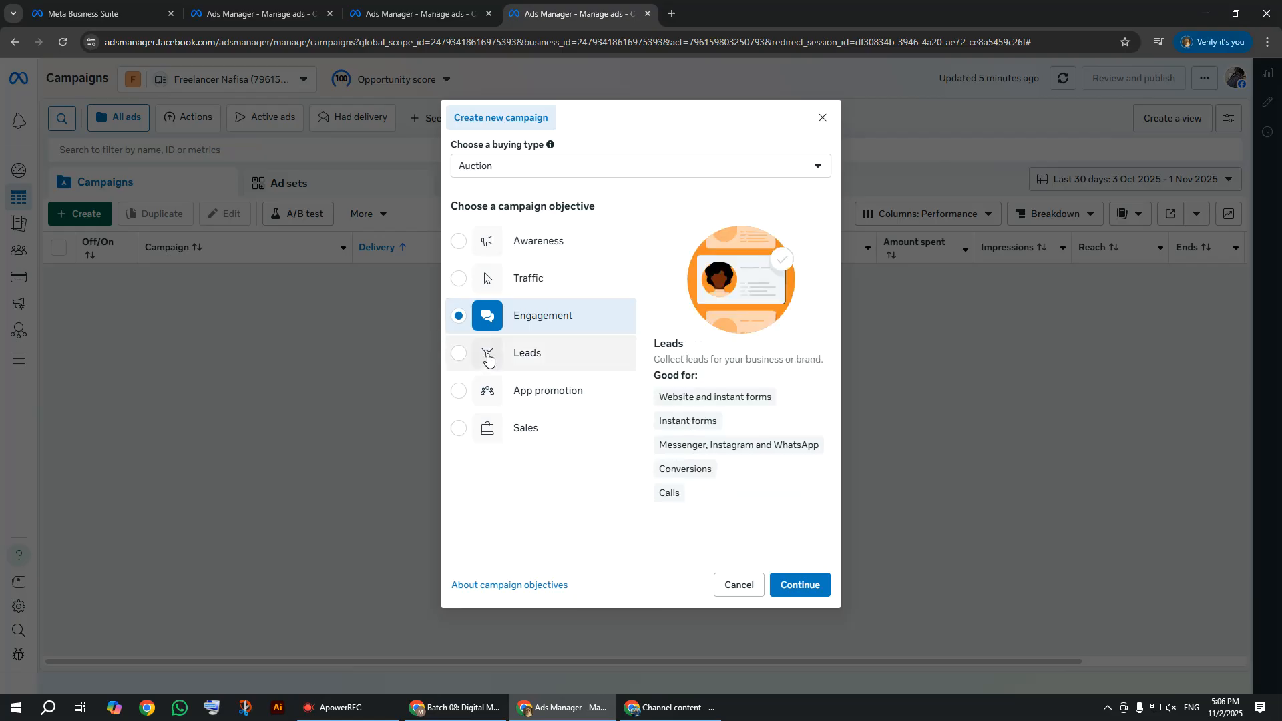
Step: Compare the Traffic and Engagement objectives, examining their descriptions and listed uses, and leave Engagement selected
click(525, 283)
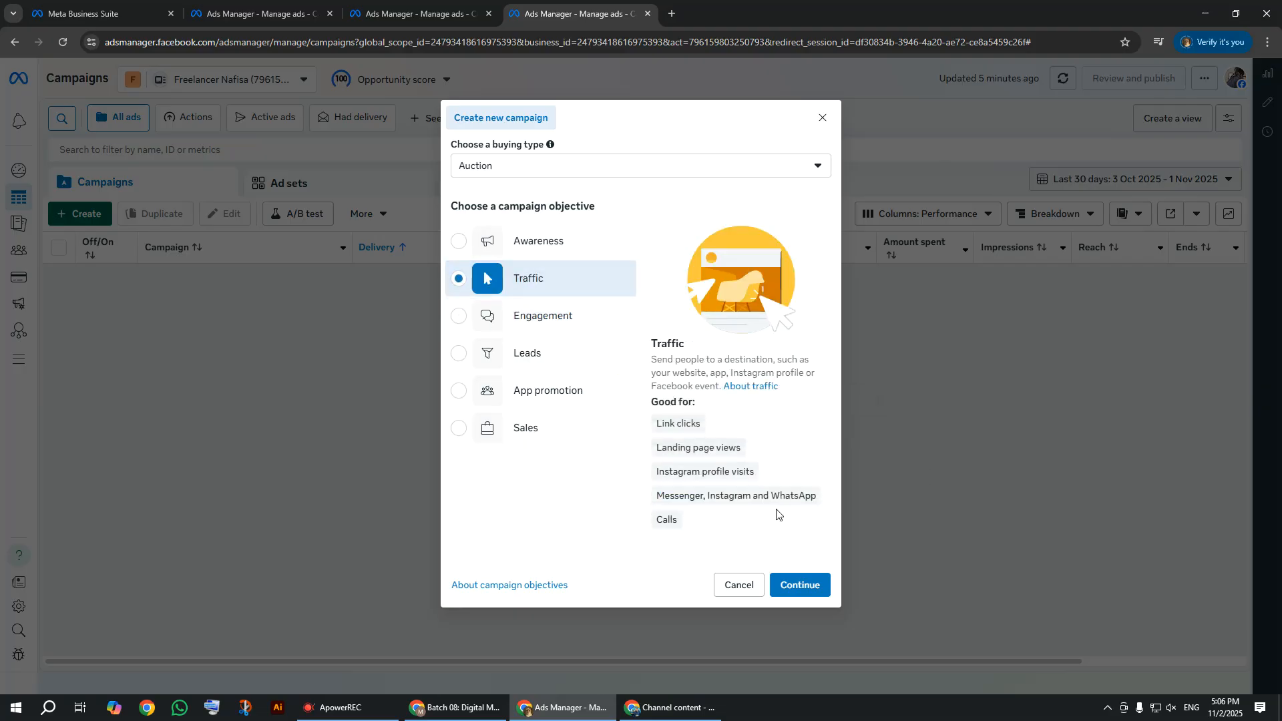
mouse_move(796, 508)
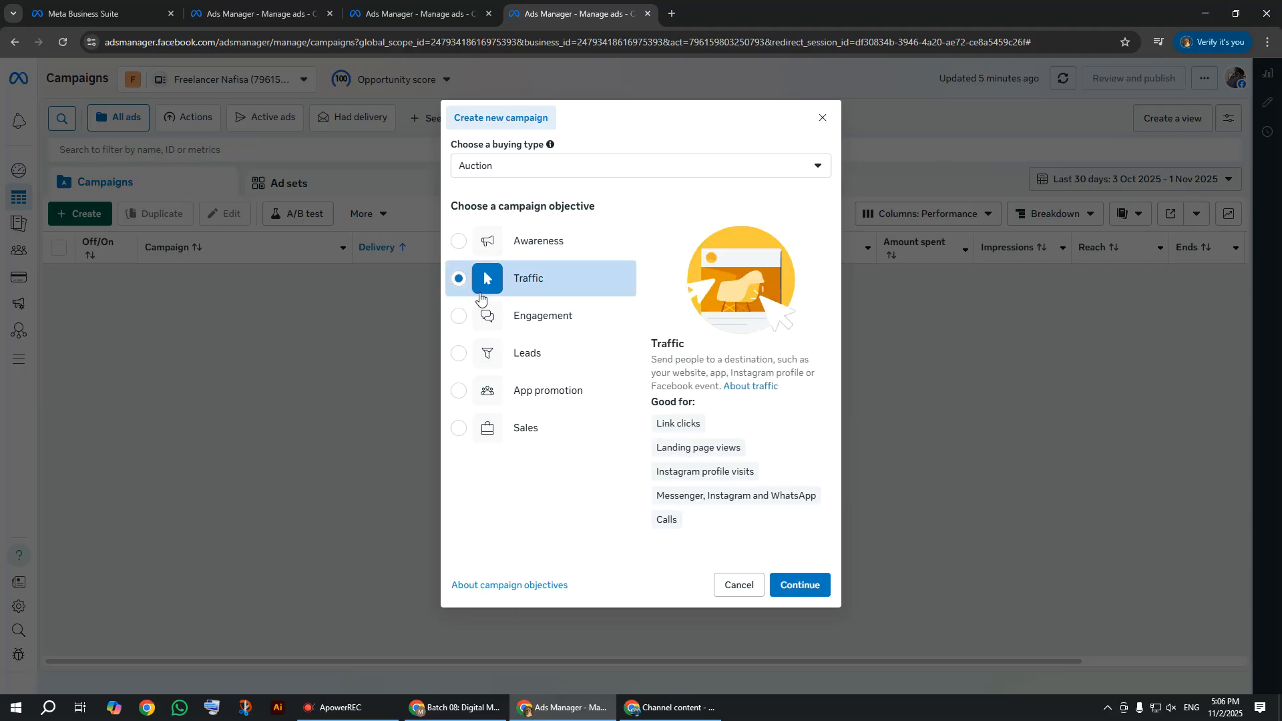
click(494, 320)
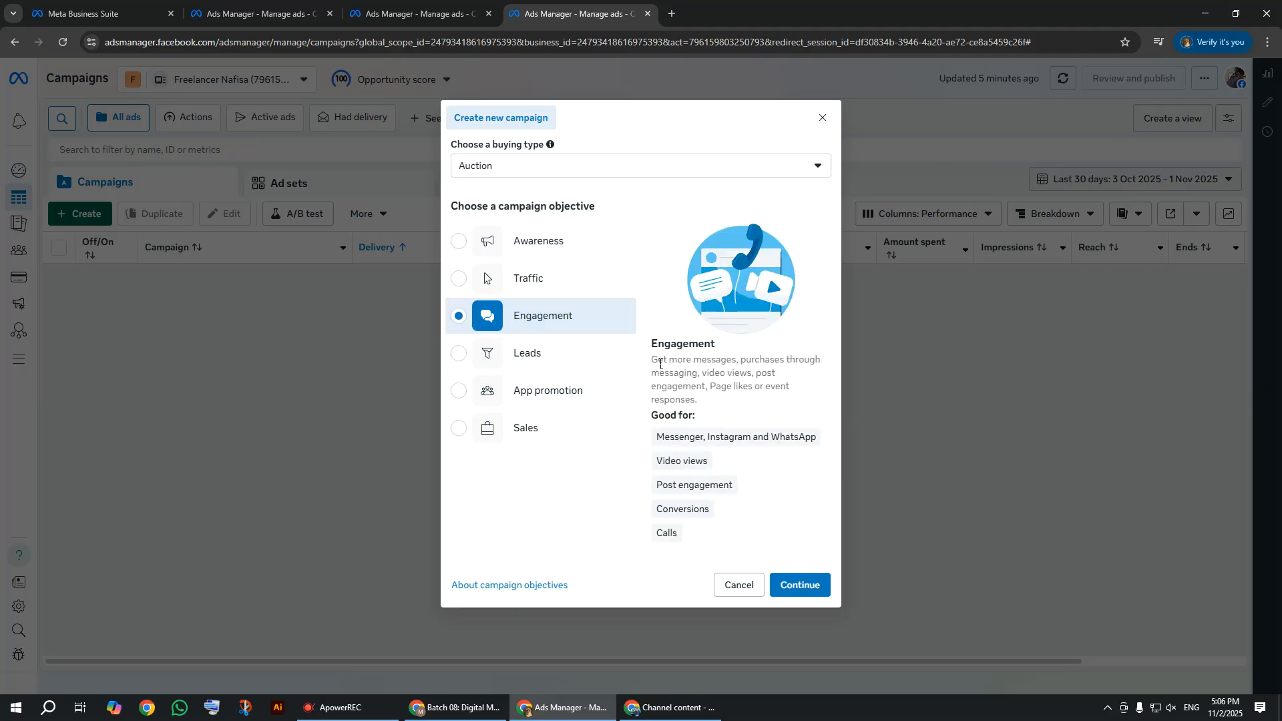
drag(653, 361, 742, 370)
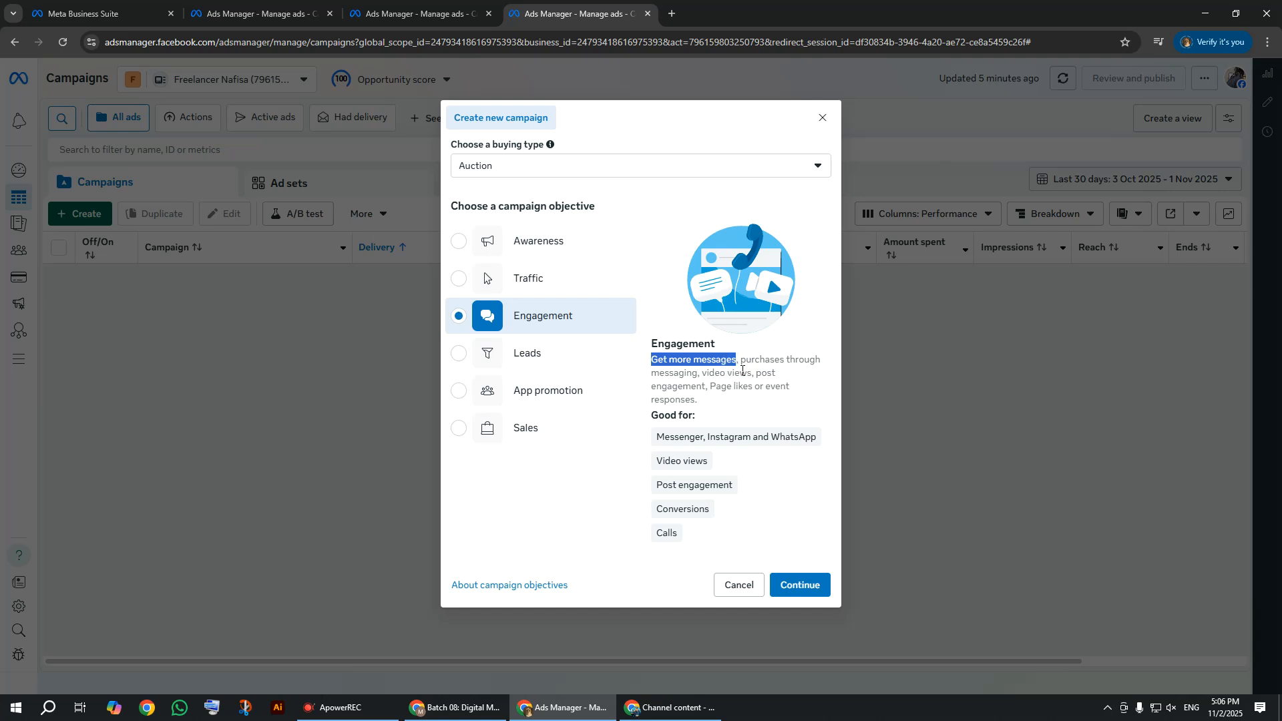
drag(740, 361, 691, 381)
click(534, 284)
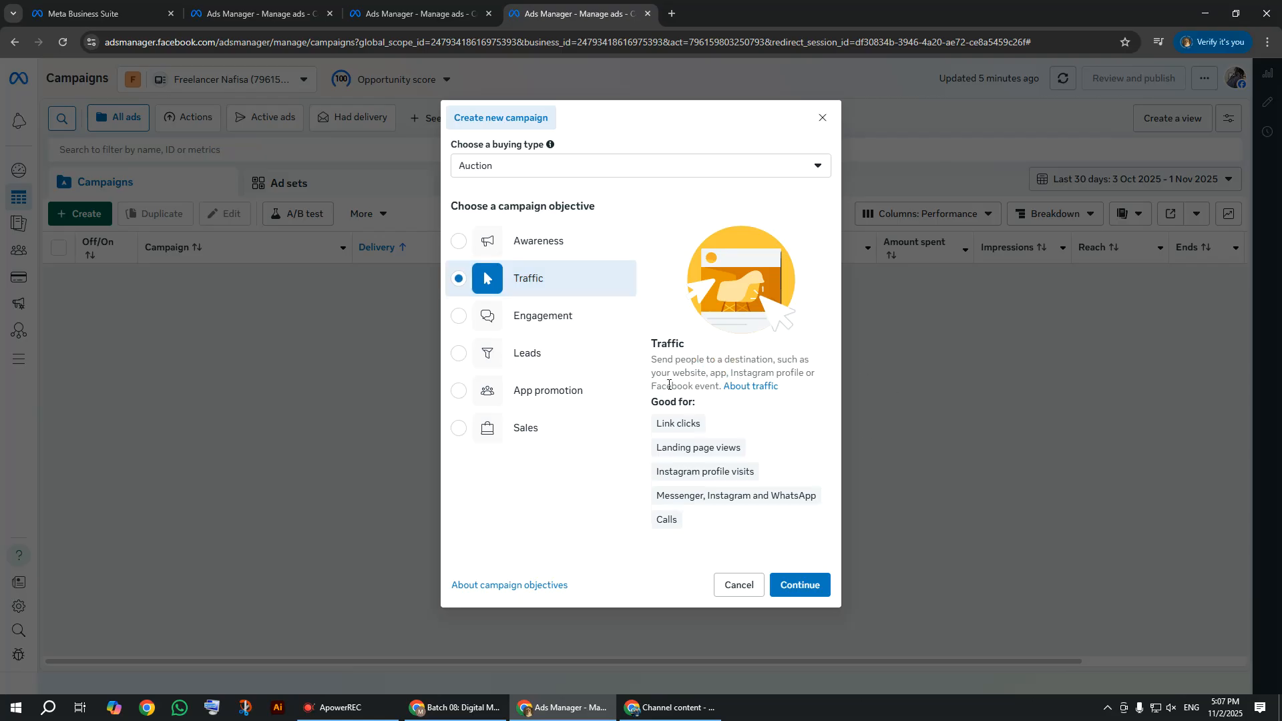
click(527, 326)
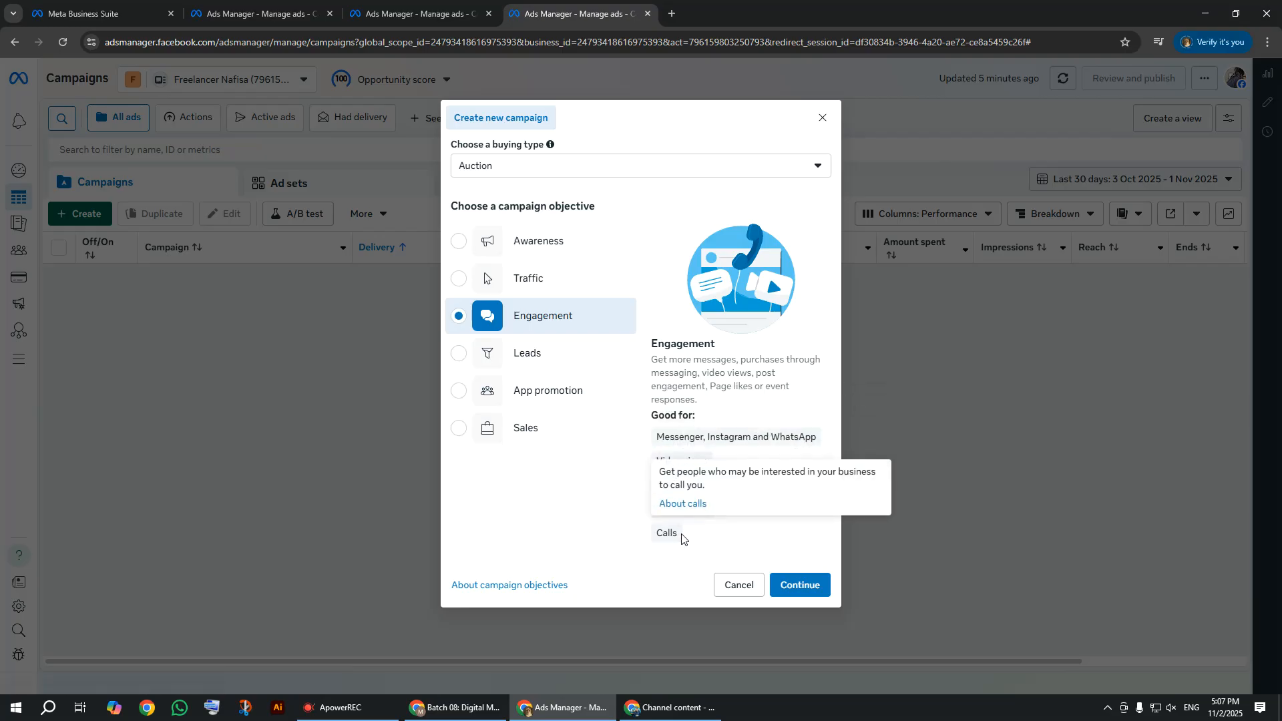
Step: Choose Leads as the campaign objective and read the explanation of its Website and instant forms use
click(524, 358)
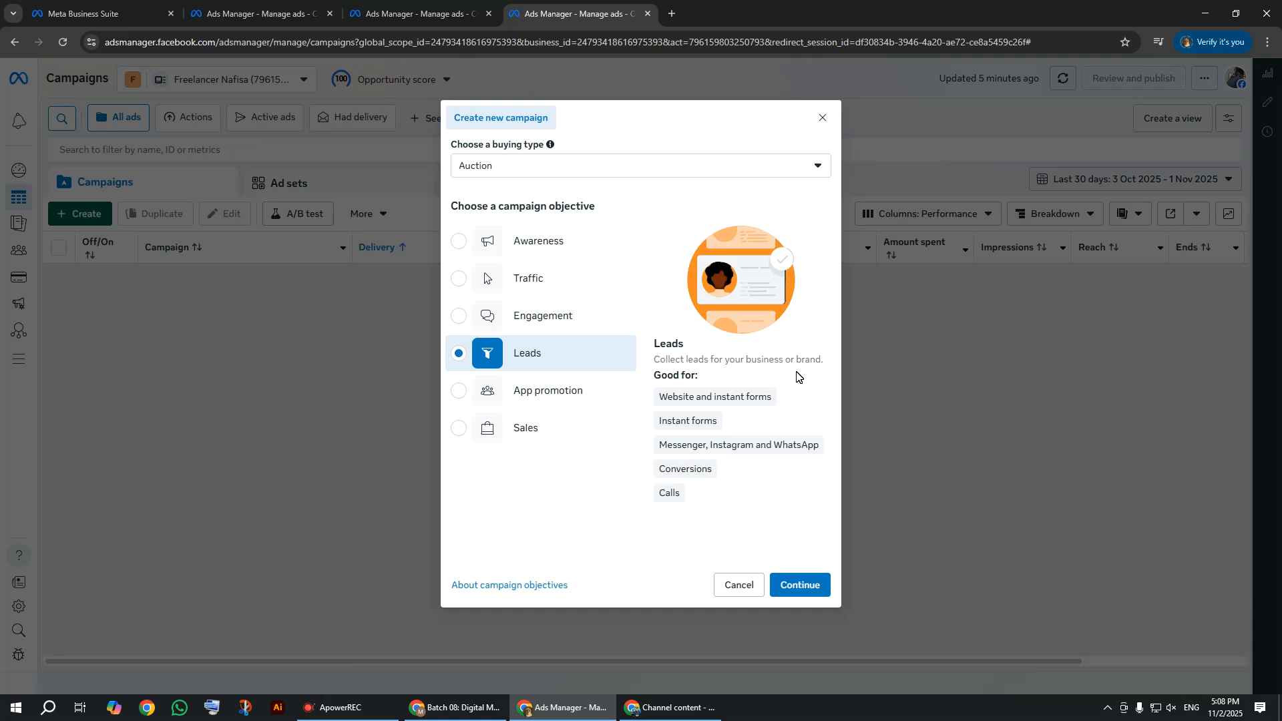
mouse_move(675, 401)
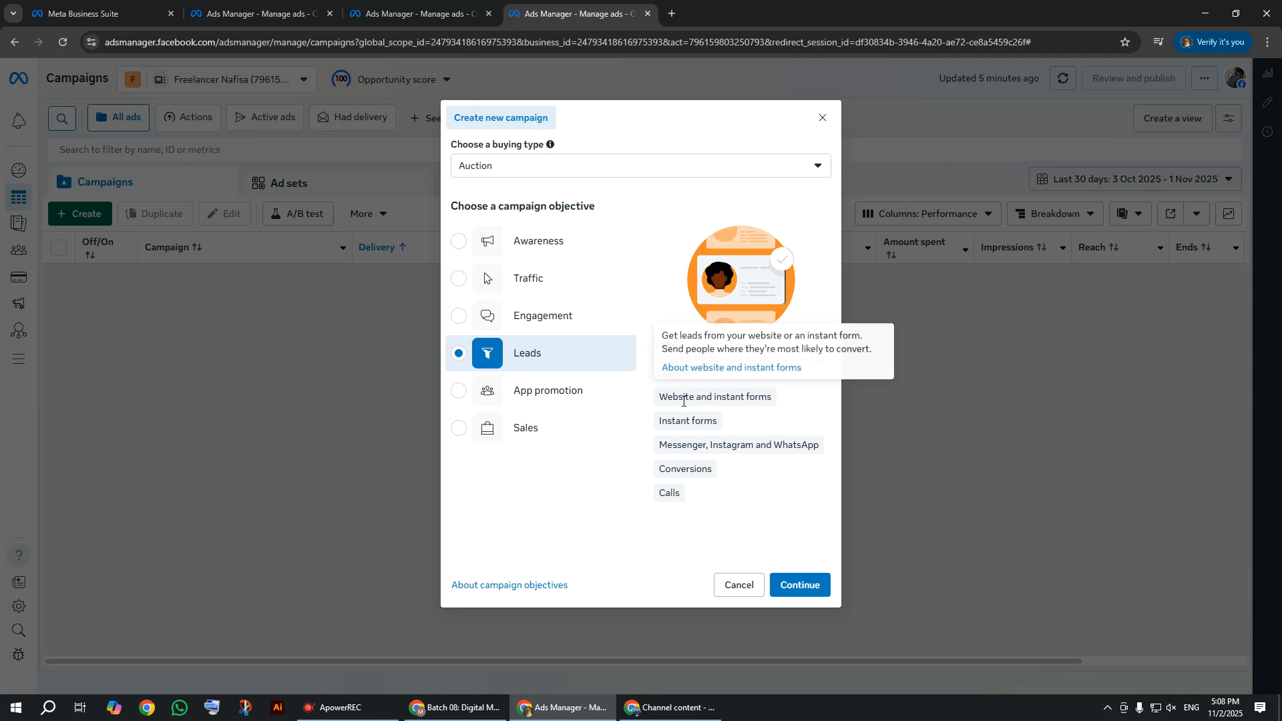
mouse_move(753, 405)
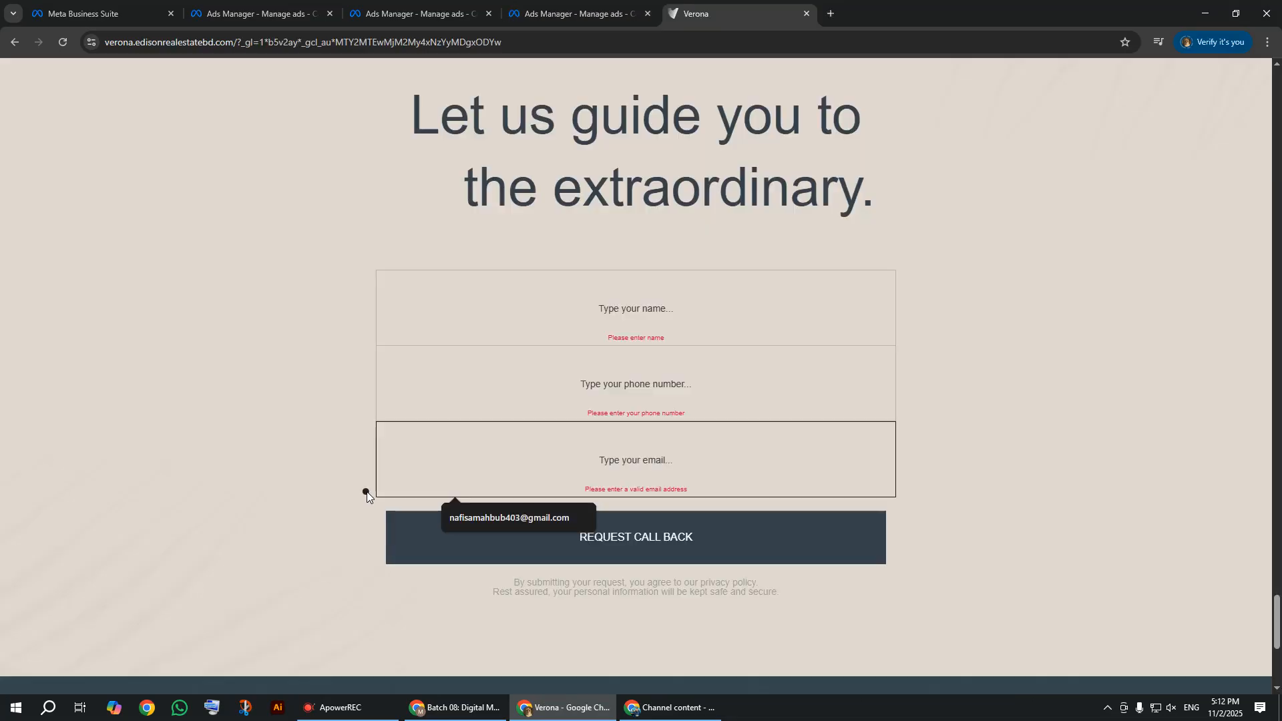
Step: Return from the Verona website to the Ads Manager page with the open new campaign dialog
click(400, 12)
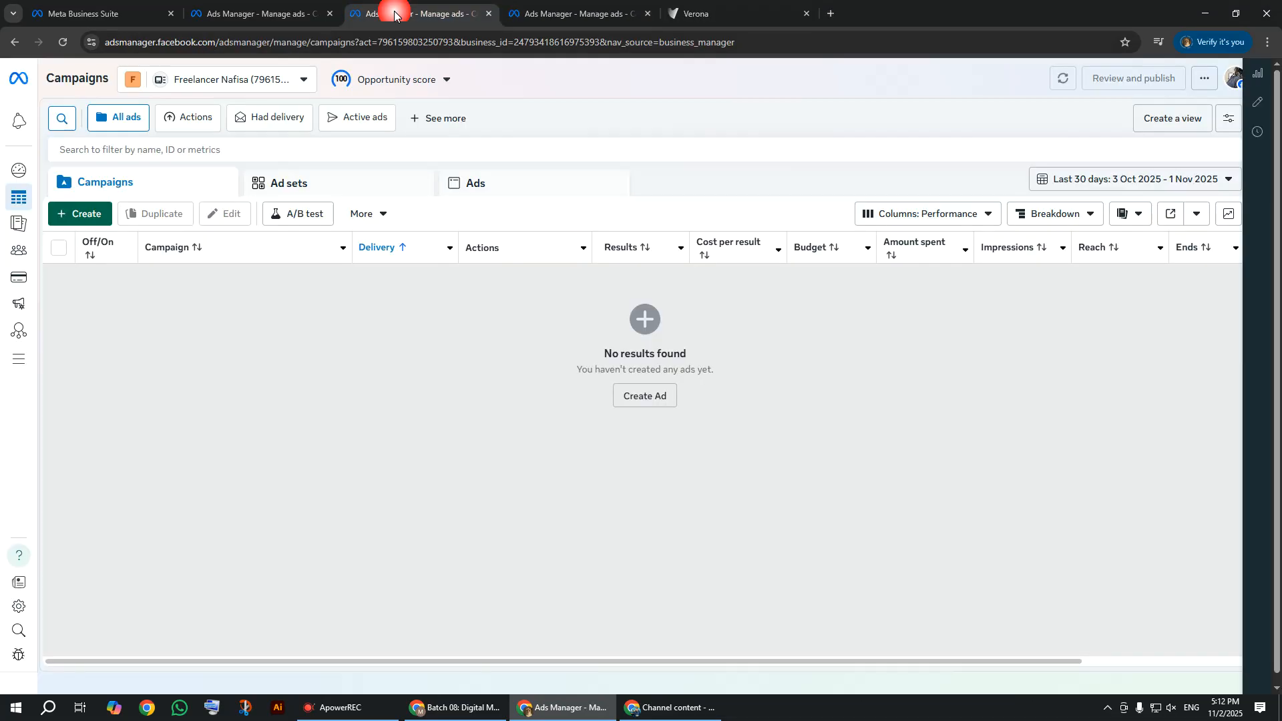
click(578, 8)
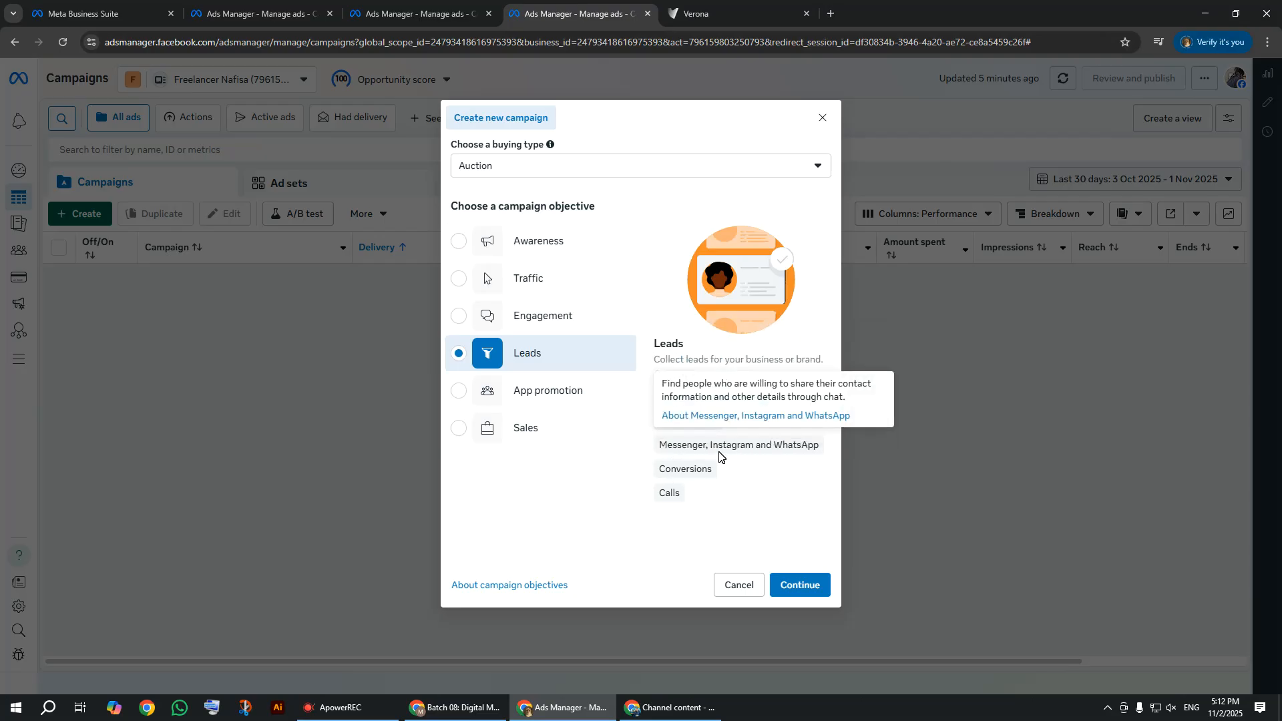
Step: Choose App promotion to read its App installs and App events uses, and select Sales as the campaign objective
click(543, 408)
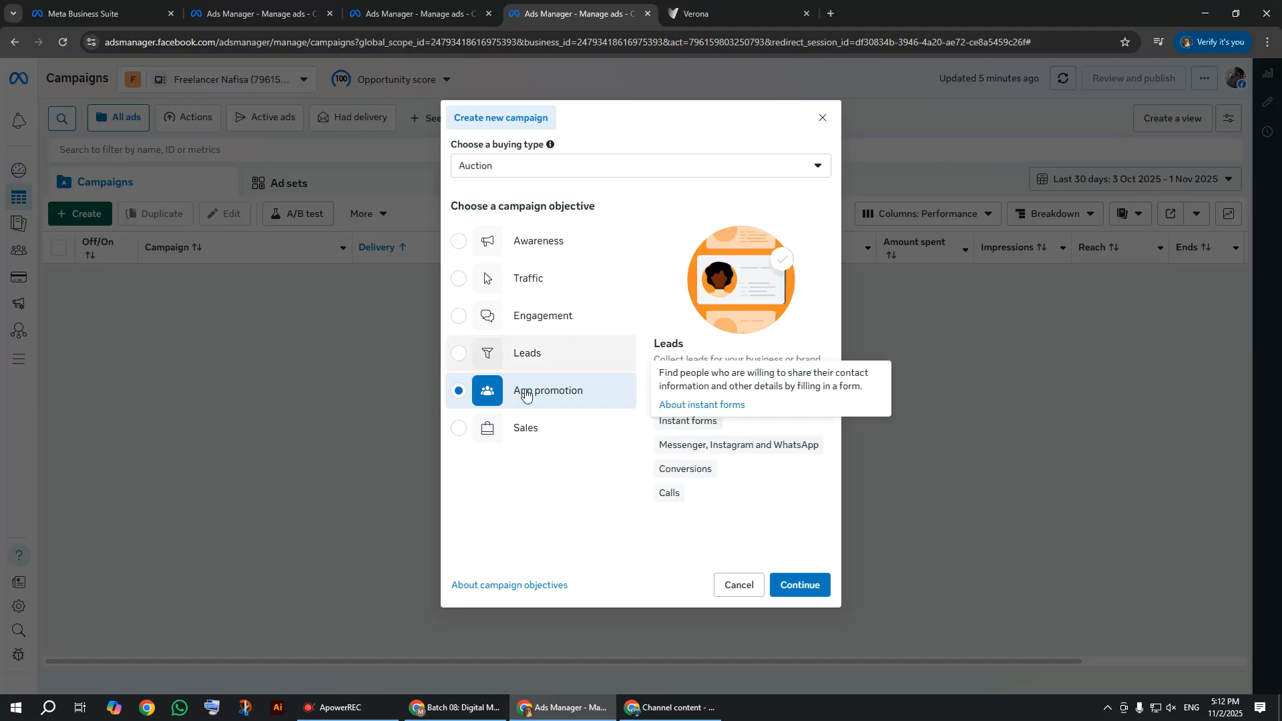
mouse_move(688, 419)
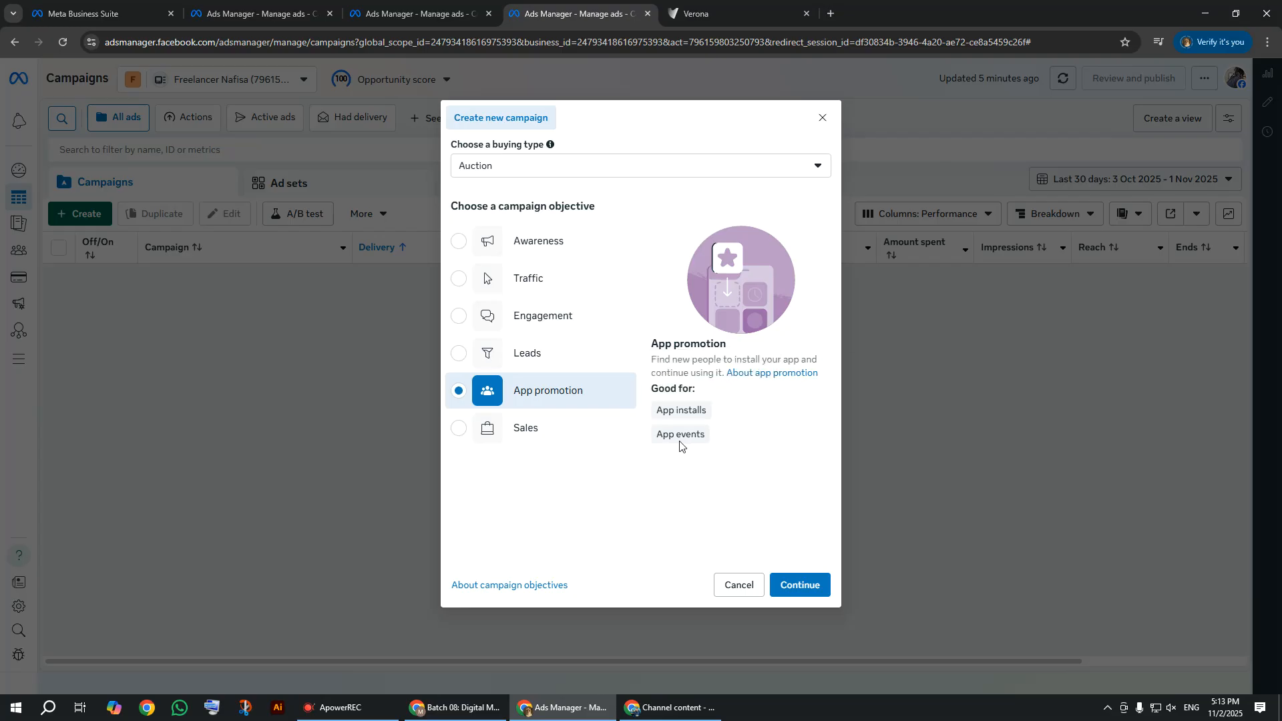
mouse_move(678, 446)
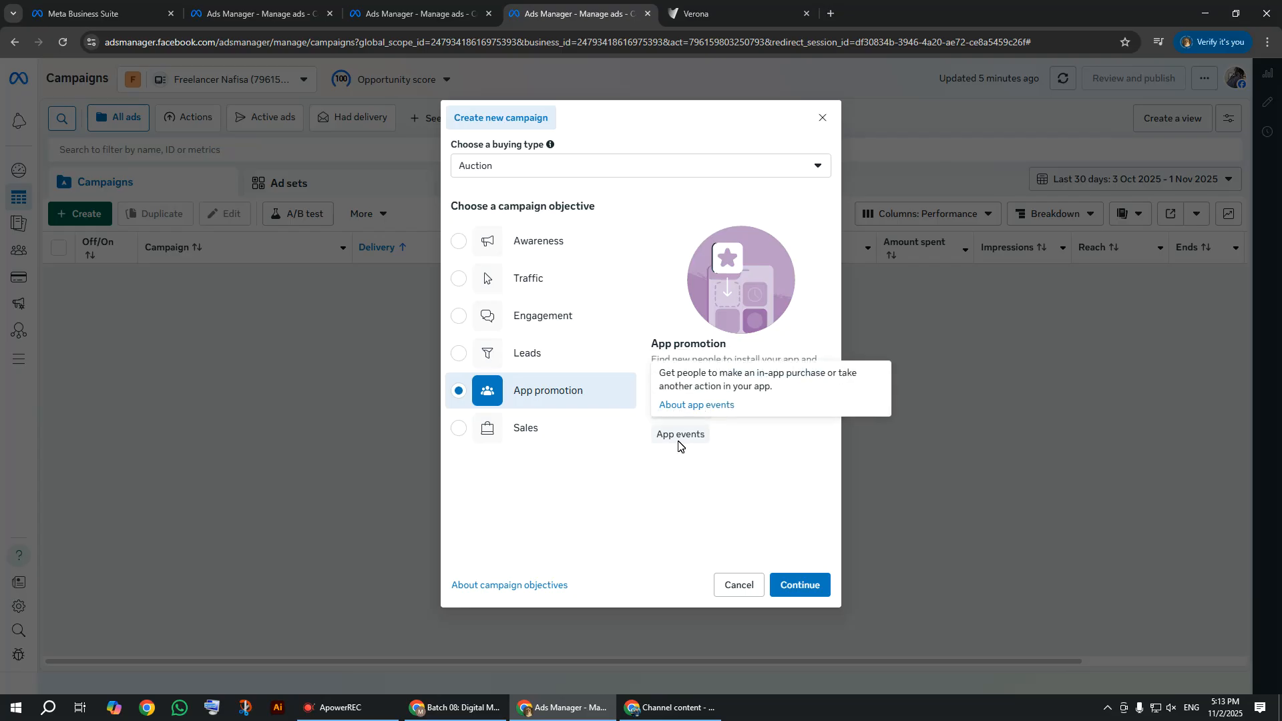
click(574, 445)
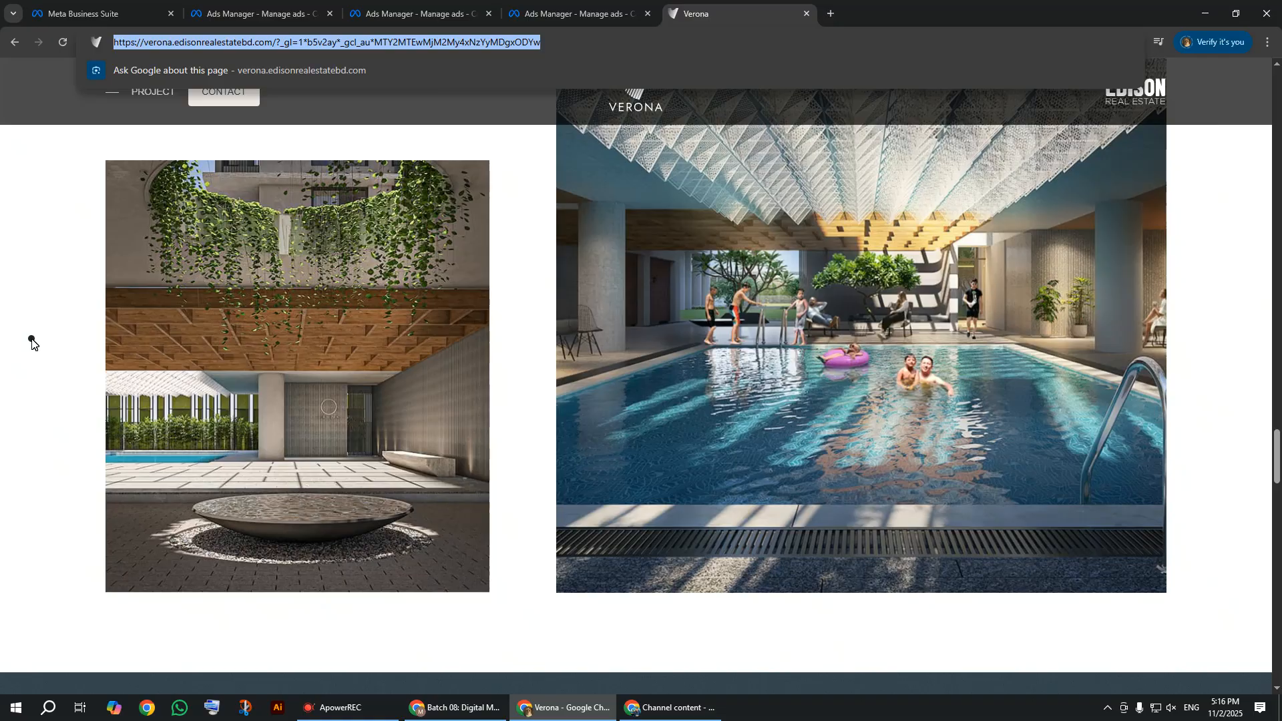
Step: Look through the Verona real estate website, from the pool images up to the opening banner and down to the Specification section
scroll(234, 588, up, 5)
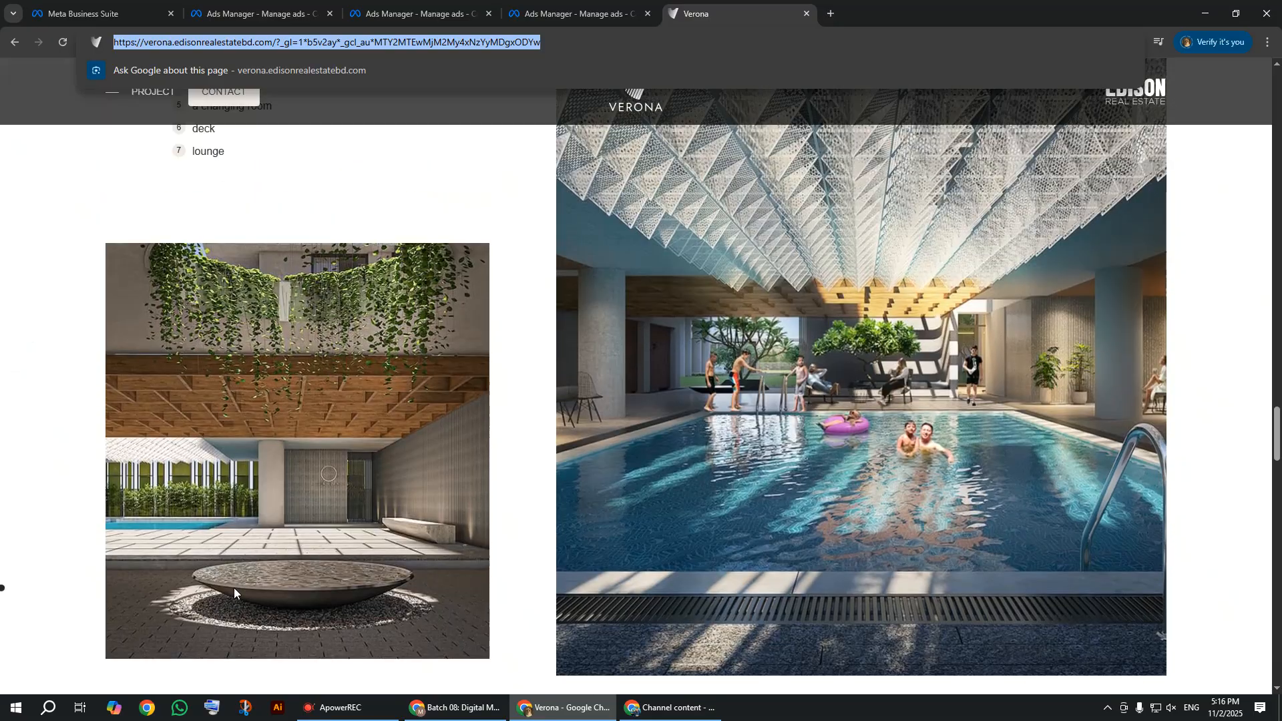
scroll(234, 587, up, 20)
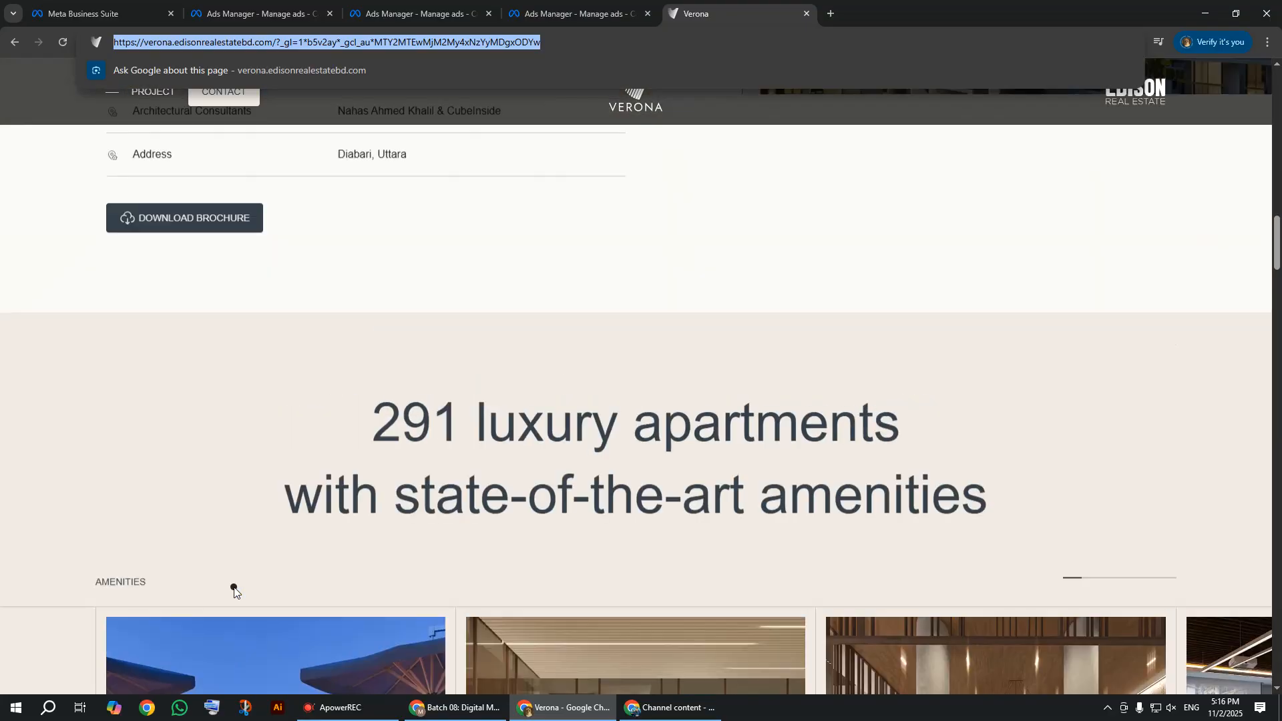
scroll(234, 591, up, 20)
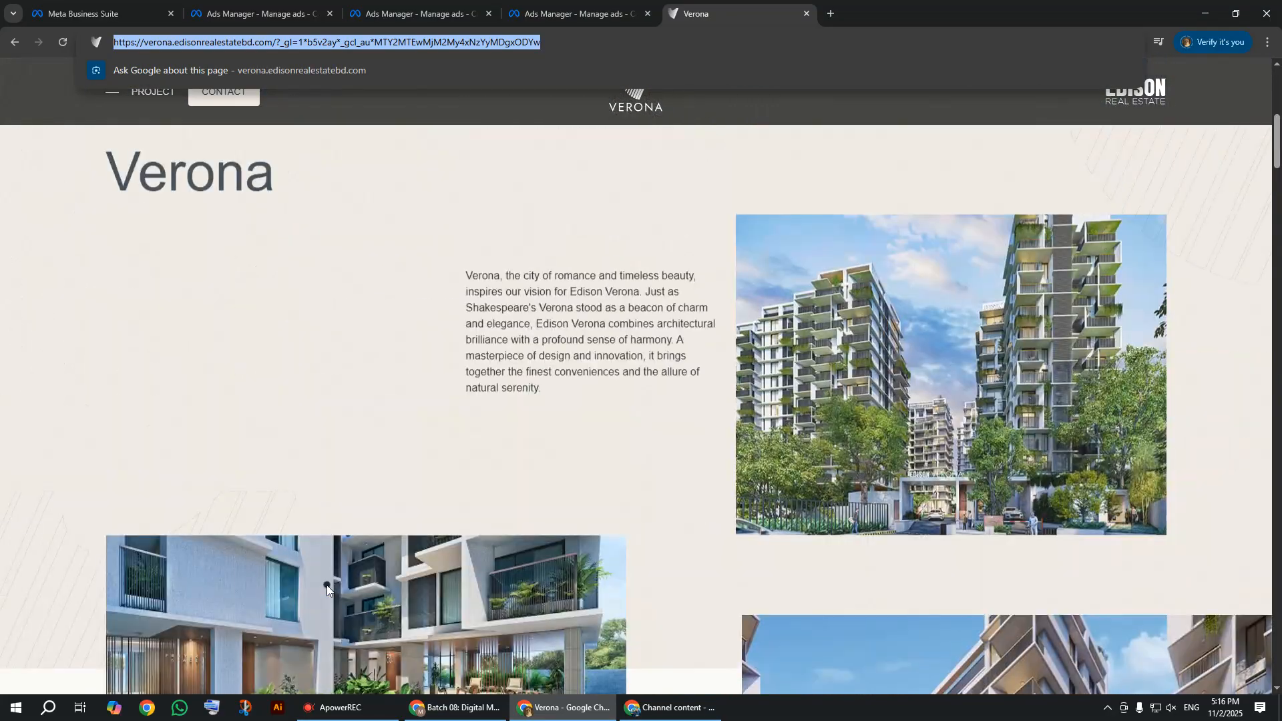
scroll(326, 587, up, 3)
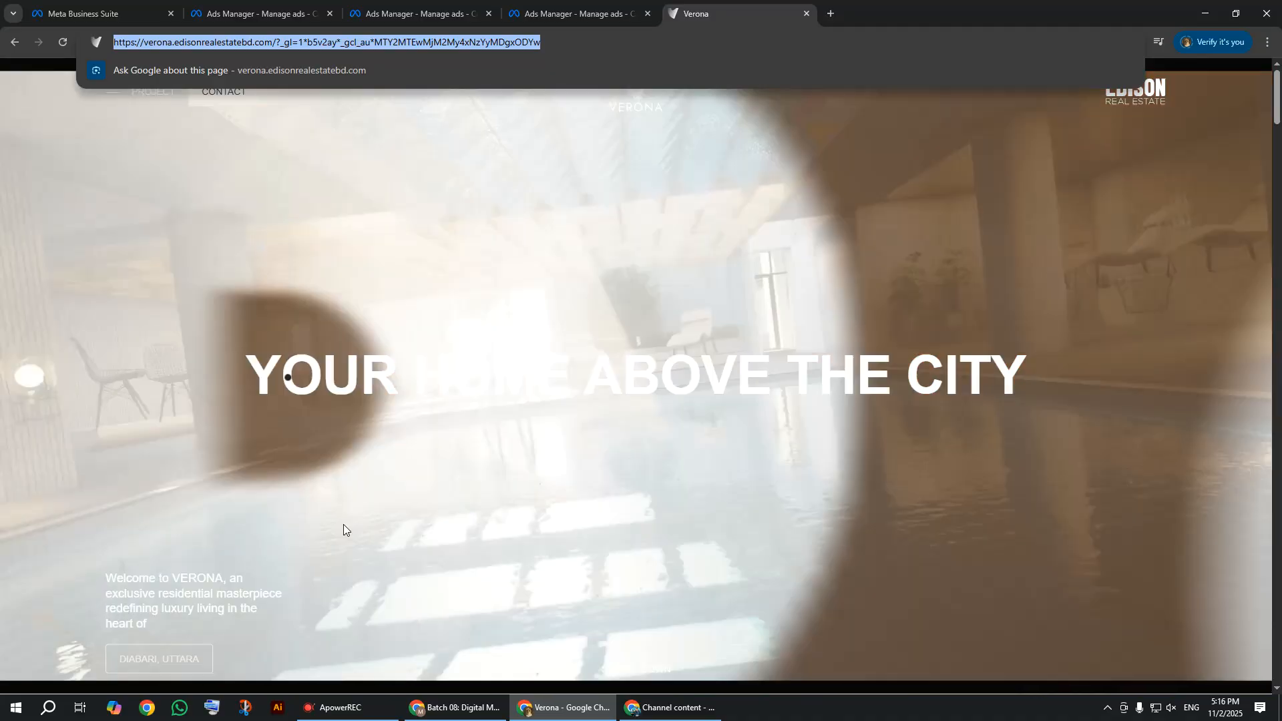
scroll(394, 481, down, 5)
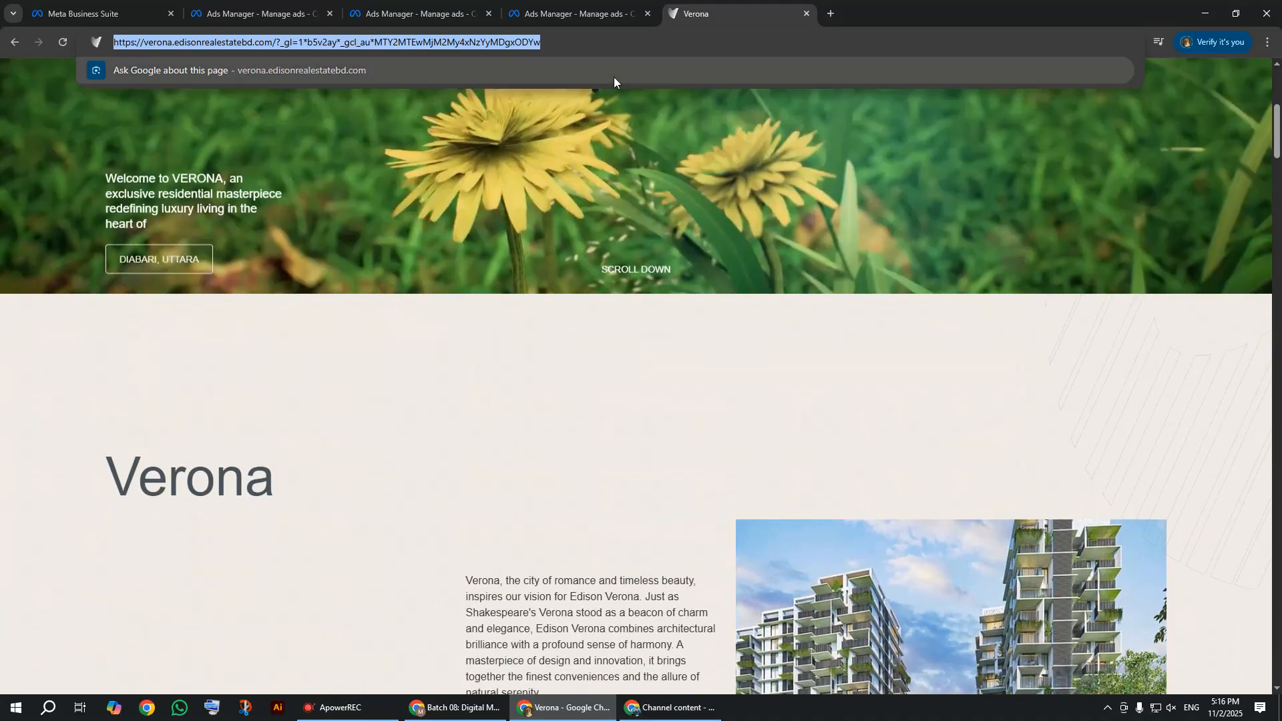
click(573, 44)
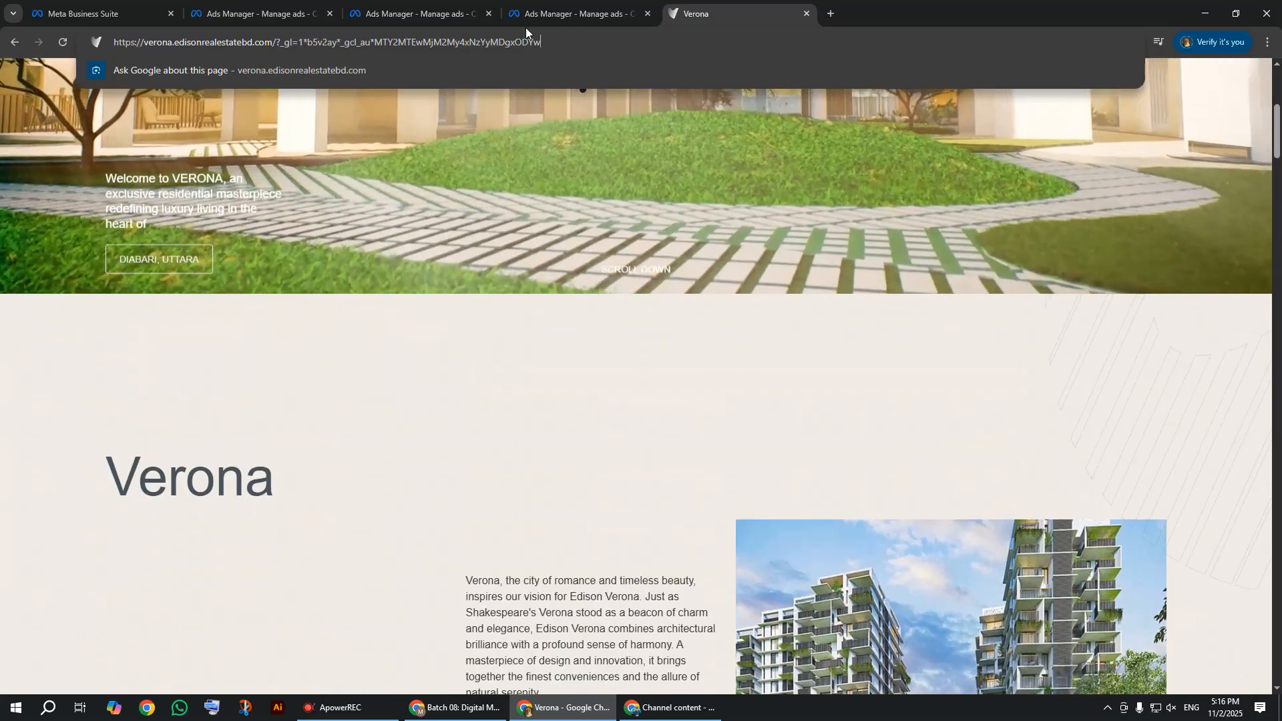
click(346, 4)
click(263, 8)
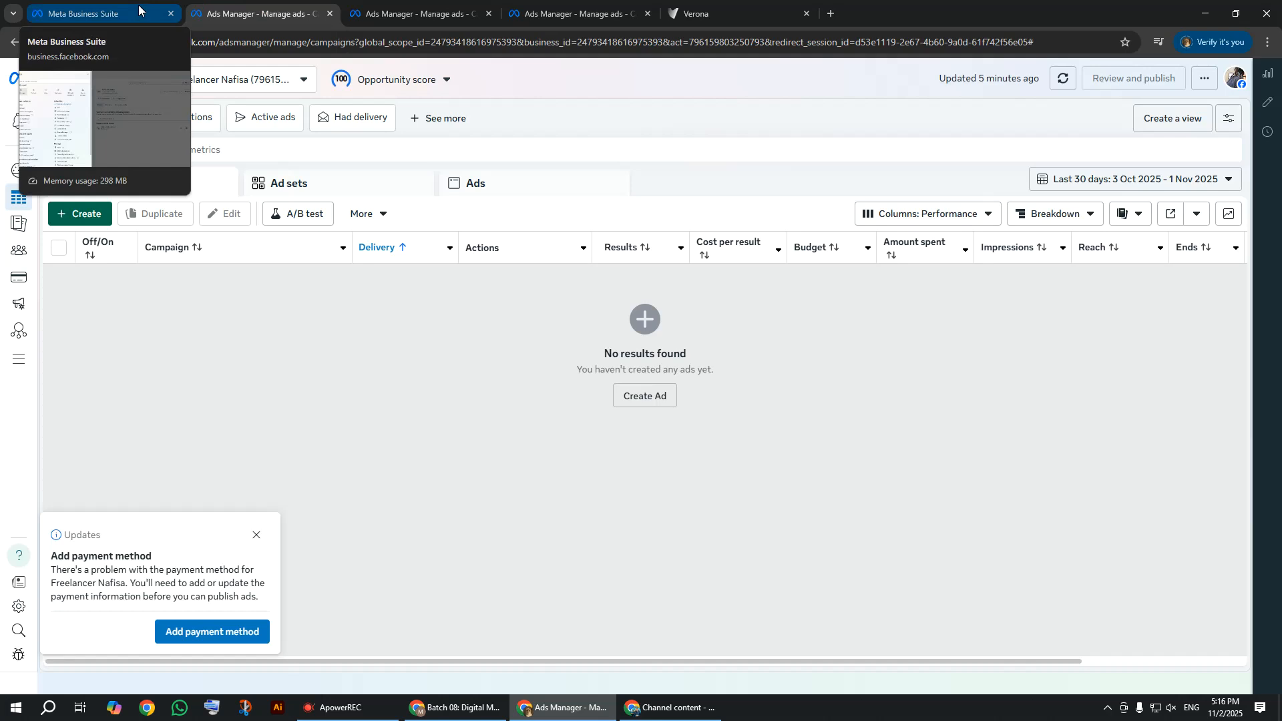
click(708, 12)
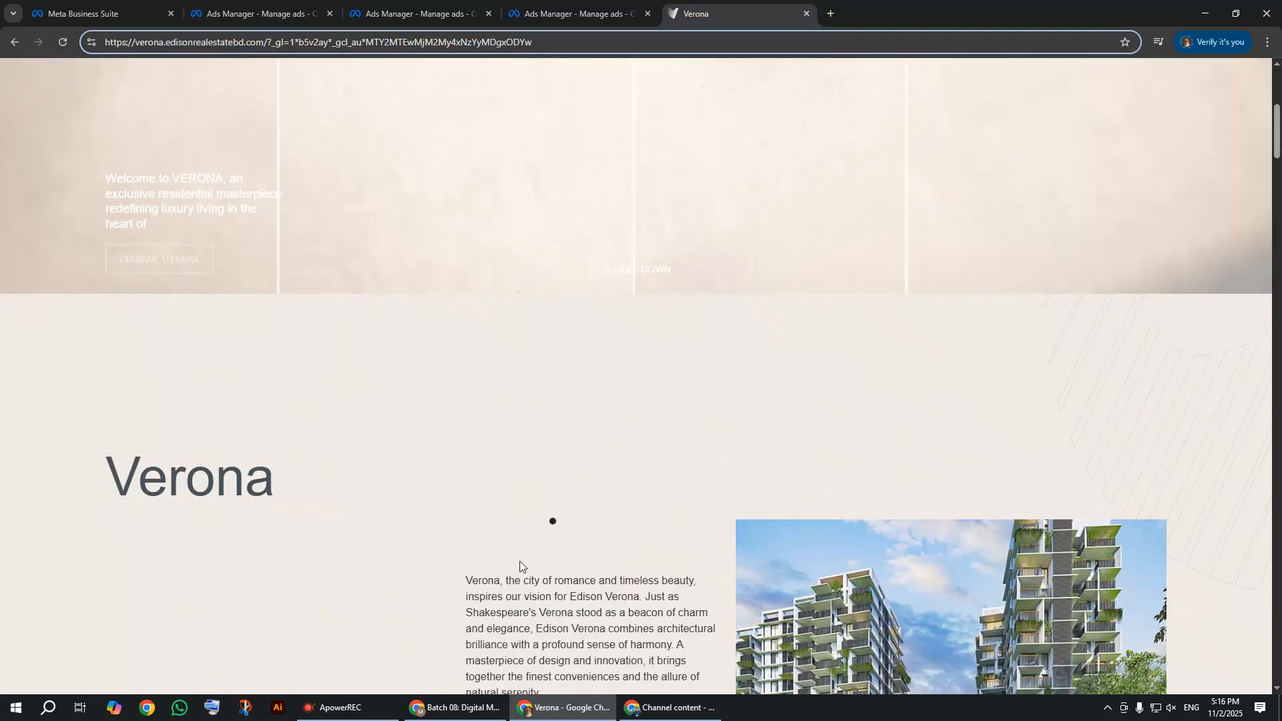
scroll(479, 601, down, 7)
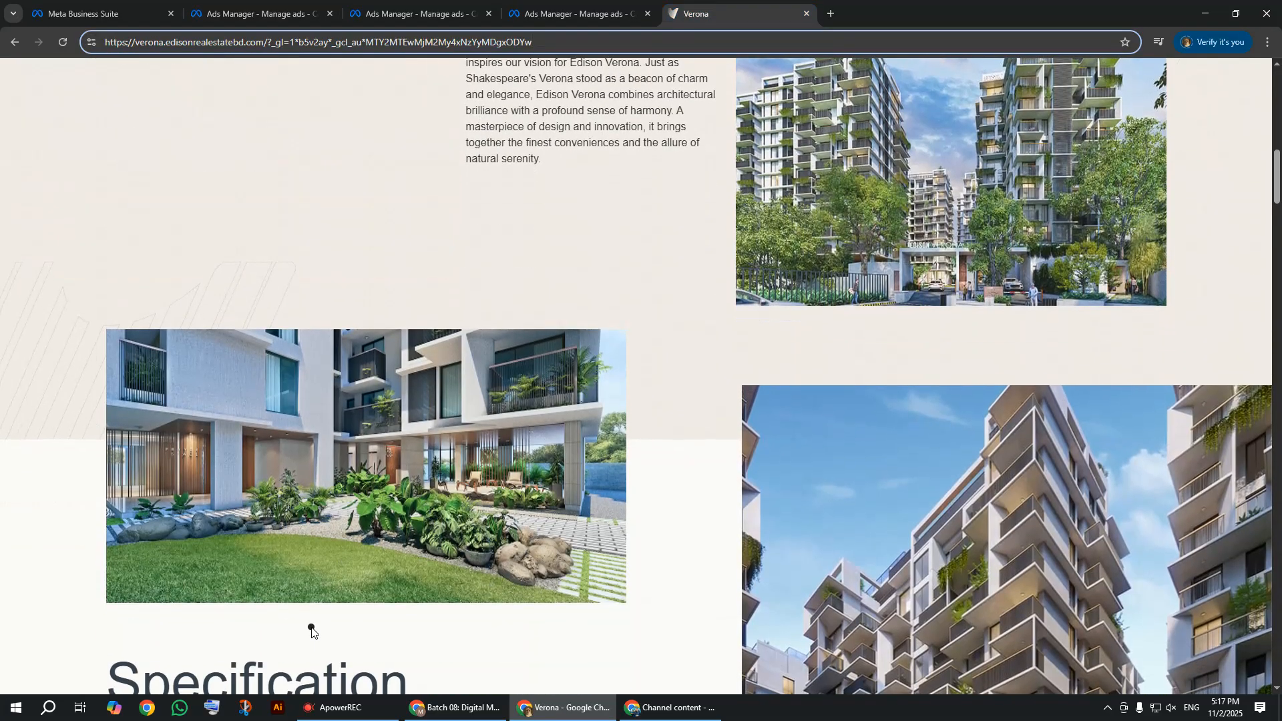
scroll(309, 628, down, 3)
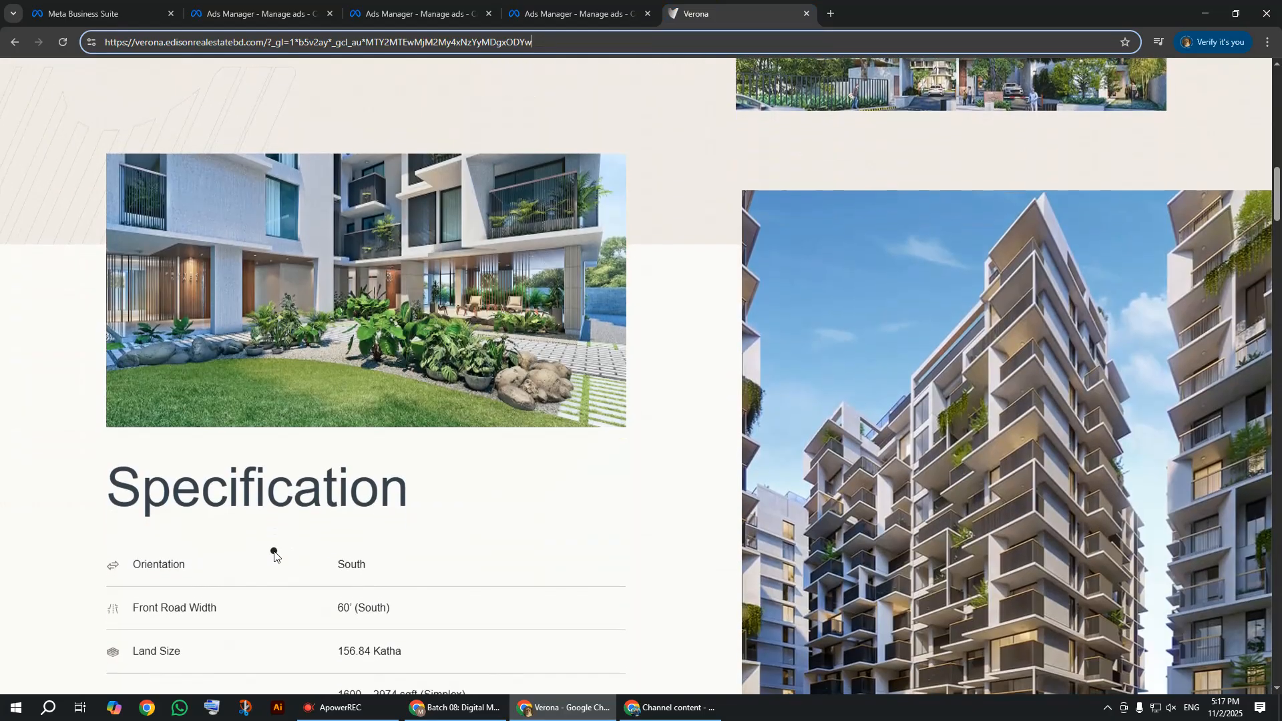